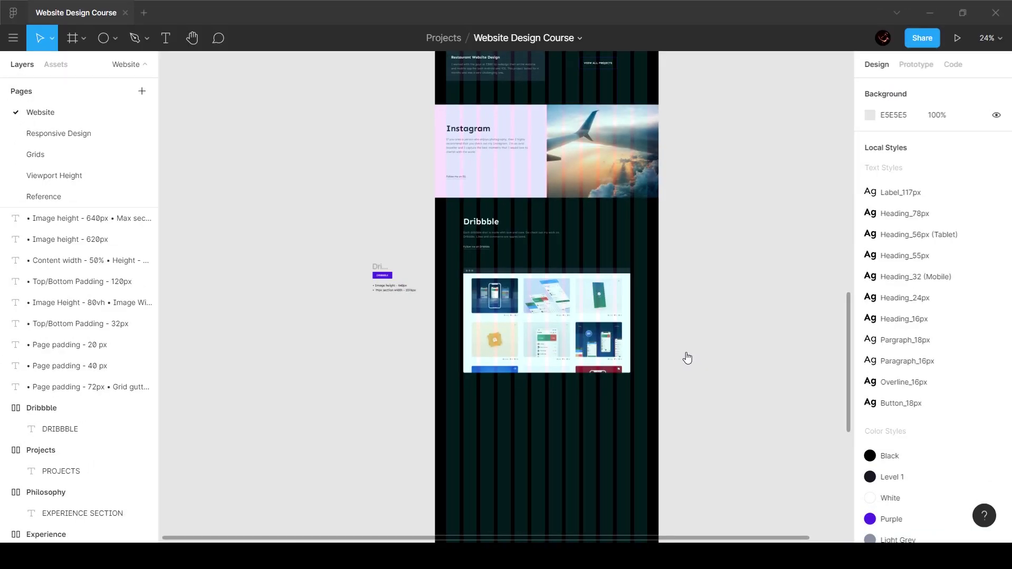
- Examine the layout of the testimonials section on the Reference page
scroll(687, 357, "down", 4)
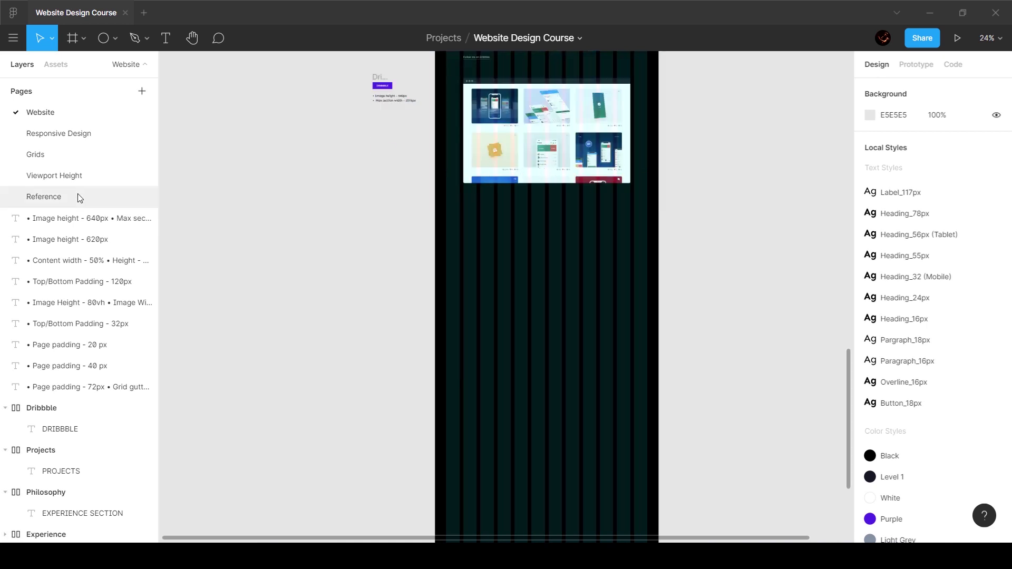
left_click(44, 196)
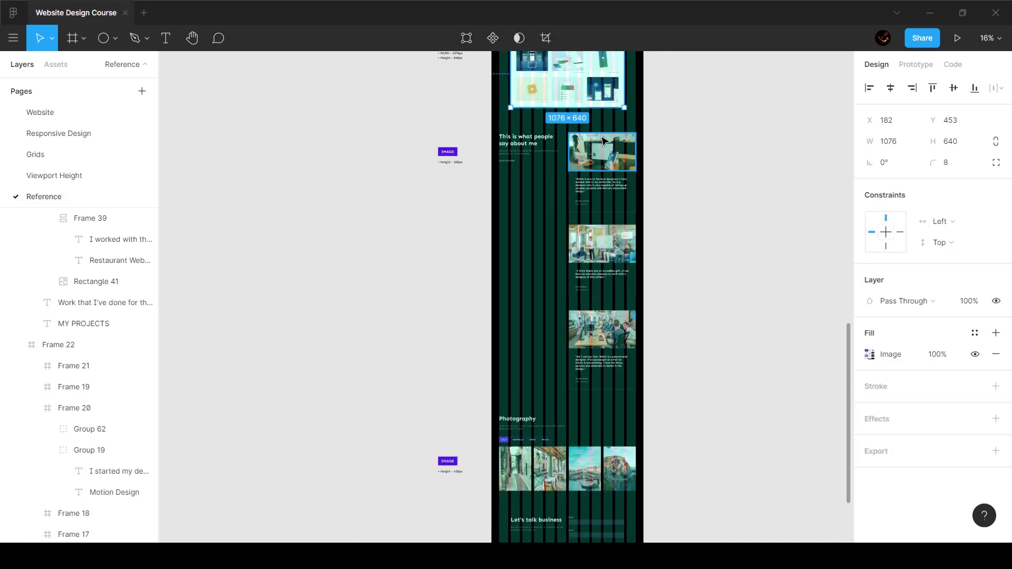
scroll(602, 138, "up", 5)
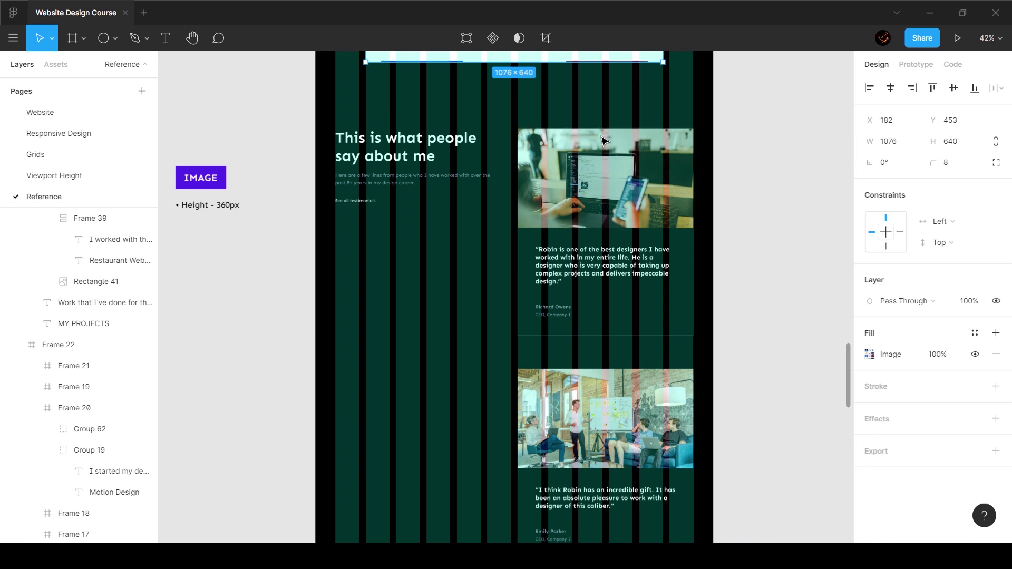
scroll(605, 146, "up", 1)
scroll(502, 226, "up", 2)
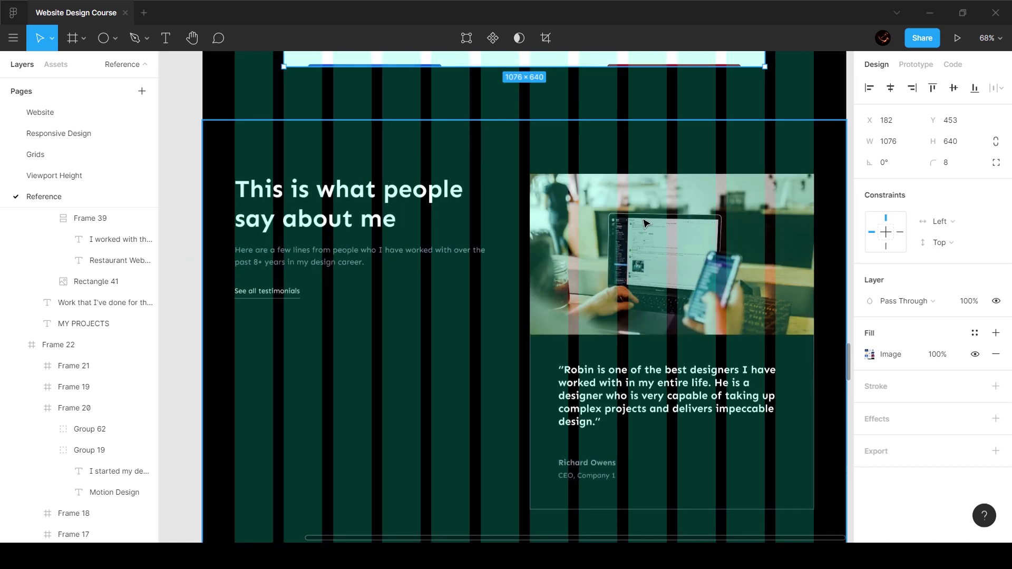
scroll(464, 308, "down", 2)
left_click(368, 307)
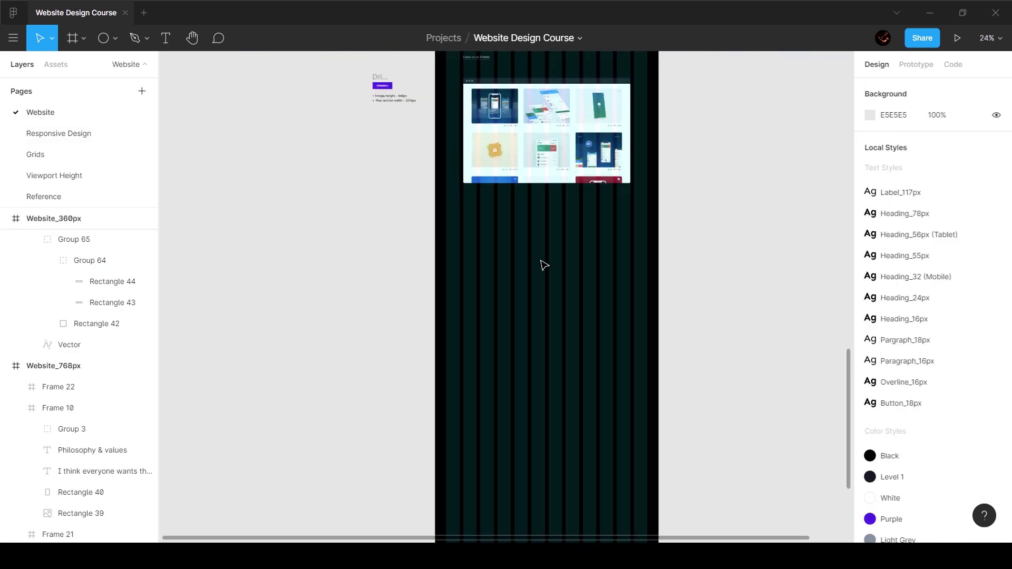
- Duplicate the Dribbble heading, paragraph and link group into the empty area below the Dribbble image in Website_1440
double_click(496, 300)
left_click(484, 245)
left_click_drag(484, 245, 488, 443)
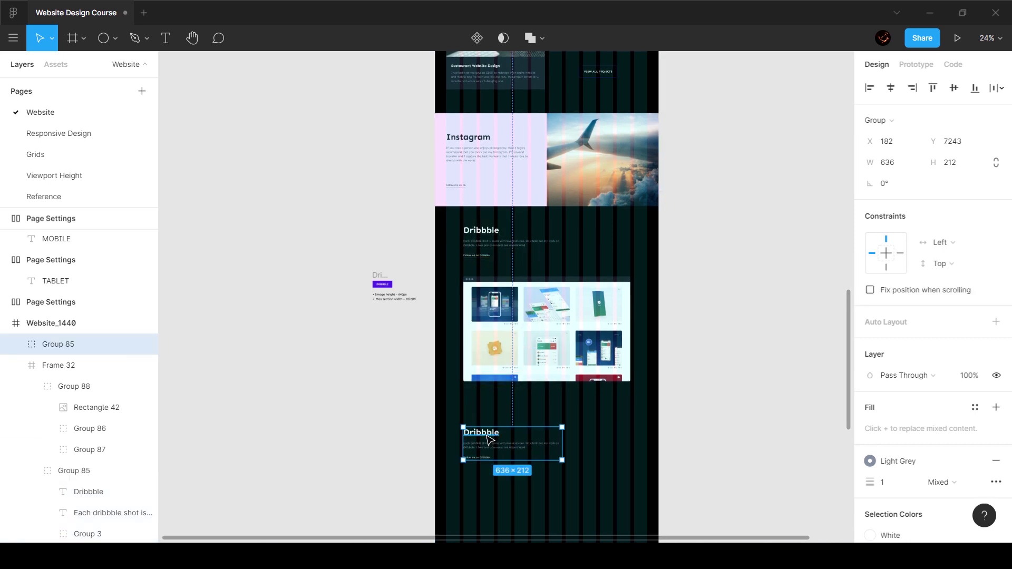
- Check the page settings notes above Website_1440 and move the copied text group onto the 72px page padding, at X 72, Y 7212
scroll(447, 390, "down", 1)
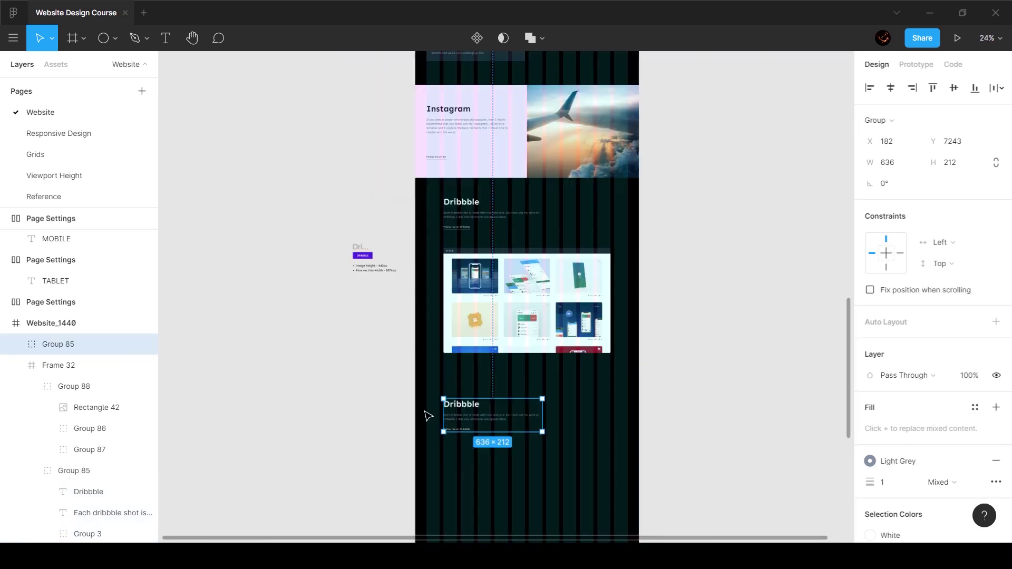
scroll(427, 416, "up", 15)
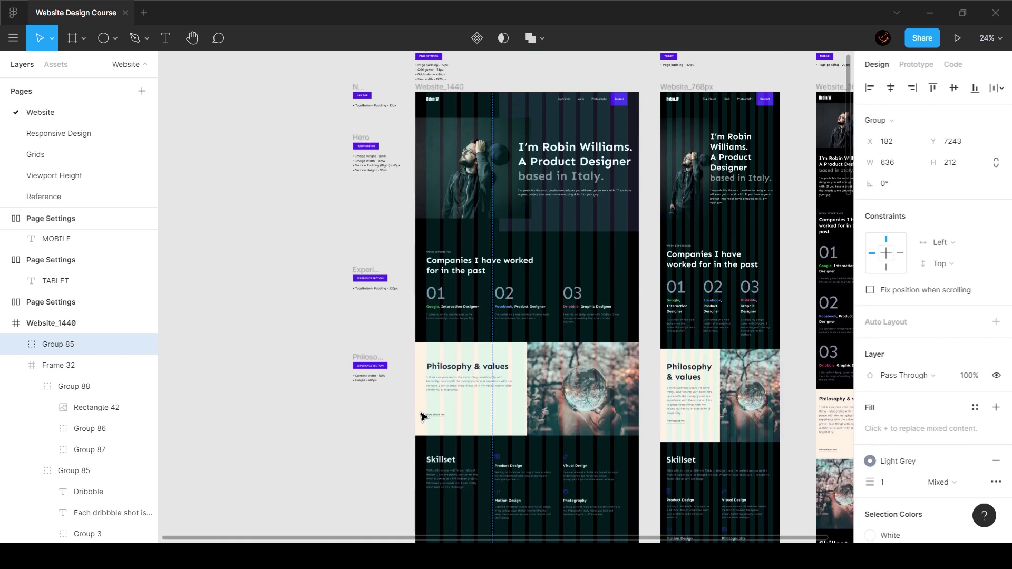
scroll(422, 416, "up", 5)
scroll(474, 380, "up", 10)
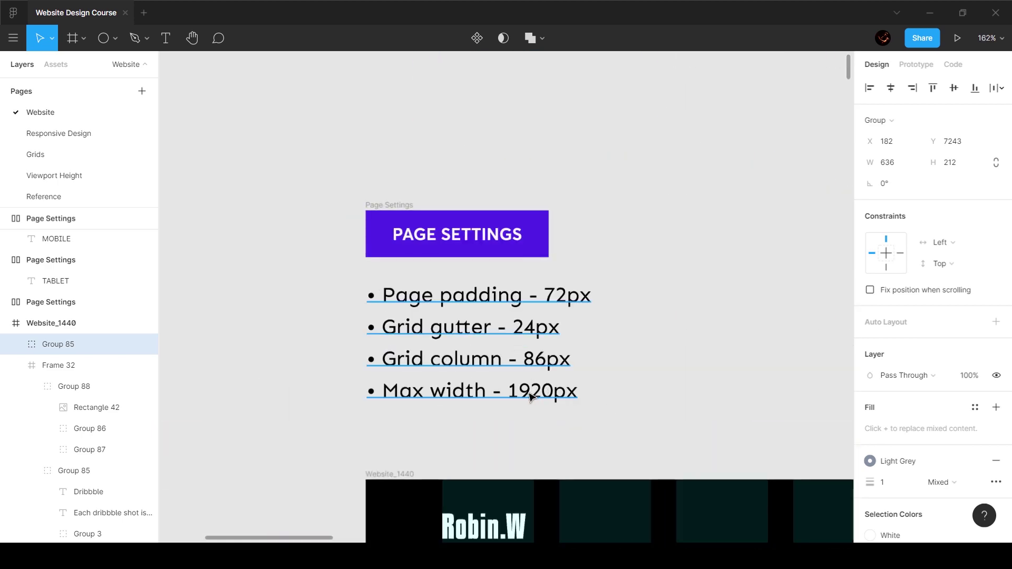
scroll(553, 359, "down", 10)
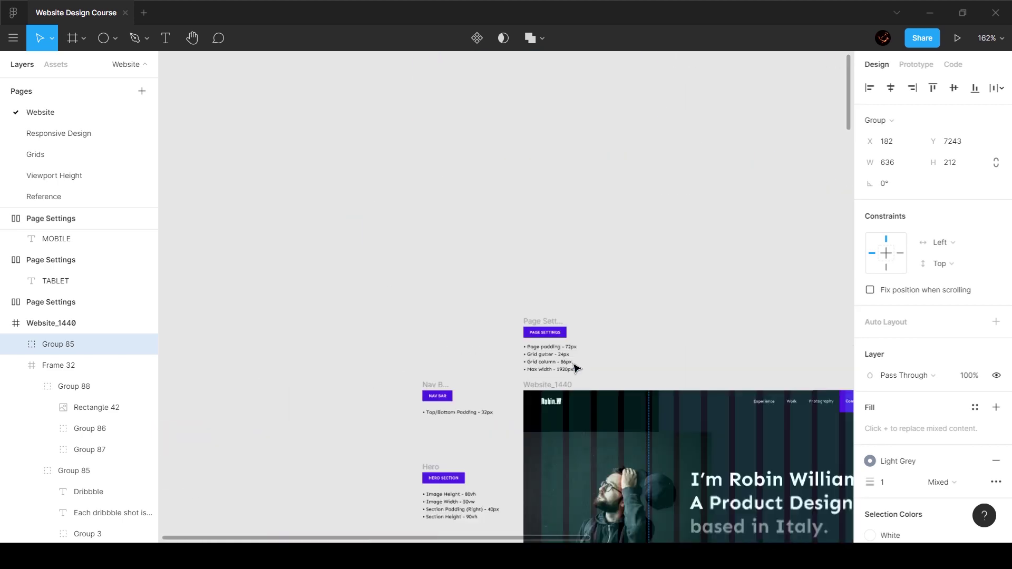
scroll(578, 354, "up", 10)
scroll(553, 364, "down", 10)
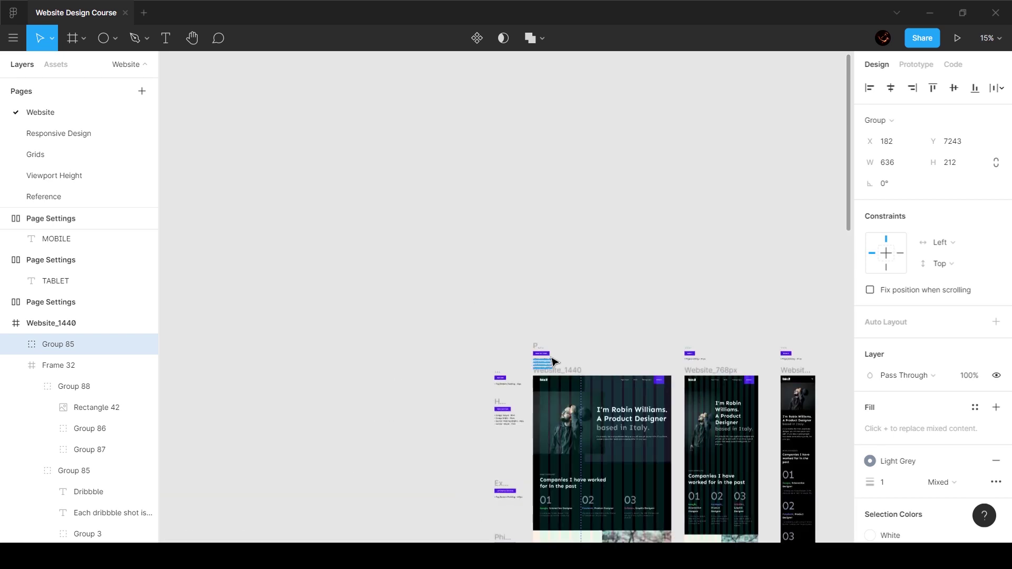
scroll(554, 364, "down", 15)
scroll(551, 130, "up", 10)
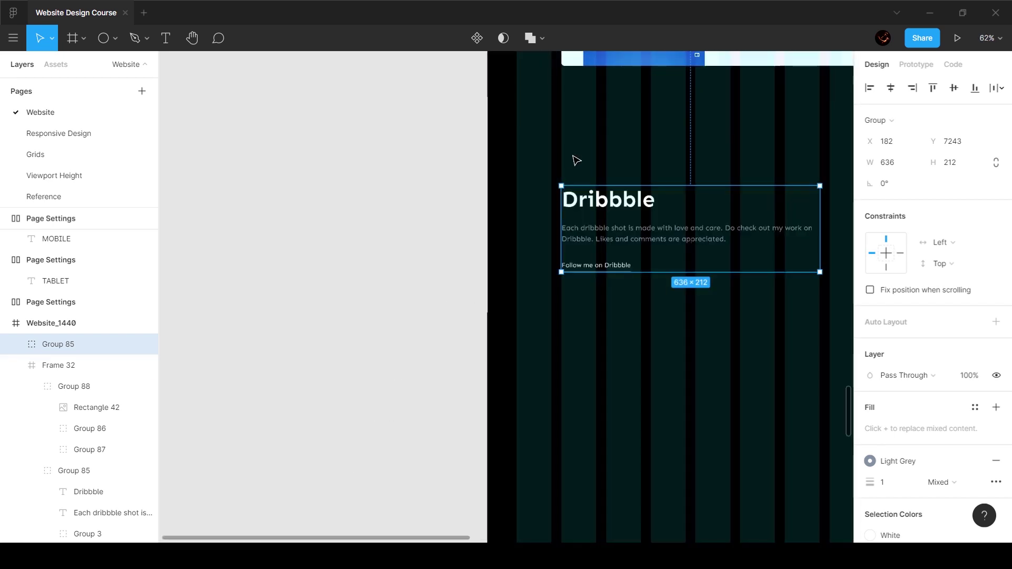
scroll(642, 181, "right", 5)
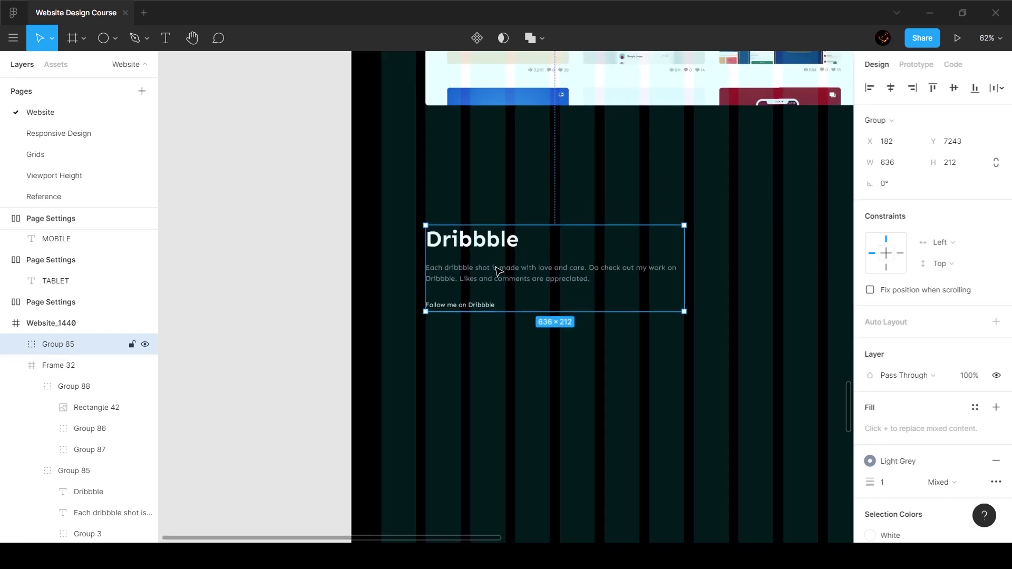
left_click_drag(471, 262, 426, 249)
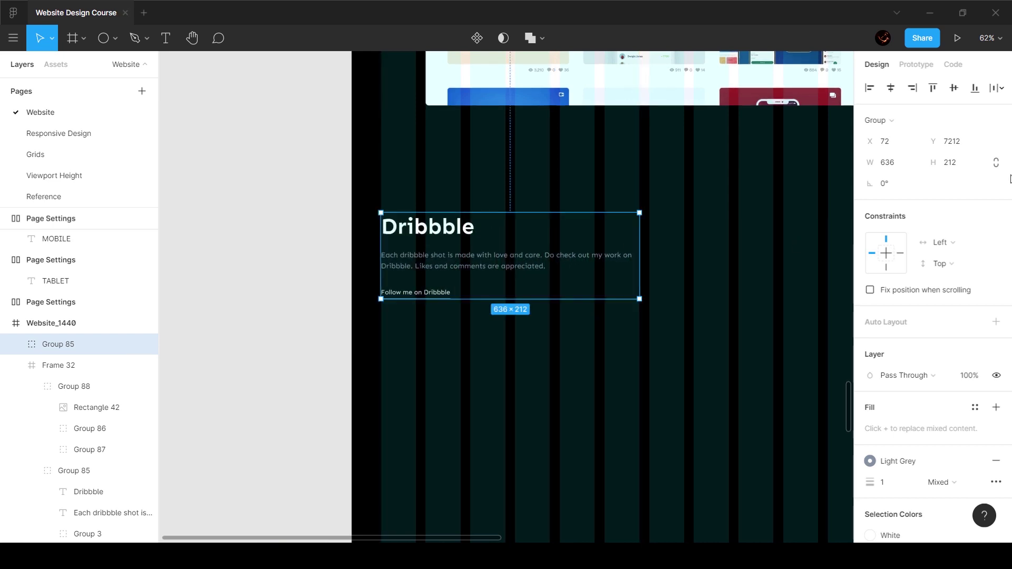
- Replace the copied group's heading with "This is what people say about me", copied from the Reference page
left_click(58, 196)
left_click(383, 250)
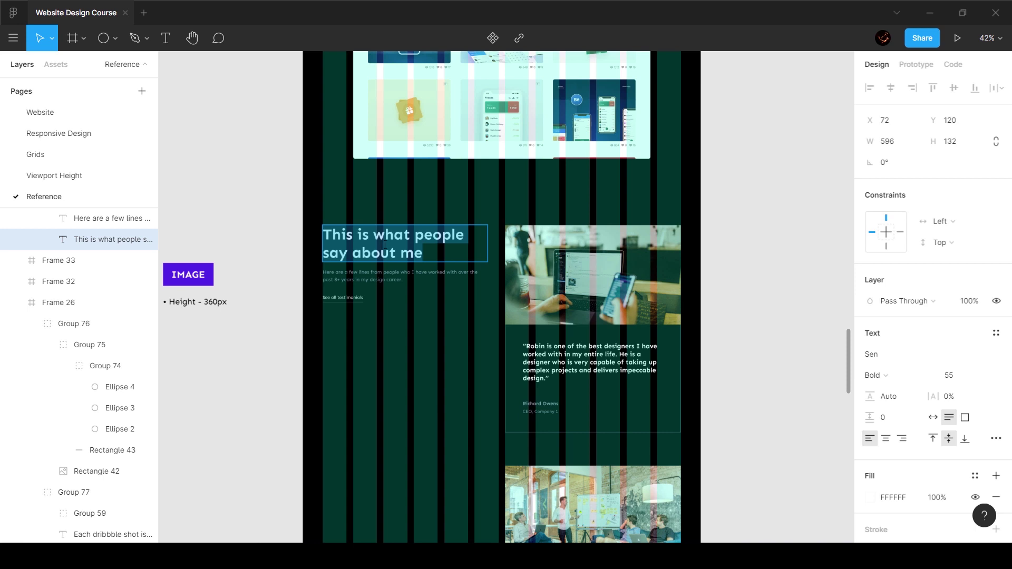
left_click(40, 112)
double_click(446, 232)
type("This is what people say about me")
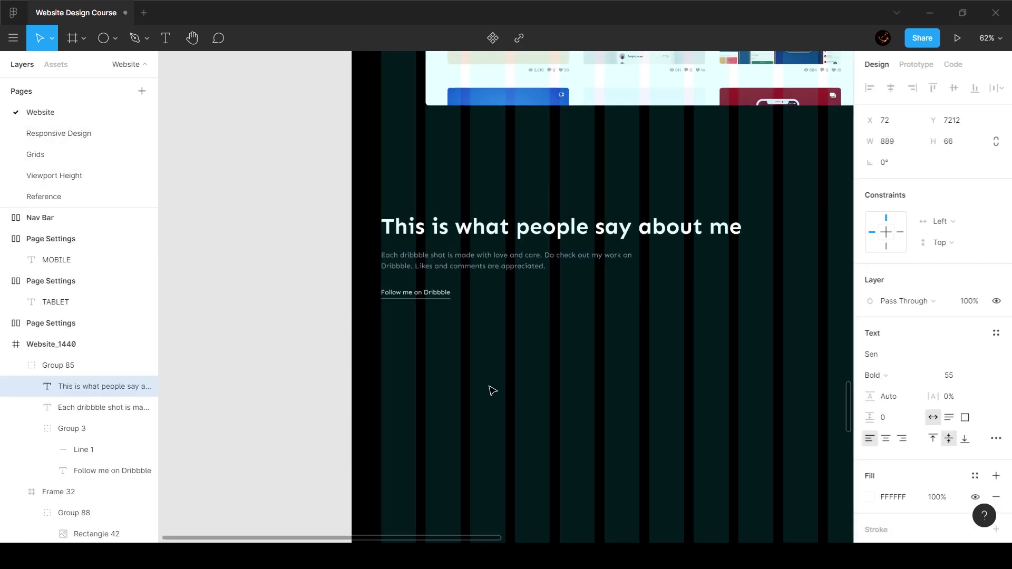
key("Escape")
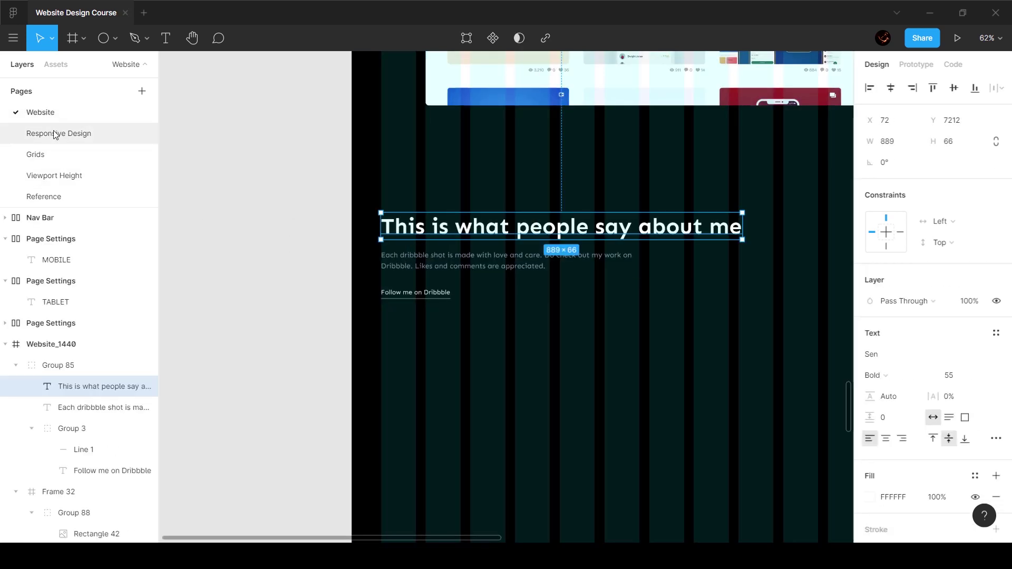
- Replace the copied group's paragraph with the Reference page's "Here are a few lines from people who I have worked with over the past 8+ years in my design career."
left_click(45, 196)
left_click(400, 278)
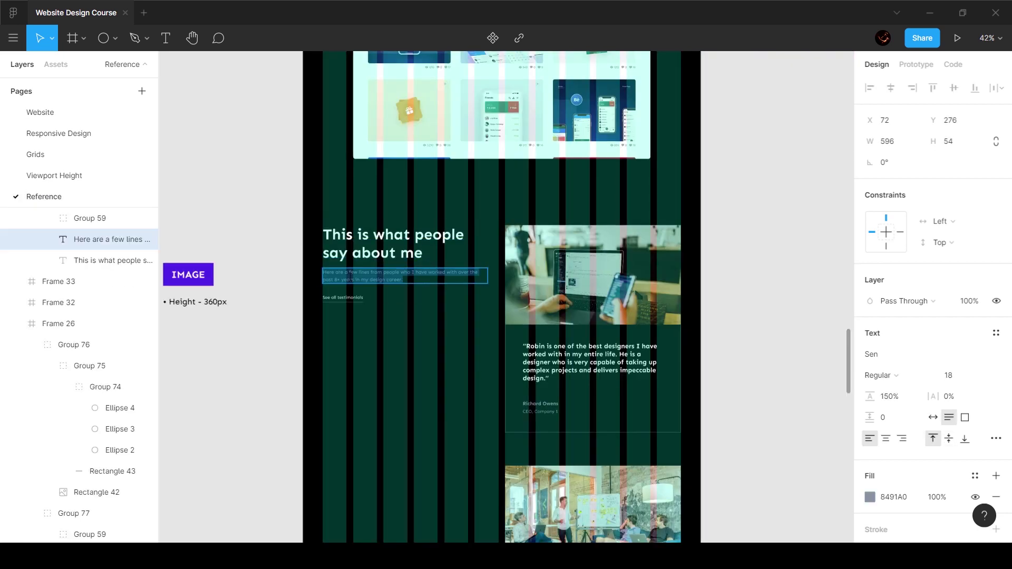
left_click(46, 114)
double_click(432, 260)
type("Here are a few lines from people who I have worked with over the past 8+ years in my design career.")
key("Escape")
- Change the copied group's link text to "See all testimonials" and shorten its underline to 146 wide to match the text
scroll(414, 293, "up", 4)
left_click(415, 294, "ctrl")
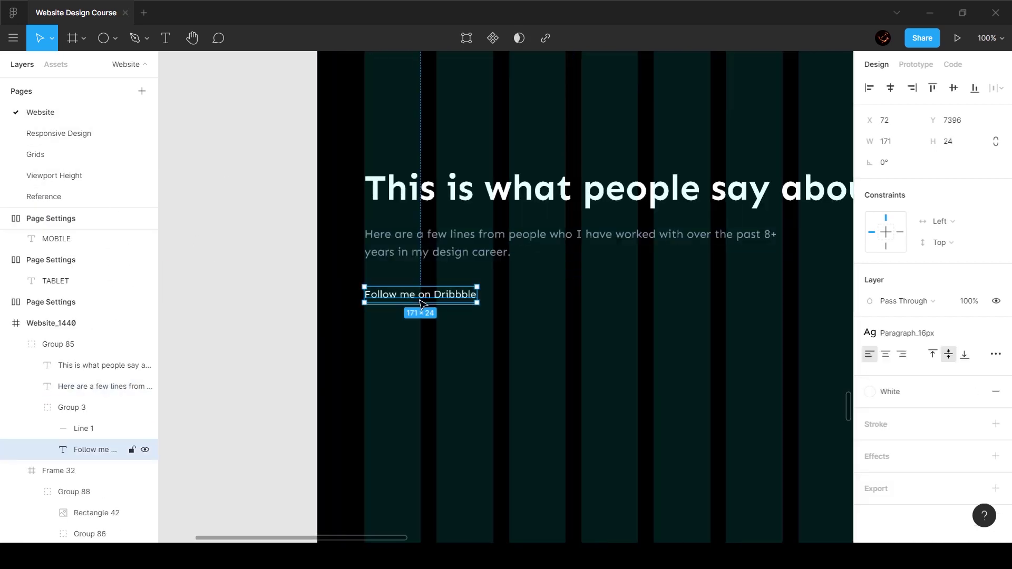
key("Return")
type("Seee")
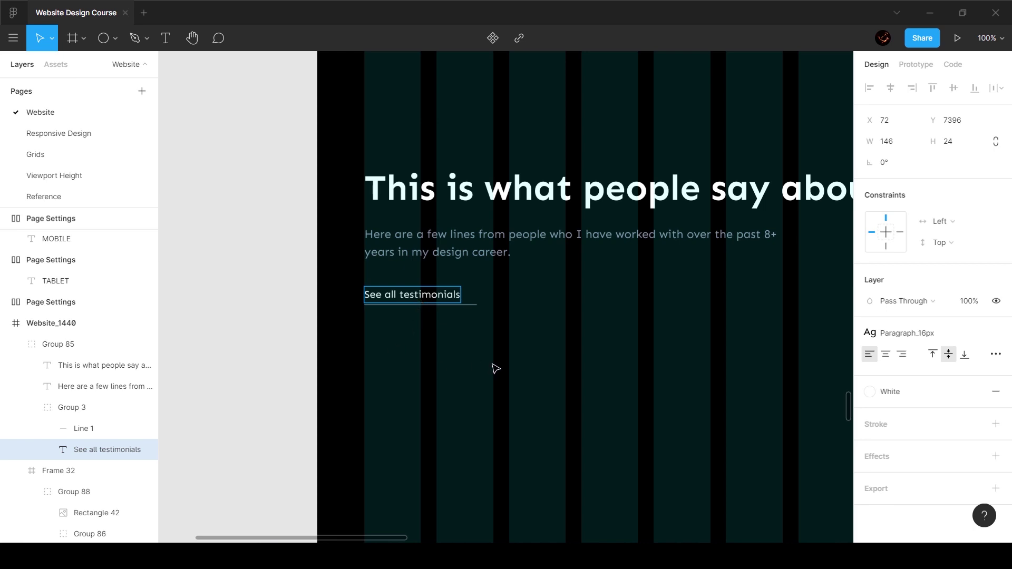
scroll(506, 363, "up", 5)
left_click(542, 355)
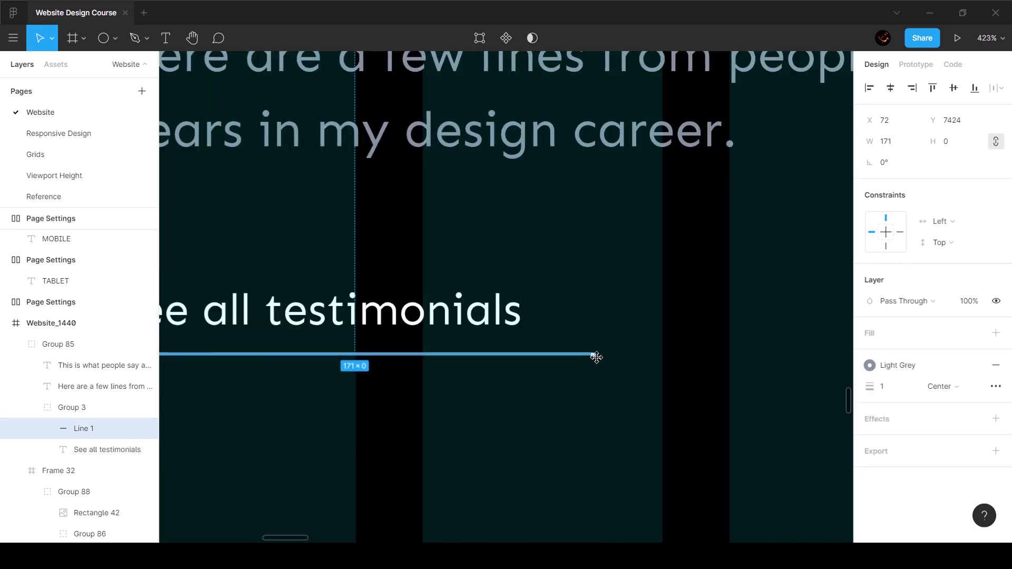
left_click_drag(524, 356, 521, 354)
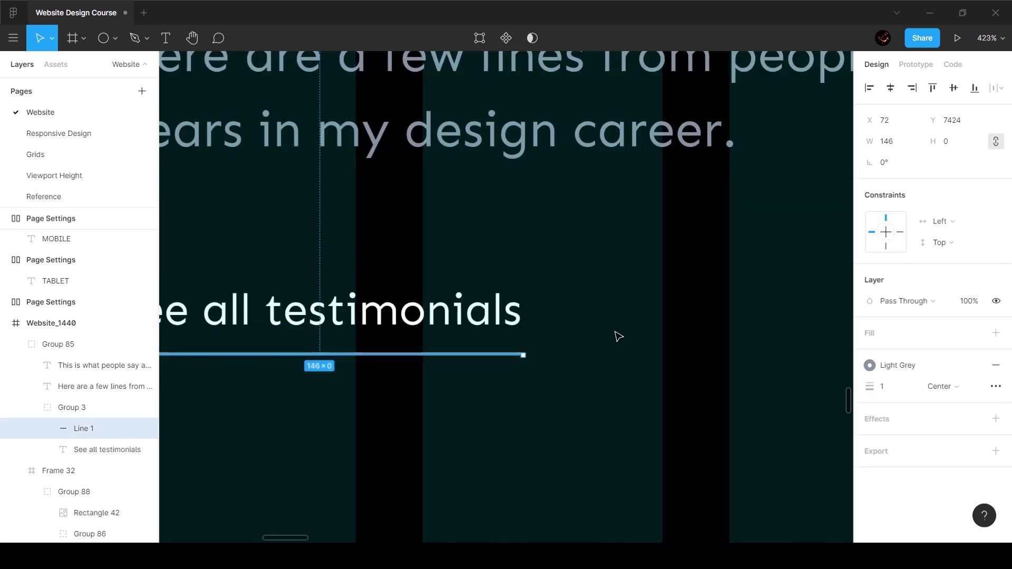
left_click(603, 343)
- Narrow the testimonials heading's text box to 636 wide and move the paragraph and link down below its second line
scroll(604, 344, "down", 5)
scroll(702, 269, "right", 5)
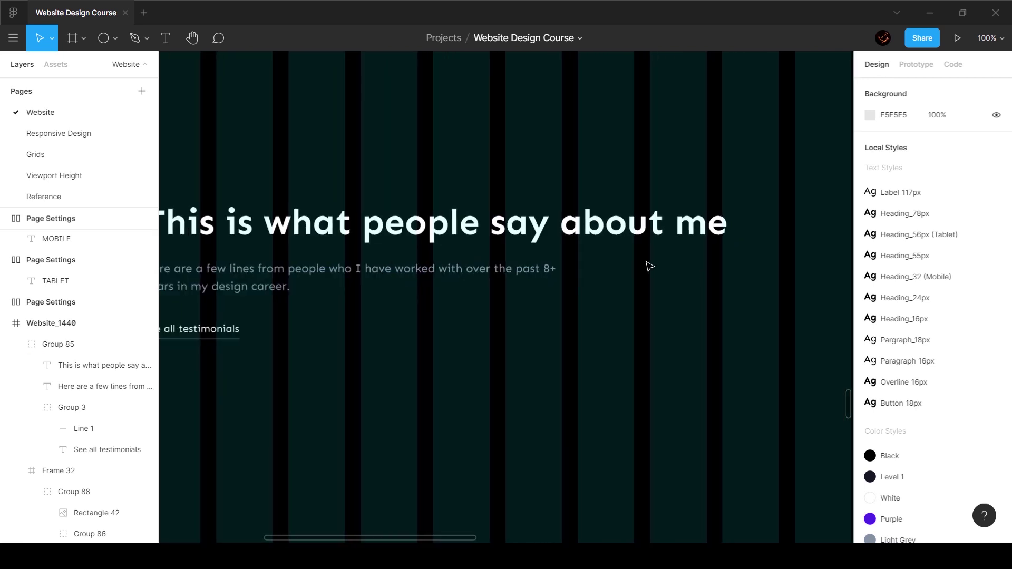
scroll(595, 262, "down", 4)
double_click(500, 251)
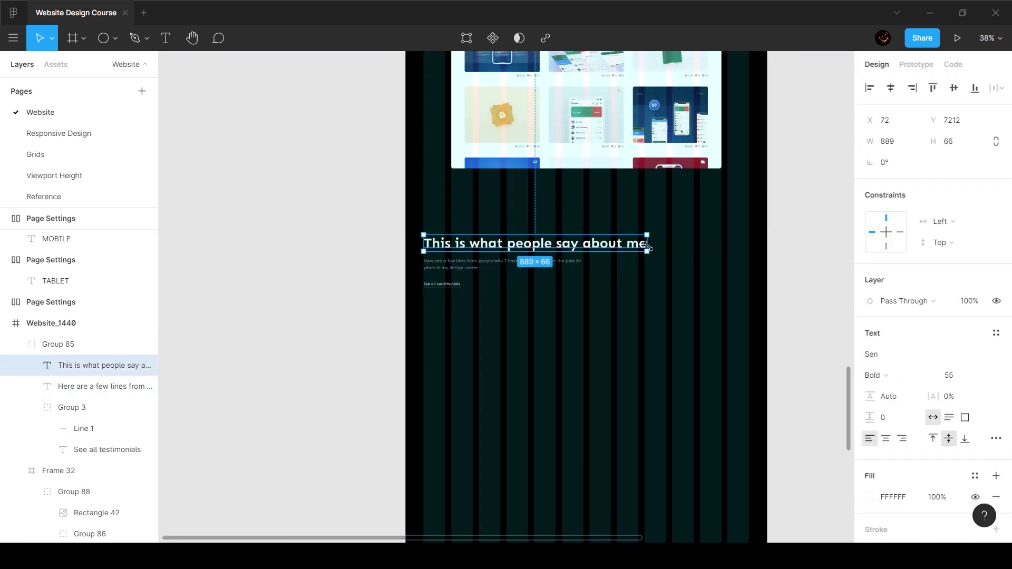
left_click_drag(651, 245, 588, 245)
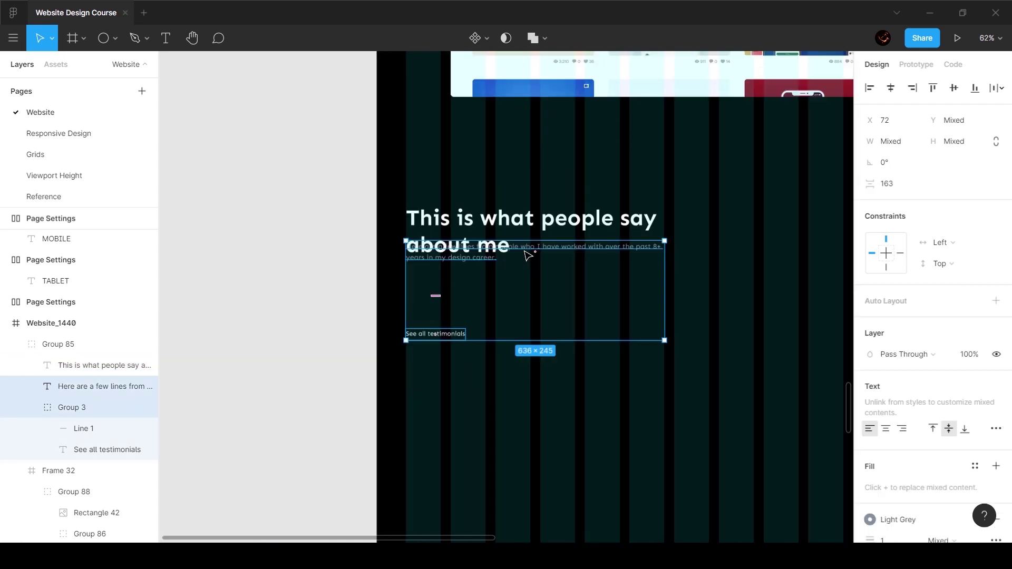
left_click_drag(529, 256, 529, 285)
- Match the Dribbble section's text spacing by nudging the testimonials paragraph up and moving the "See all testimonials" link up to Y 7462
scroll(480, 246, "up", 6)
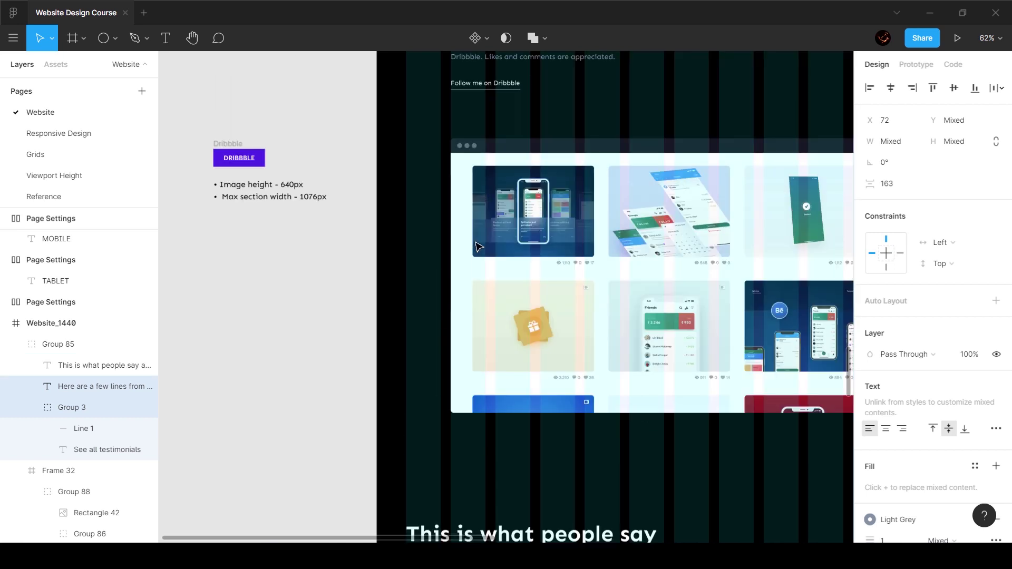
left_click(506, 364)
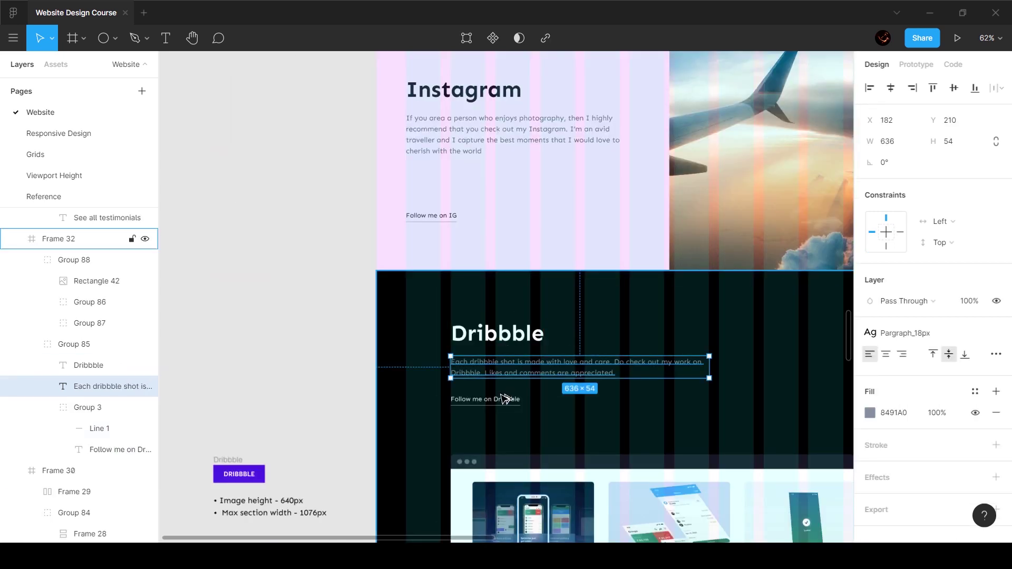
scroll(506, 399, "down", 10)
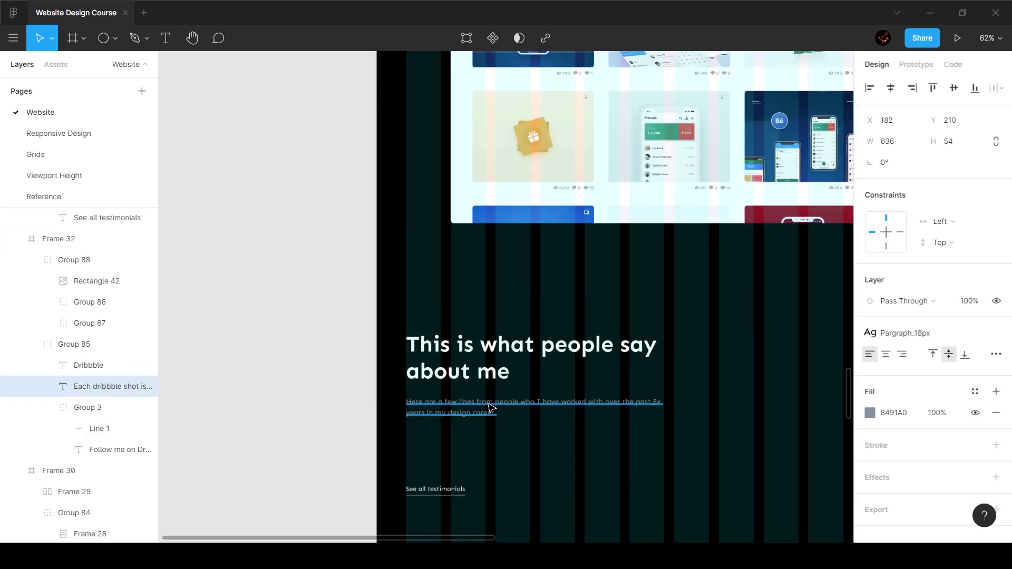
left_click(490, 406)
key("Up")
key("Up")
key("Up")
key("Up")
key("Up")
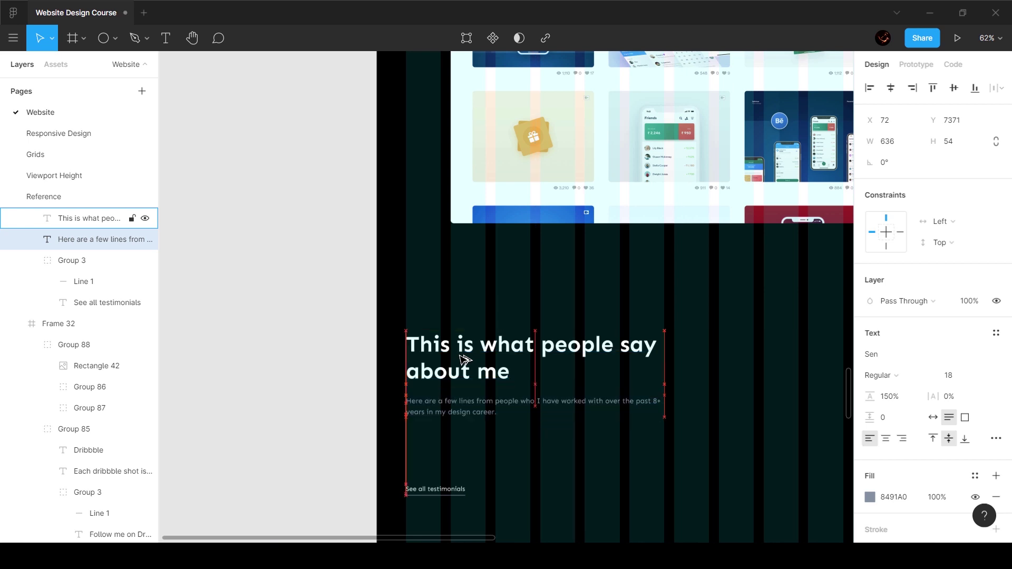
left_click_drag(450, 497, 452, 412)
- Wrap the testimonials heading, paragraph and link group in a frame
scroll(572, 384, "down", 2)
scroll(573, 384, "right", 2)
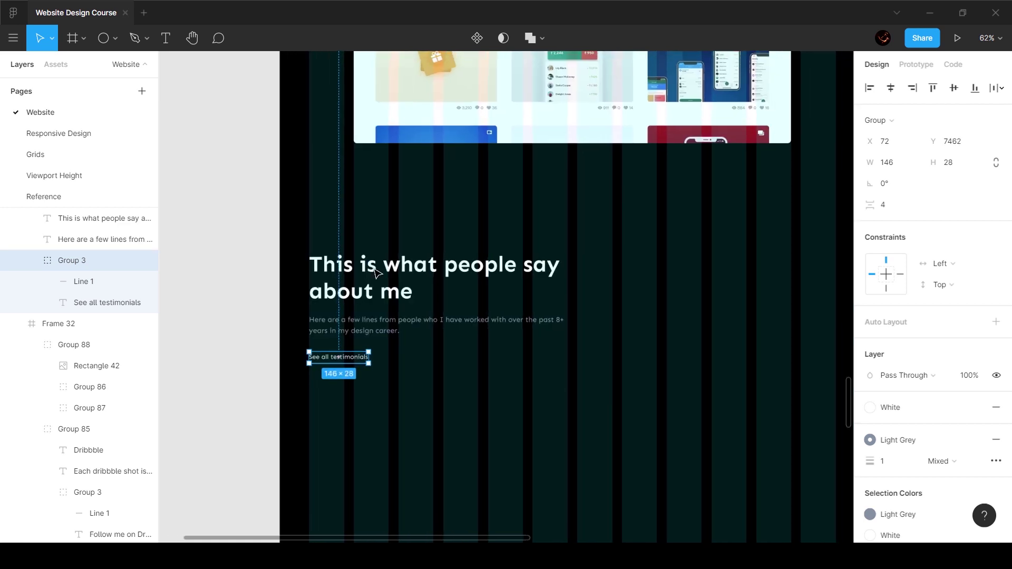
left_click_drag(266, 189, 425, 386)
left_click_drag(535, 447, 311, 269)
right_click(352, 280)
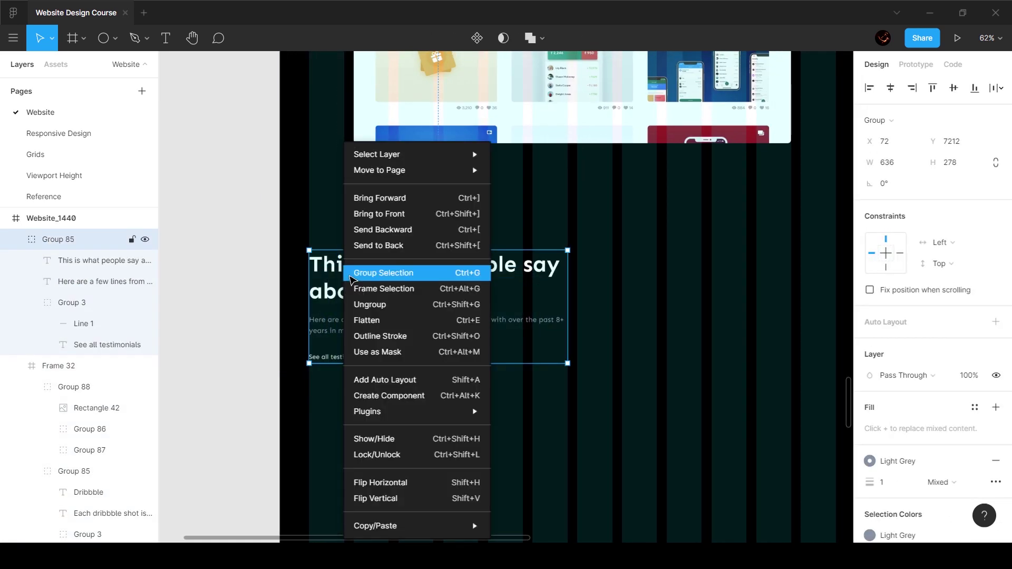
left_click(400, 289)
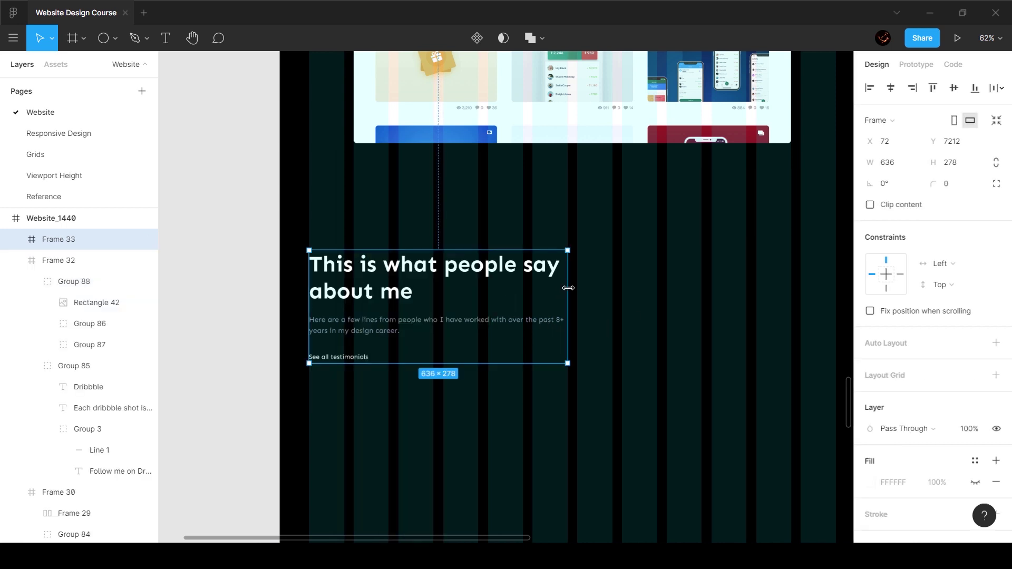
left_click(170, 191)
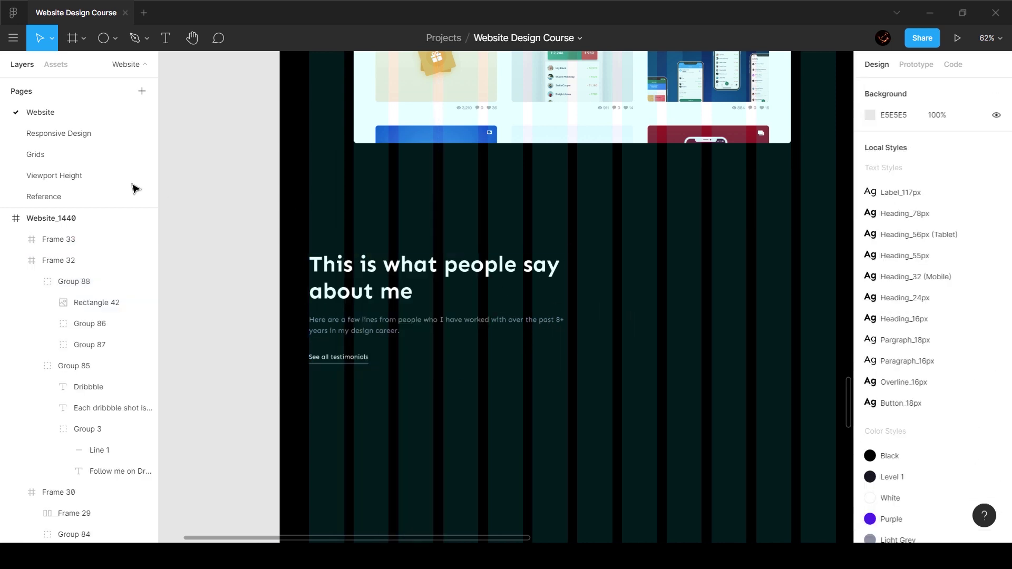
- Check the testimonials text on the Reference page and narrow the website's testimonials heading and paragraph text boxes to 606 wide
left_click(86, 197)
scroll(477, 267, "up", 5)
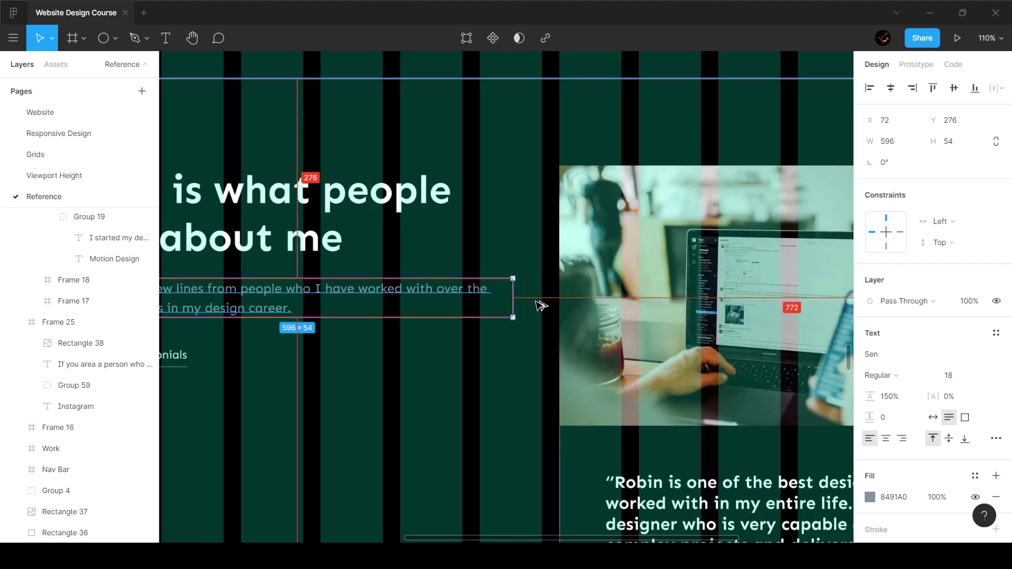
left_click(40, 112)
left_click(541, 322)
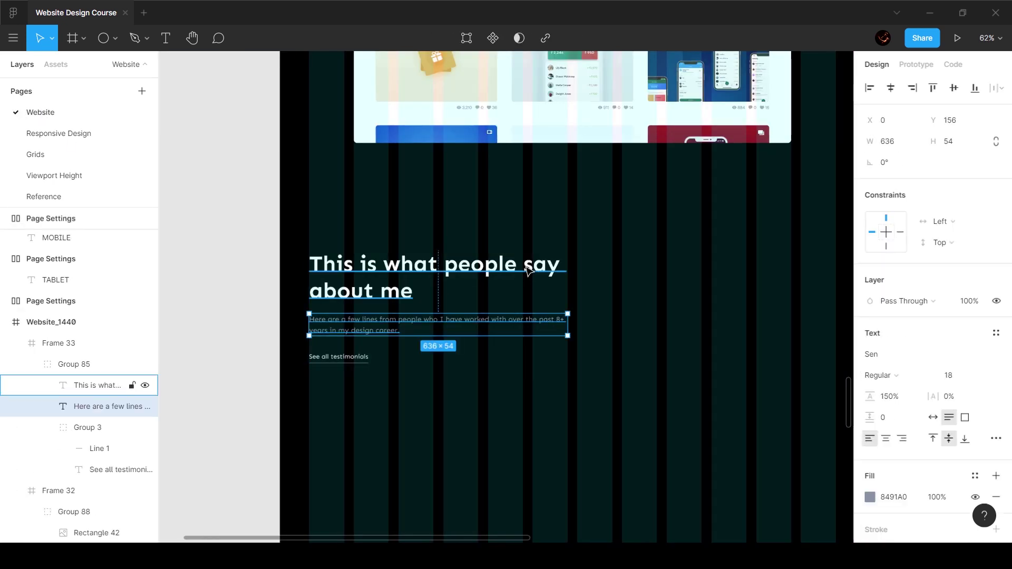
left_click(550, 287, "shift")
left_click_drag(567, 292, 555, 293)
key("alt")
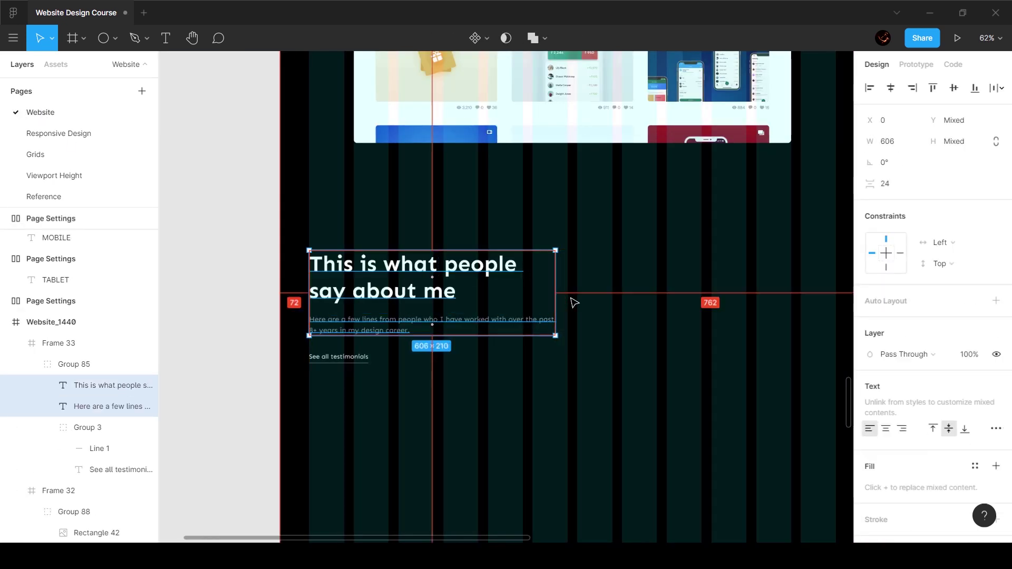
- Fine-tune the shared width of the testimonials heading and paragraph so the paragraph's first line breaks after "over the"
key("alt+shift")
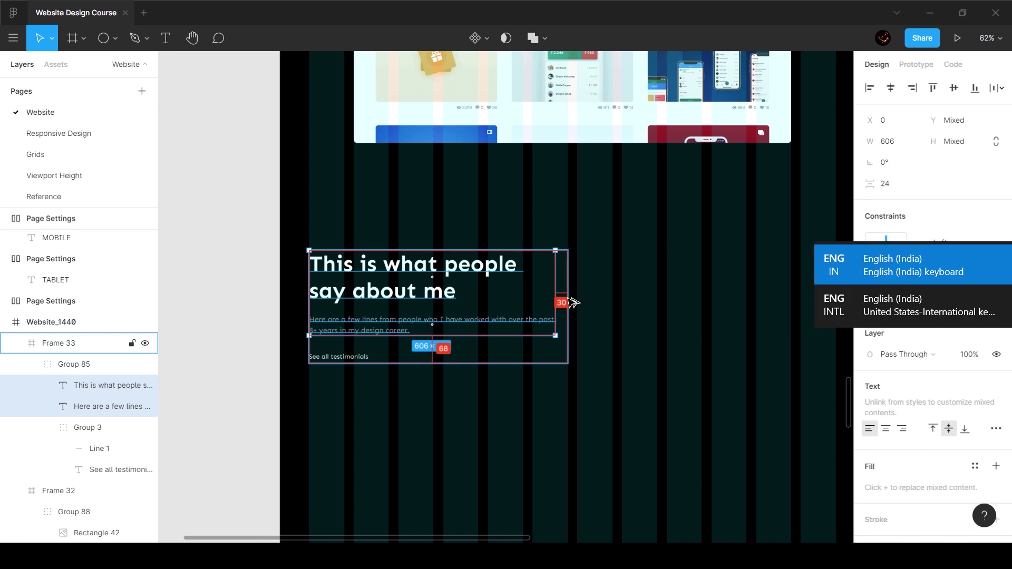
key("ctrl+shift+Left")
key("ctrl+shift+Left")
key("alt")
scroll(566, 318, "up", 5)
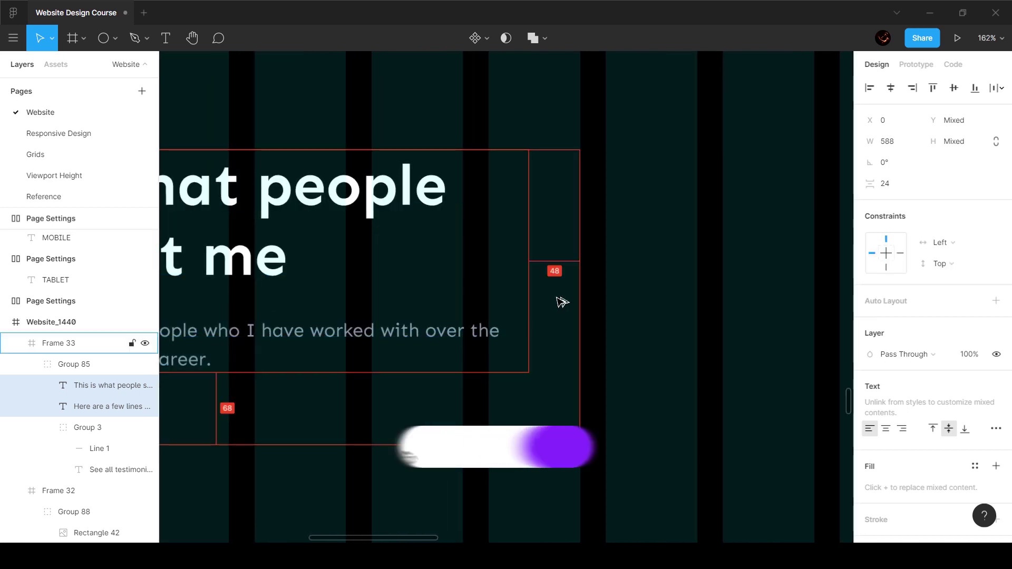
key("ctrl+Right")
key("ctrl+Right")
scroll(555, 286, "down", 9)
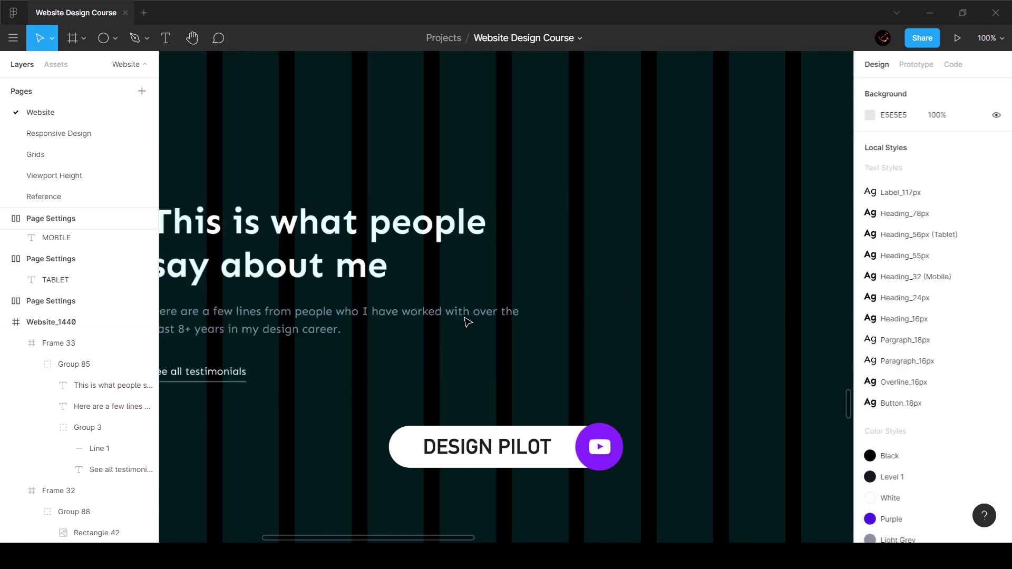
key("Escape")
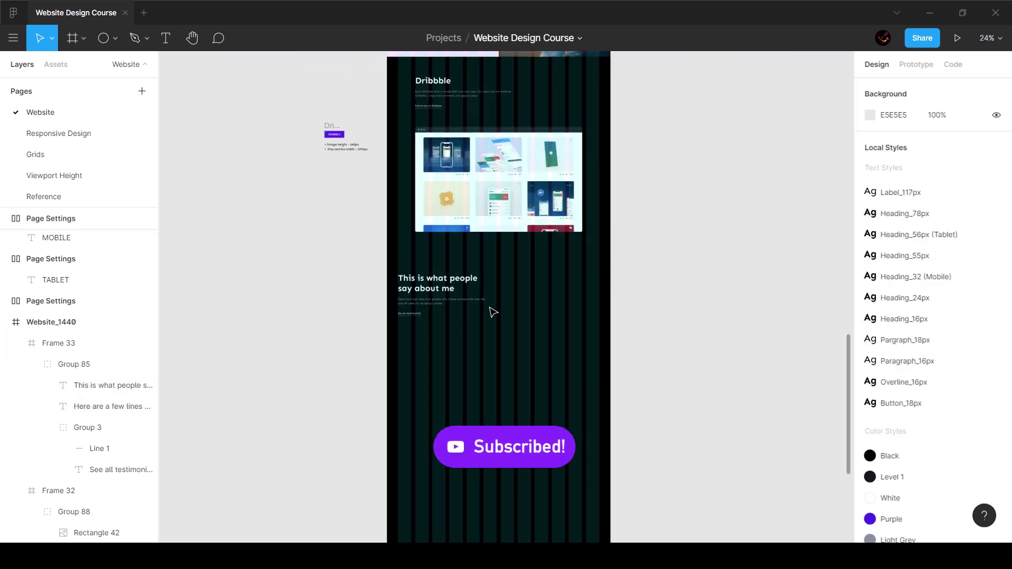
- Examine the first testimonial card's size, position and layout on the Reference page
left_click(58, 196)
left_click(717, 336)
scroll(716, 336, "down", 3)
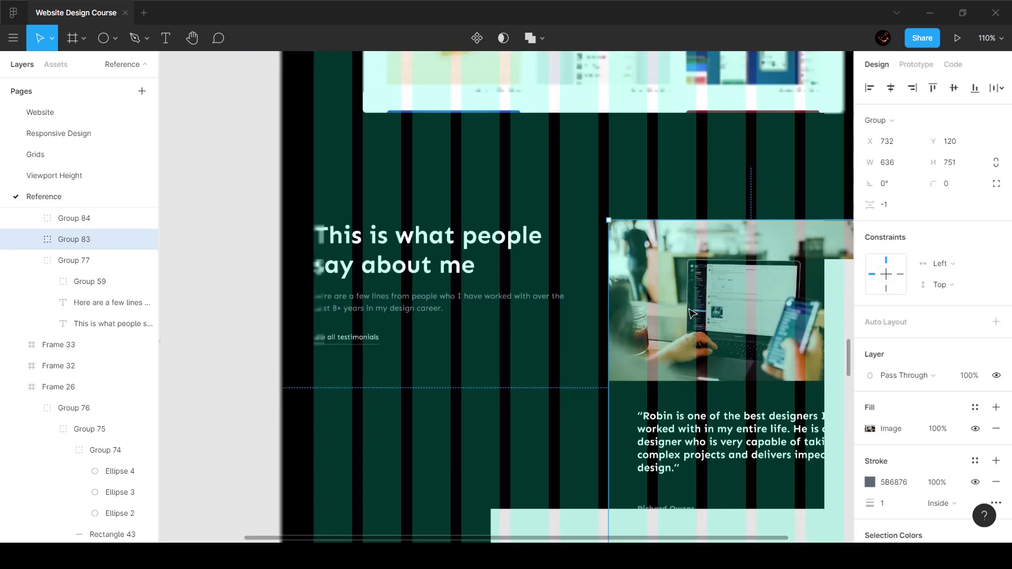
scroll(717, 335, "down", 3)
scroll(632, 263, "right", 4)
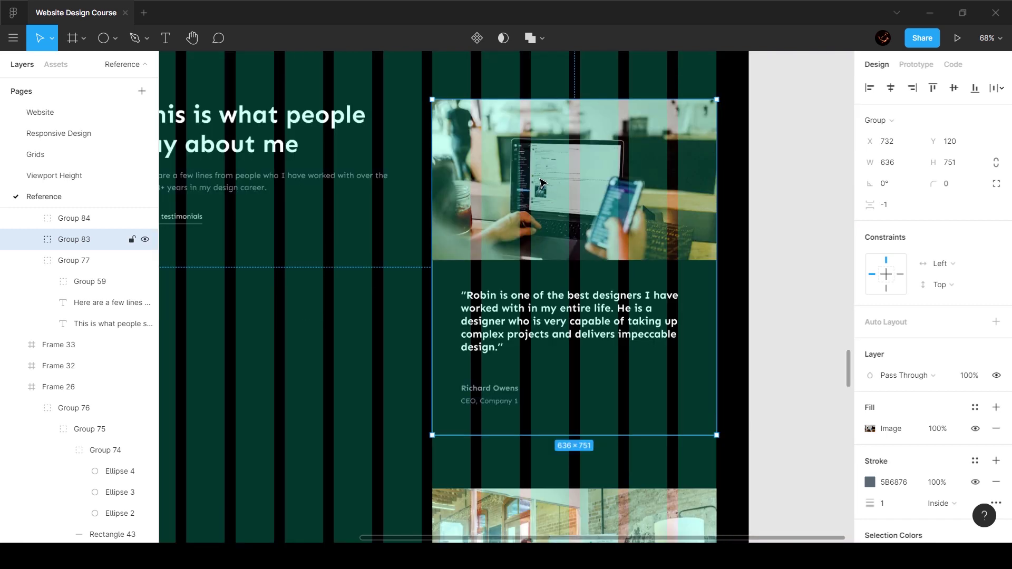
left_click(63, 112)
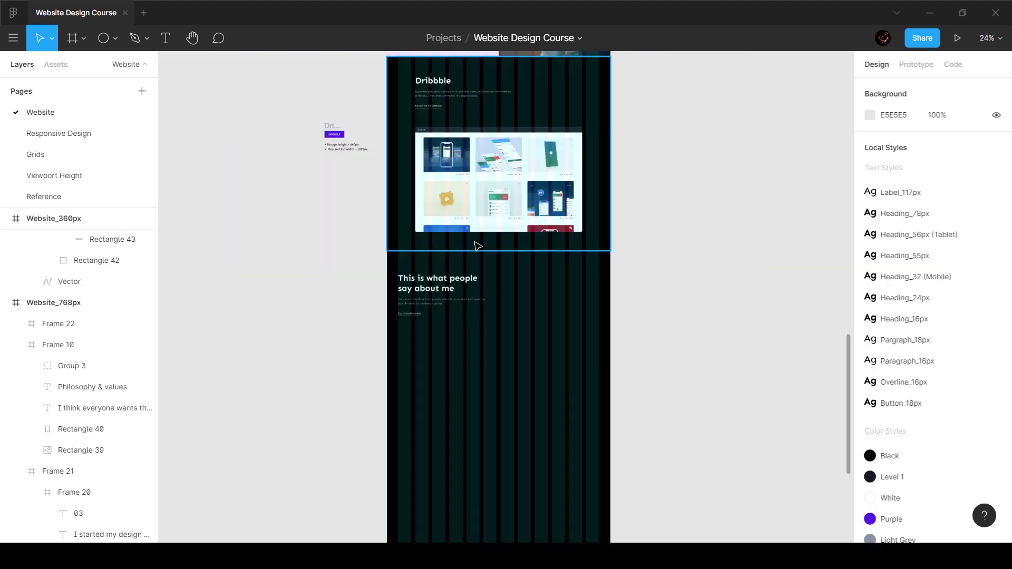
- Copy the laptop project card from the work section and place it beside the testimonials heading in the last six columns
scroll(410, 156, "up", 10)
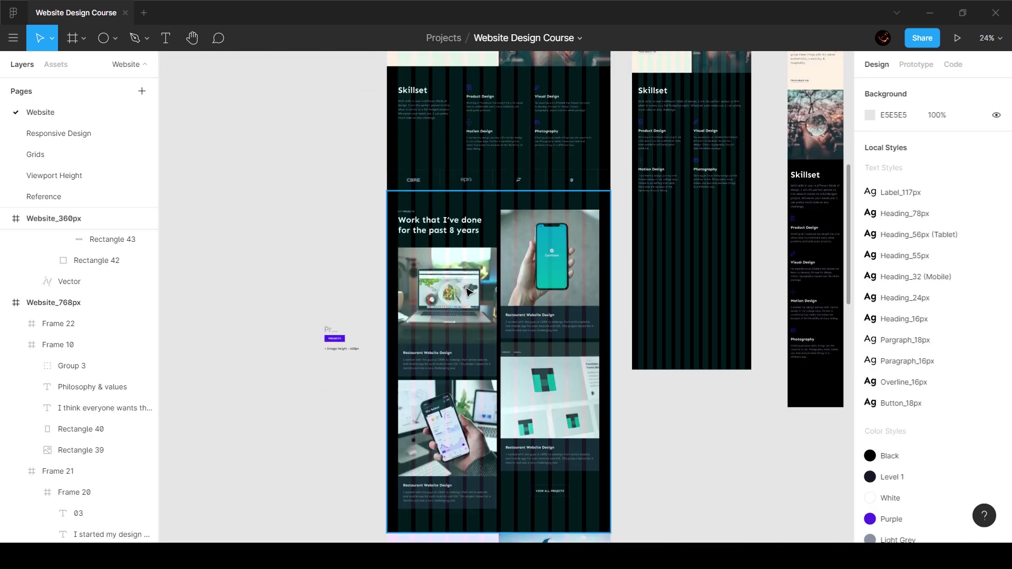
left_click(515, 285)
left_click(429, 285)
scroll(422, 272, "down", 5)
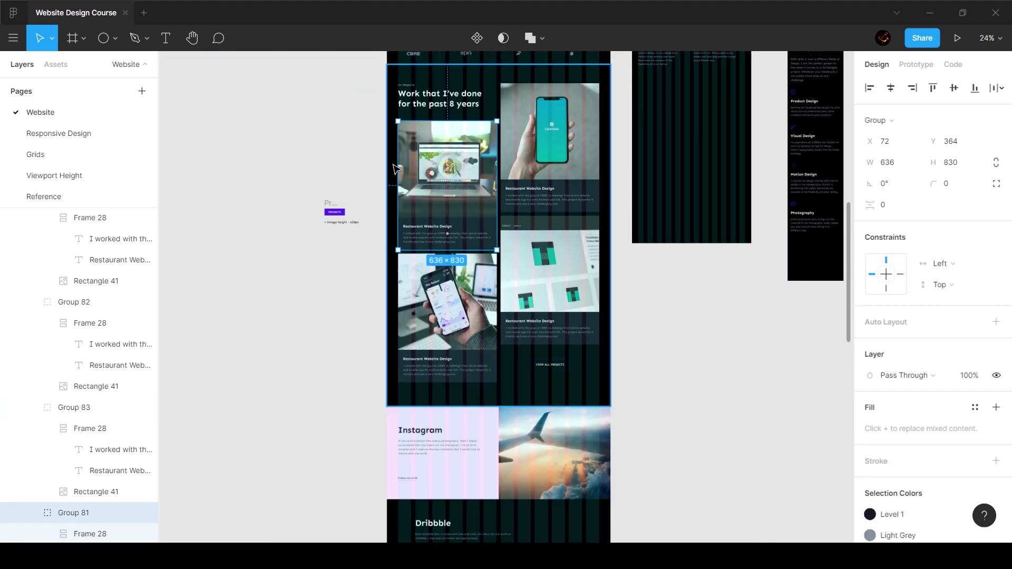
scroll(426, 170, "down", 3)
left_click_drag(426, 170, 539, 418)
- Move the testimonials heading frame and the copied card together up to Y 7188
scroll(483, 477, "up", 5)
key("alt")
left_click(346, 367, "shift")
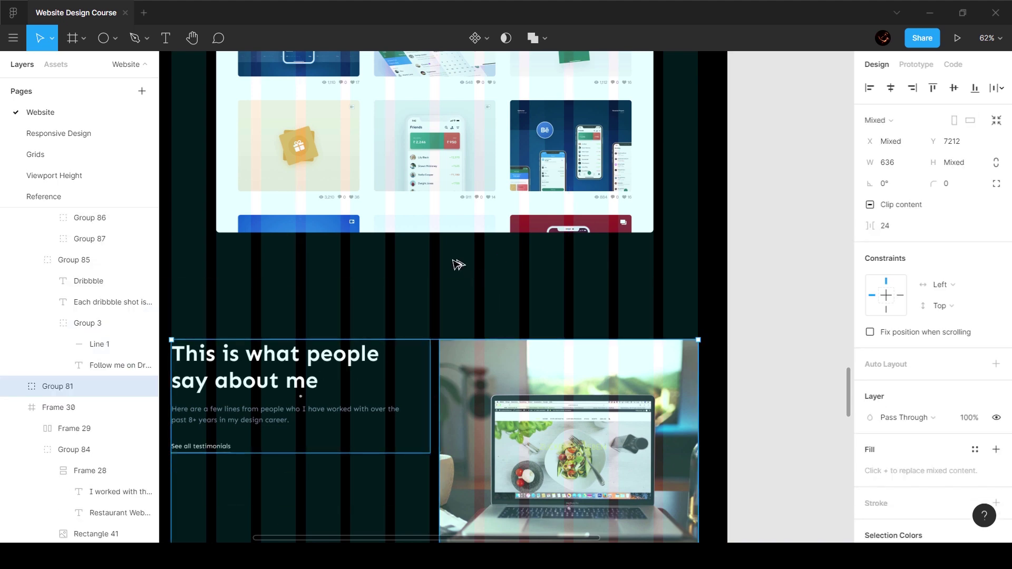
scroll(457, 264, "down", 5)
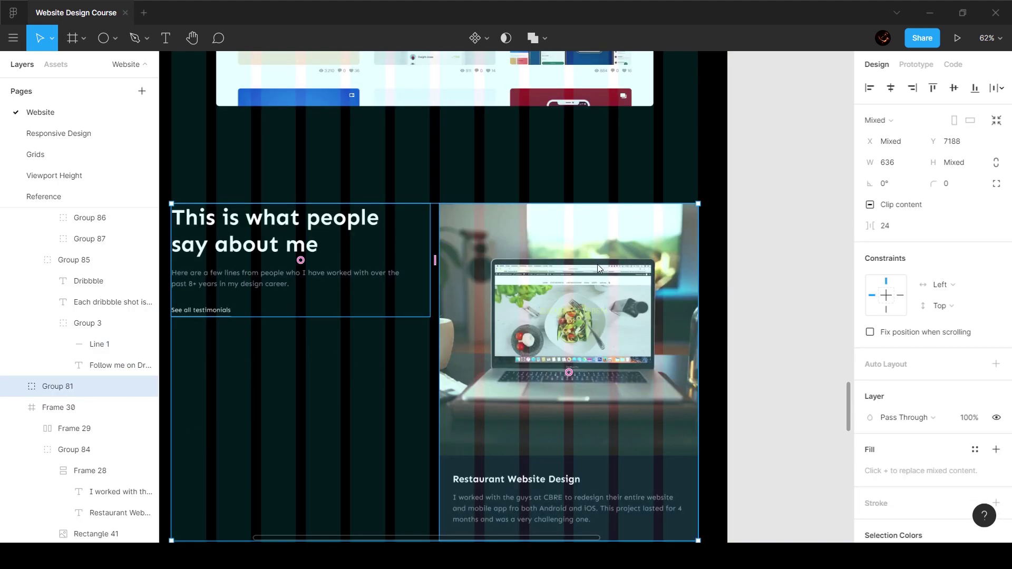
scroll(443, 325, "down", 3)
left_click(345, 330)
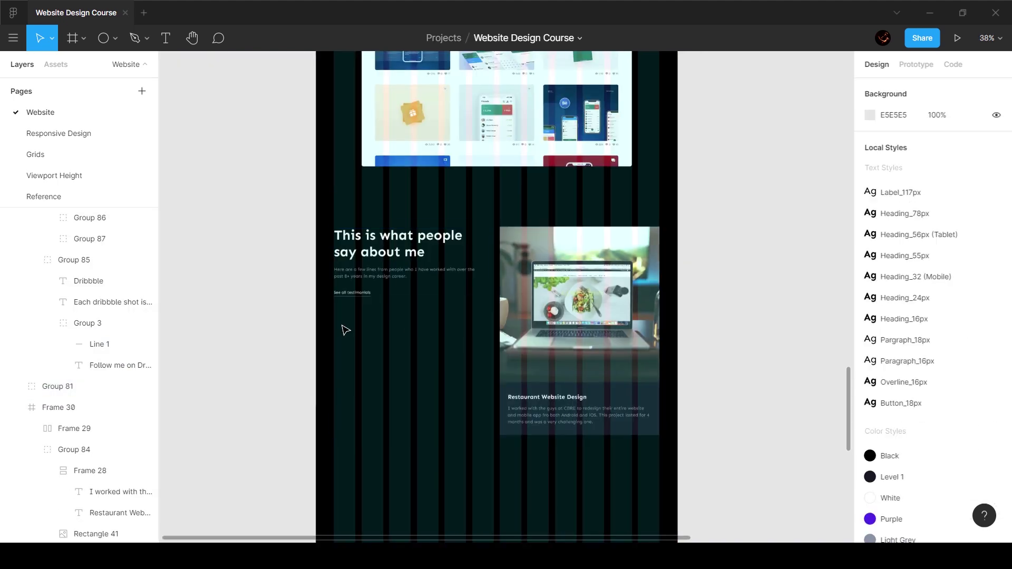
- Compare the copied card's image with the work section's project images and their image height note
left_click(561, 310, "ctrl")
scroll(424, 226, "up", 3)
scroll(428, 218, "up", 10)
scroll(428, 217, "down", 10)
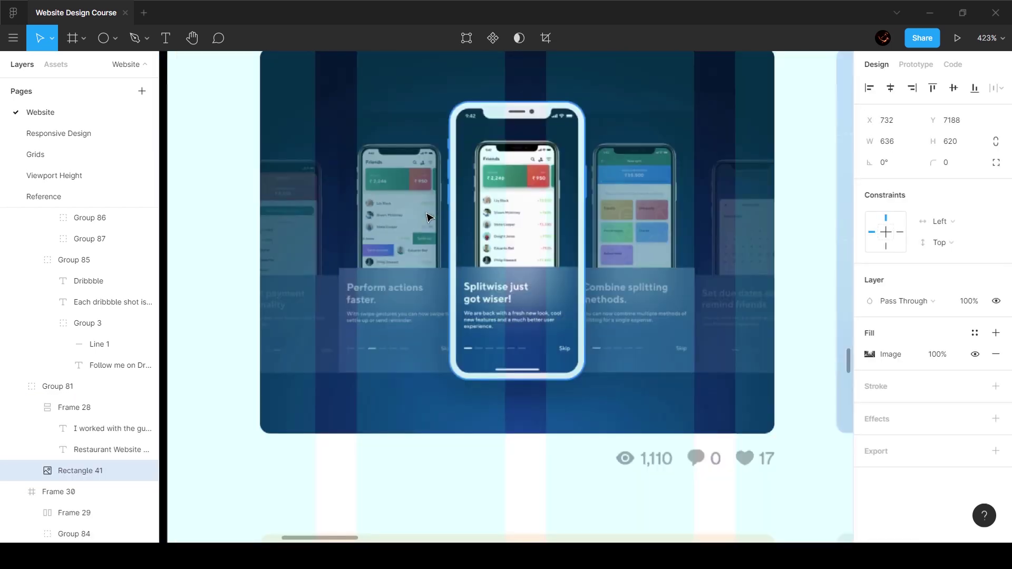
scroll(427, 217, "up", 5)
scroll(427, 217, "up", 1)
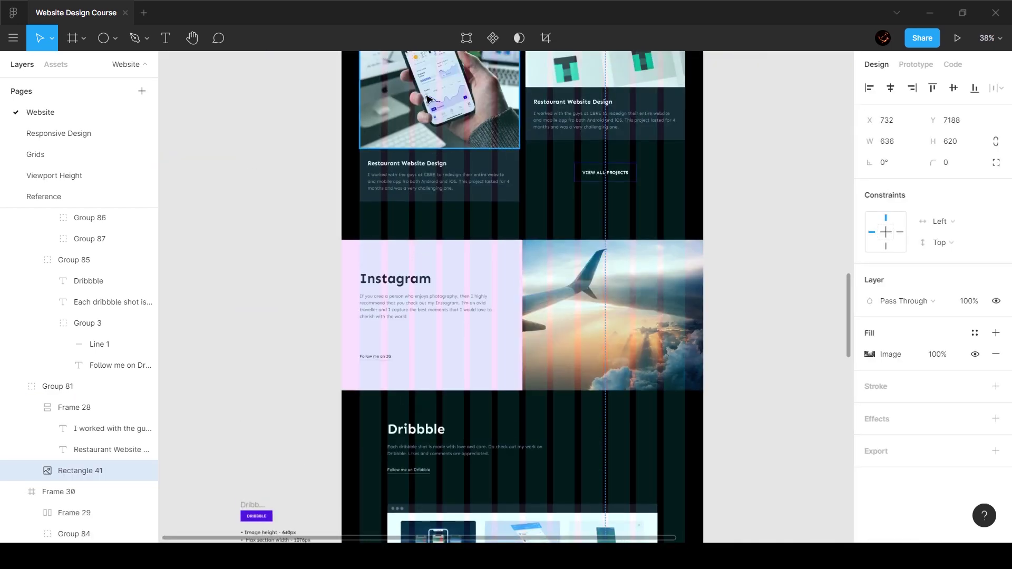
left_click(431, 106, "ctrl")
scroll(431, 158, "up", 7)
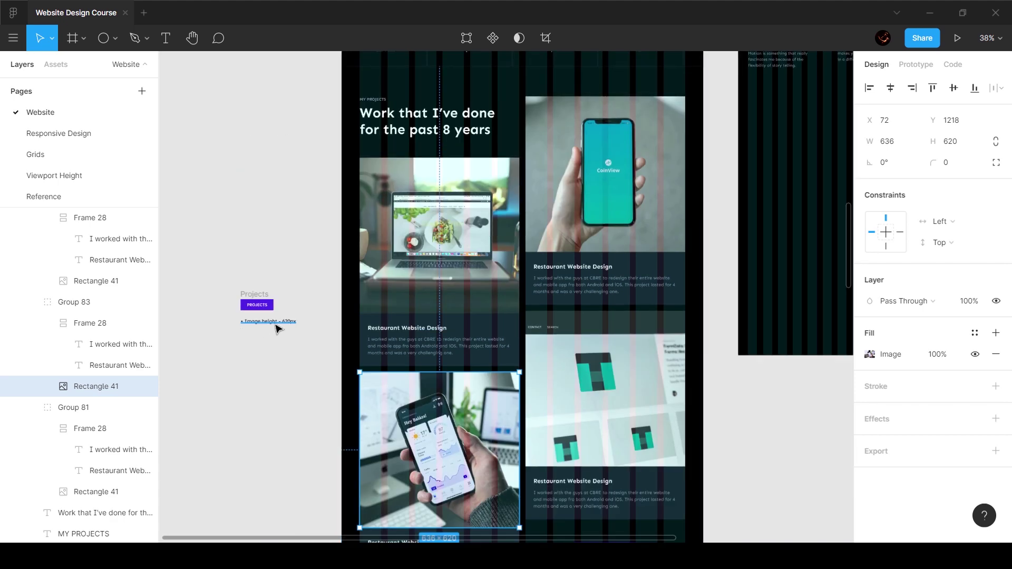
scroll(276, 327, "down", 15)
- Try to set the copied card's image height to 360
left_click(611, 252, "ctrl")
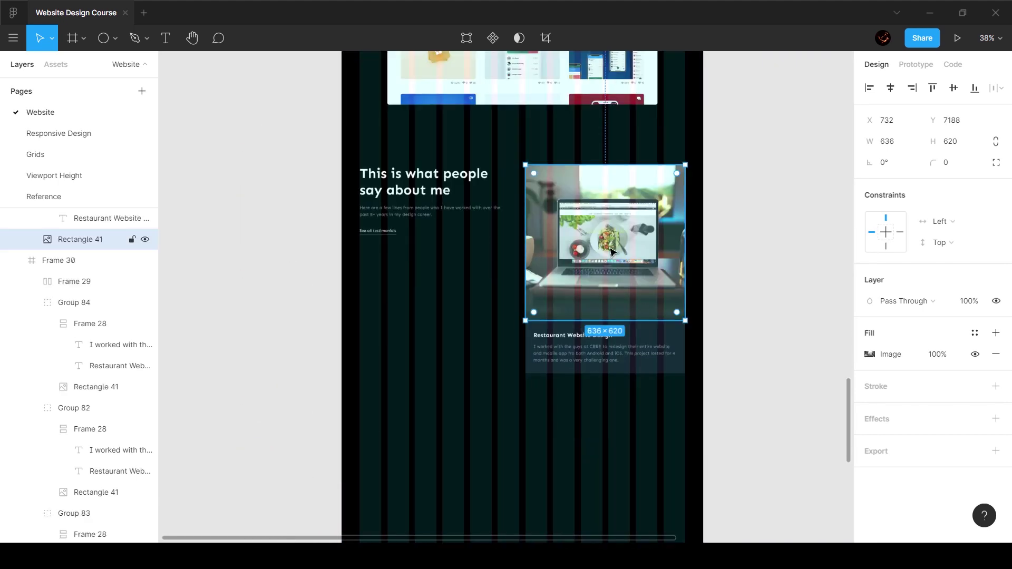
scroll(80, 222, "up", 10)
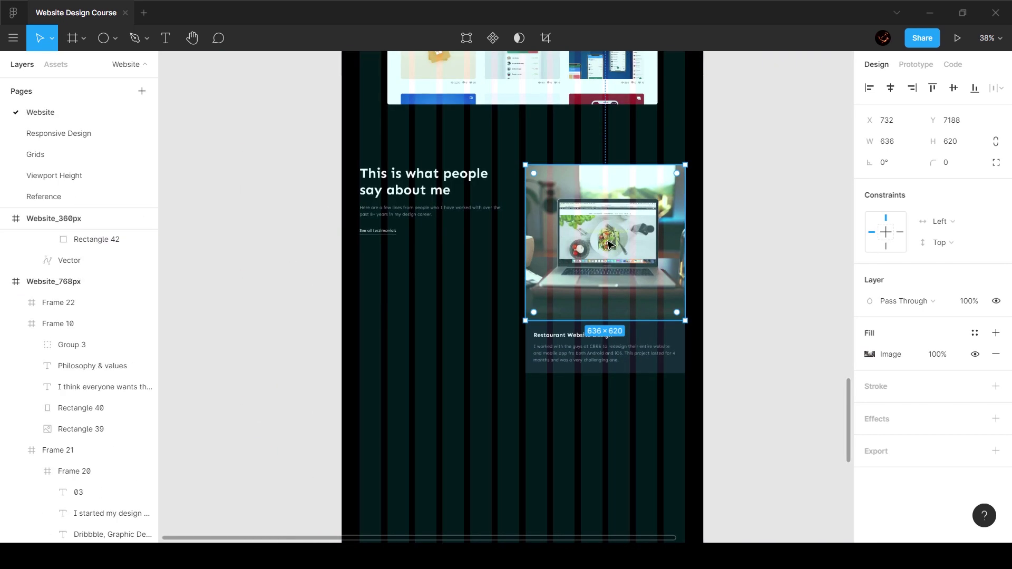
left_click(958, 146)
type("360")
key("Return")
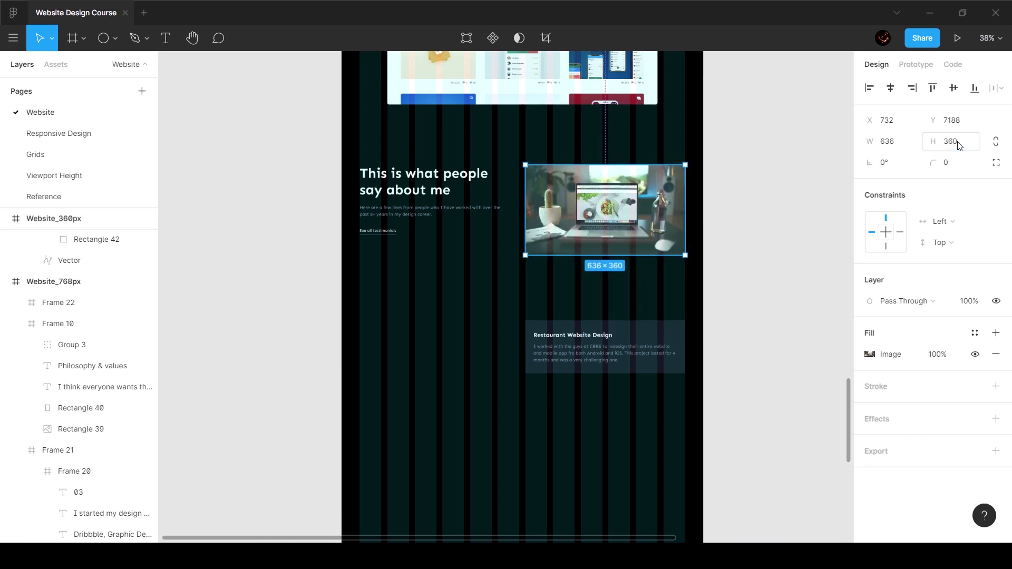
key("ctrl+z")
- Wrap the card's image and text frame in a vertical auto layout and set the image's height to 360
left_click(650, 338, "shift")
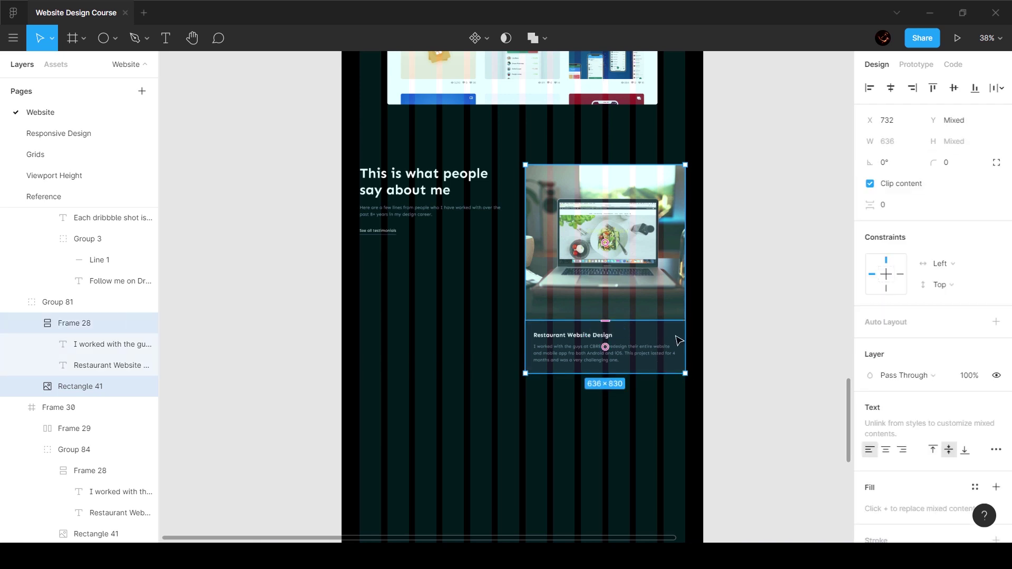
right_click(657, 337)
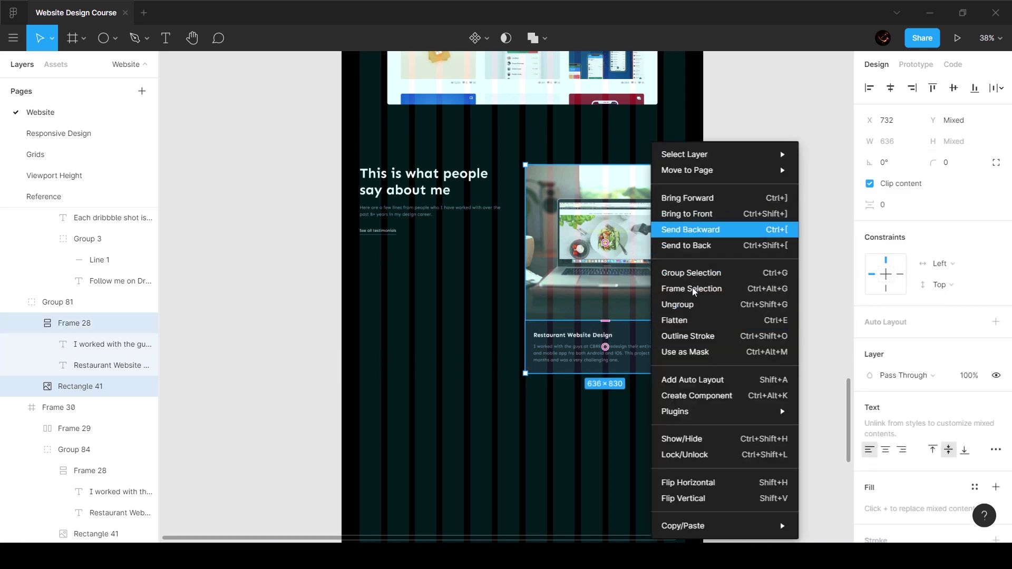
left_click(706, 384)
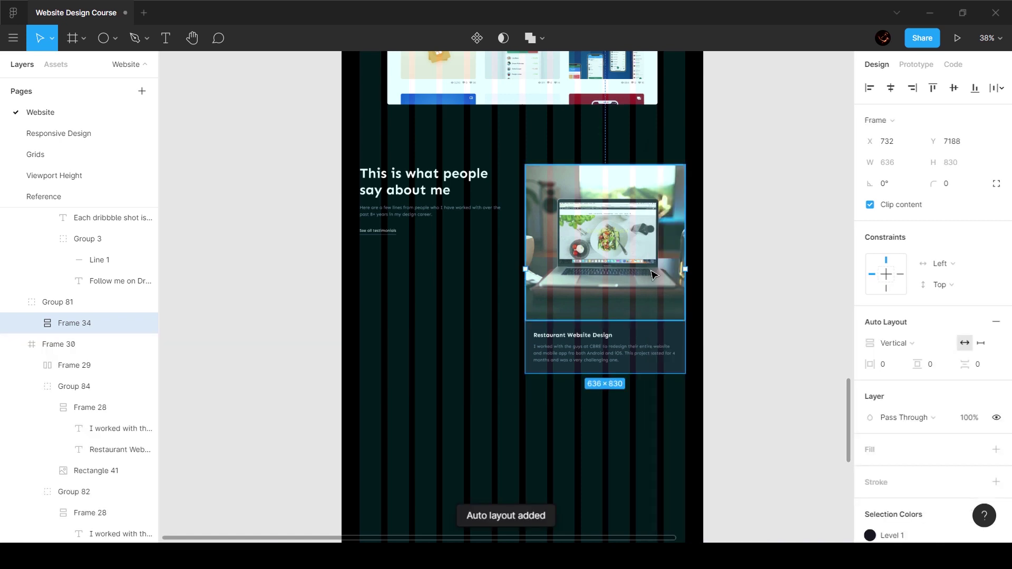
left_click(606, 242)
left_click(960, 141)
key("Return")
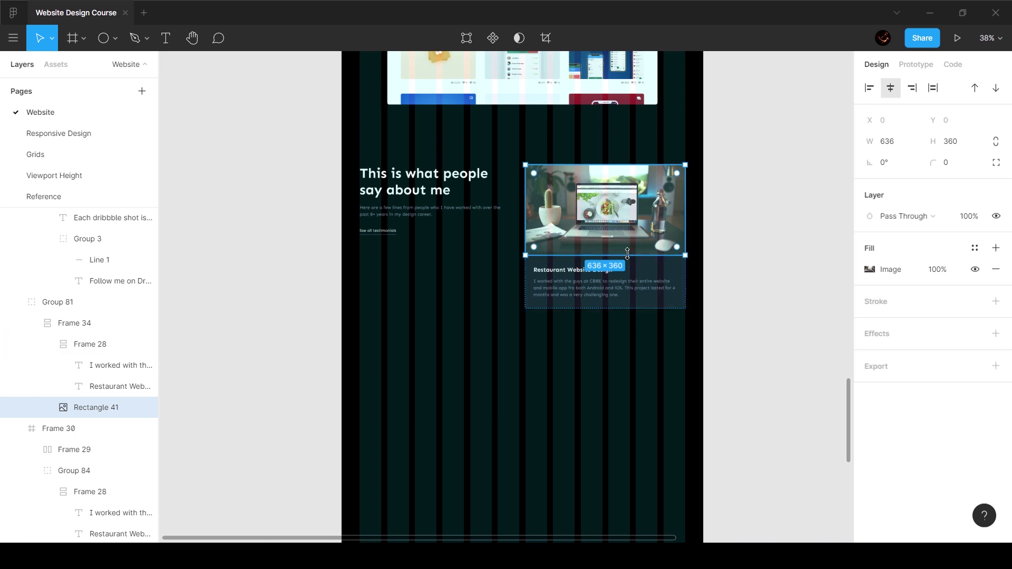
- Remove the fill from the card's text frame and give it an inside stroke of 1 in the Level 1 color style
left_click(628, 294)
key("shift+0")
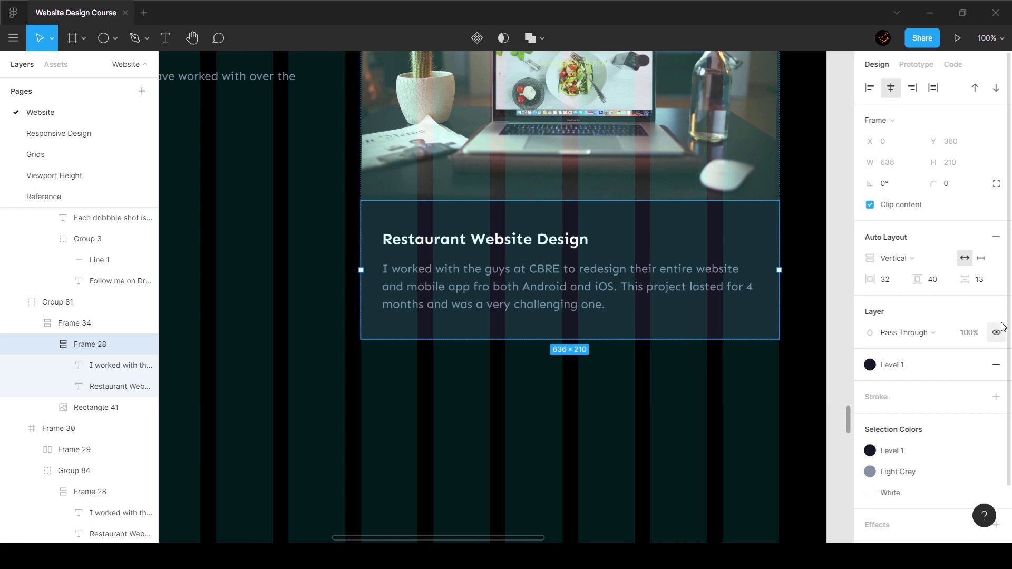
left_click(996, 364)
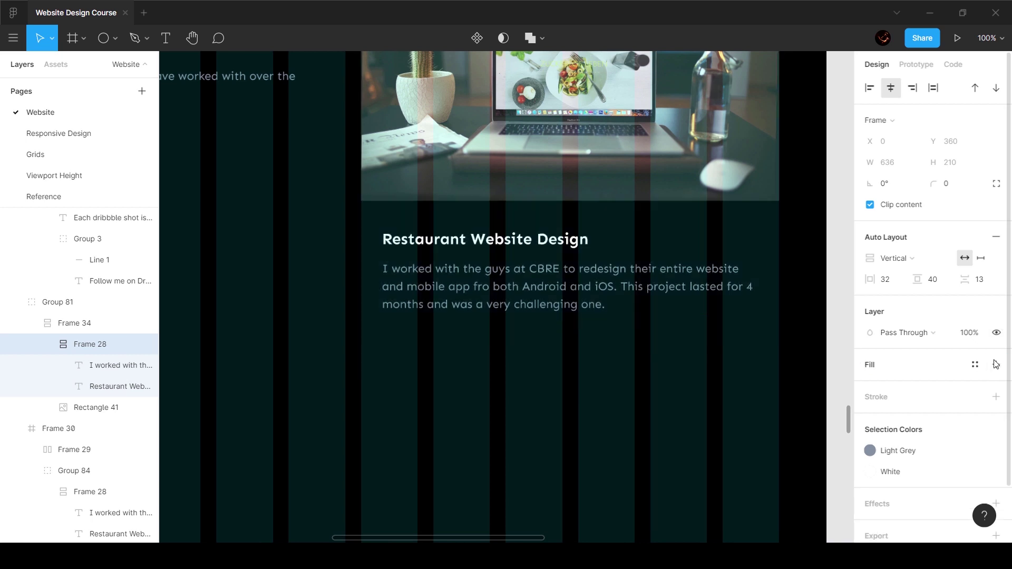
left_click(975, 396)
left_click(901, 448)
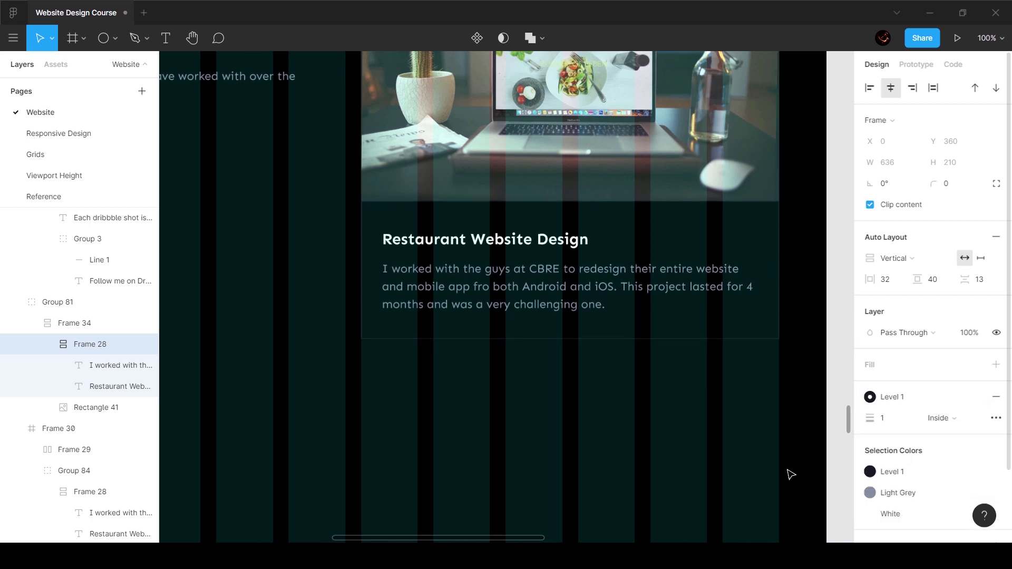
left_click(751, 444)
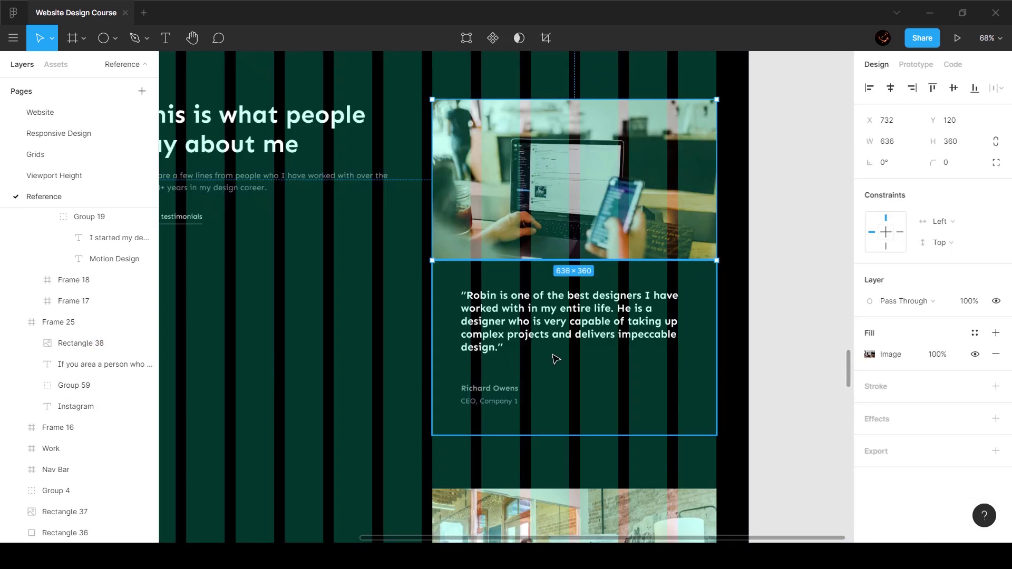
- Check the quote's padding in the Reference page's card and set the horizontal padding of the website card's text frame to 64
left_click(506, 324)
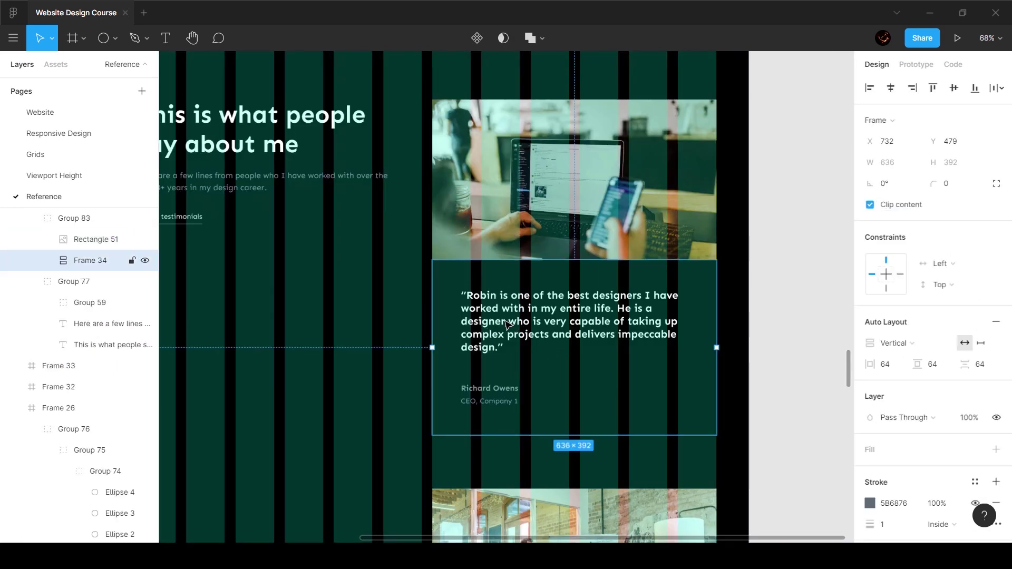
double_click(462, 323)
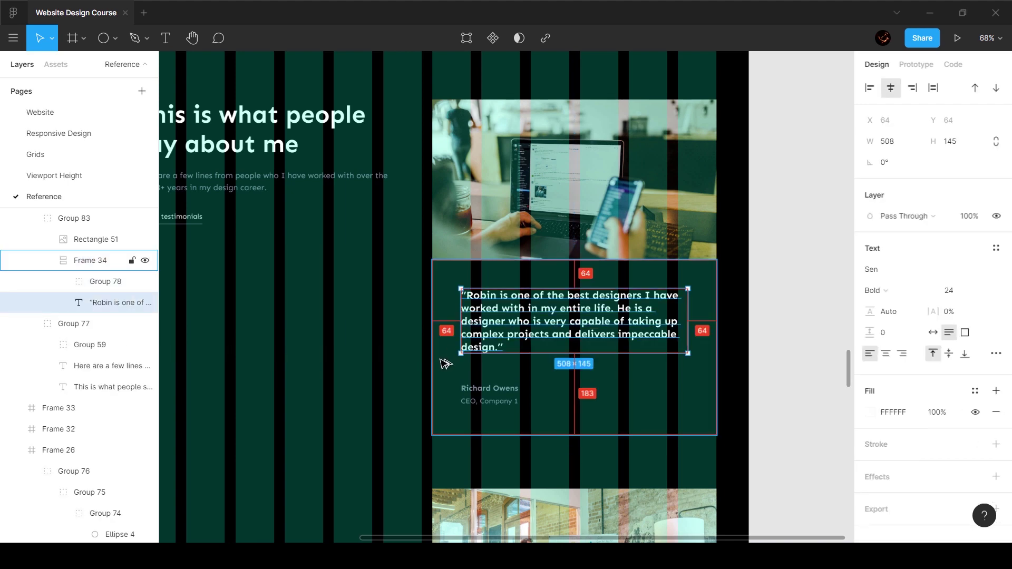
left_click(40, 112)
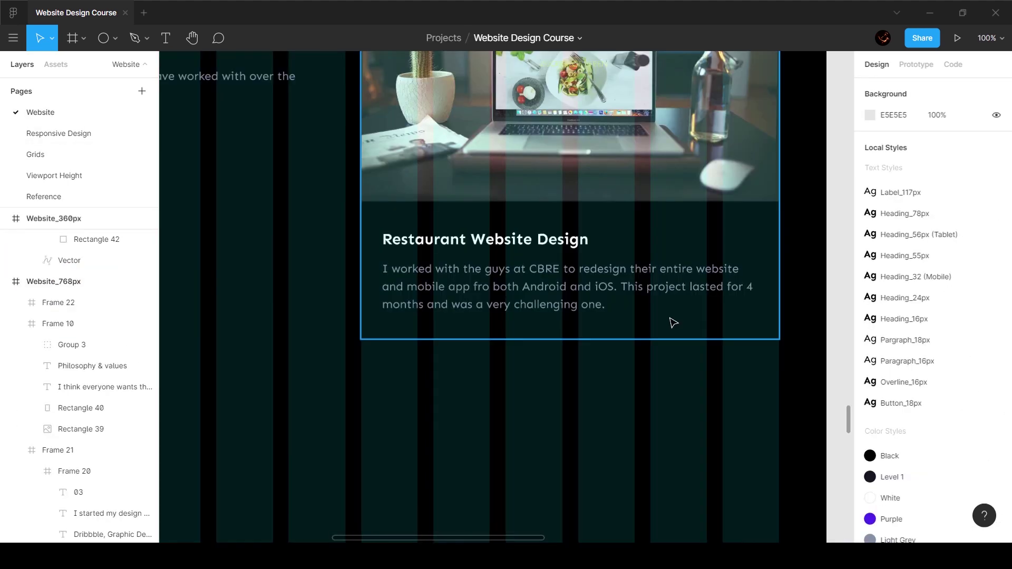
double_click(469, 242)
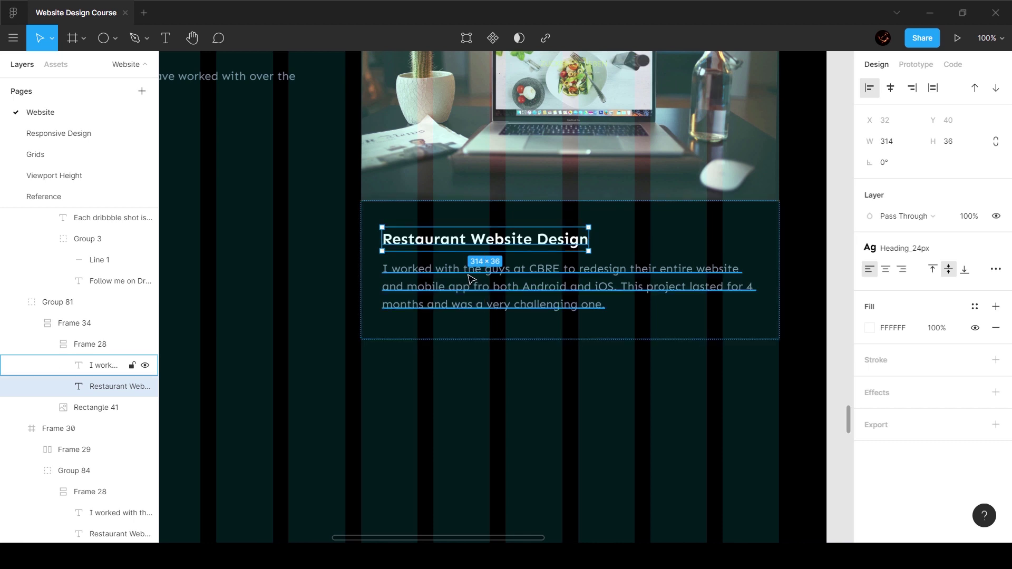
left_click(669, 232)
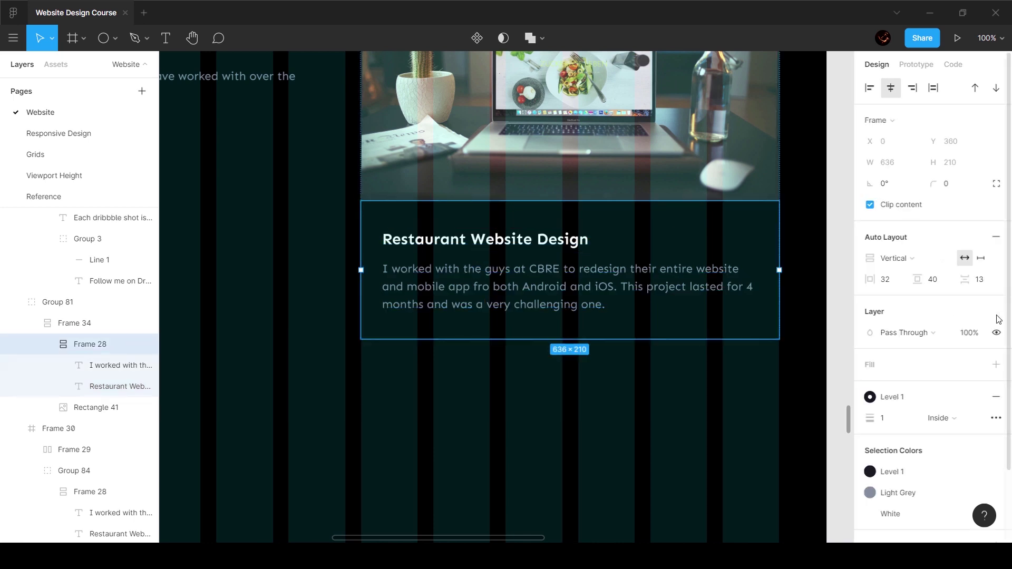
left_click(890, 281)
type("64")
key("Return")
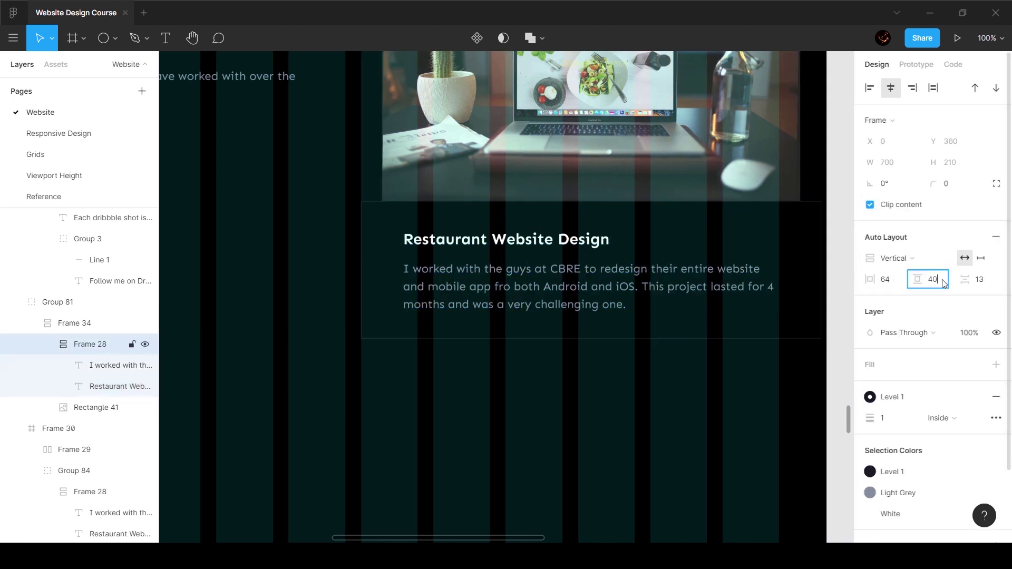
- Set the vertical padding of the testimonial card's text frame to 64
left_click(943, 282)
type("64")
key("Return")
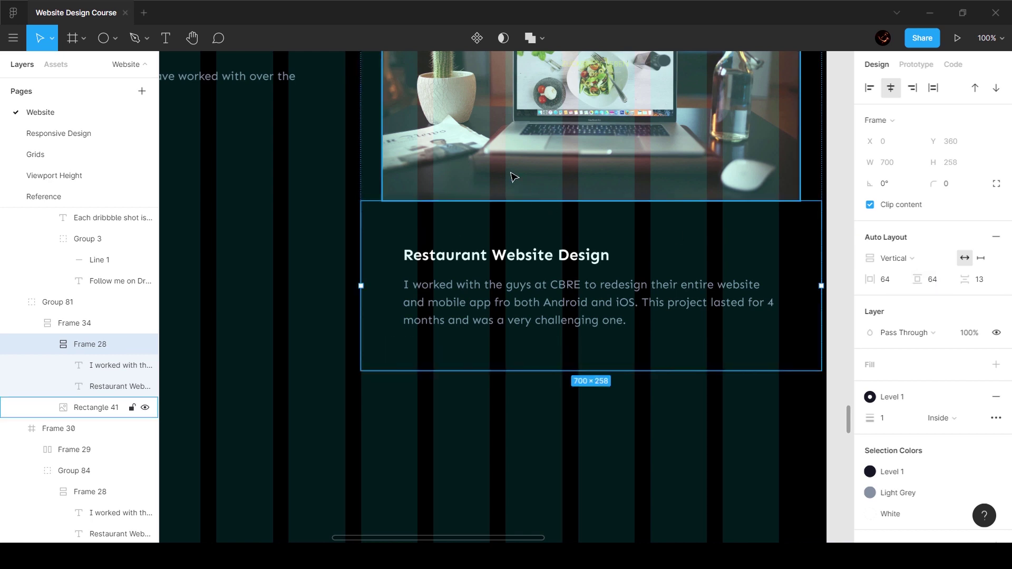
scroll(523, 186, "up", 2)
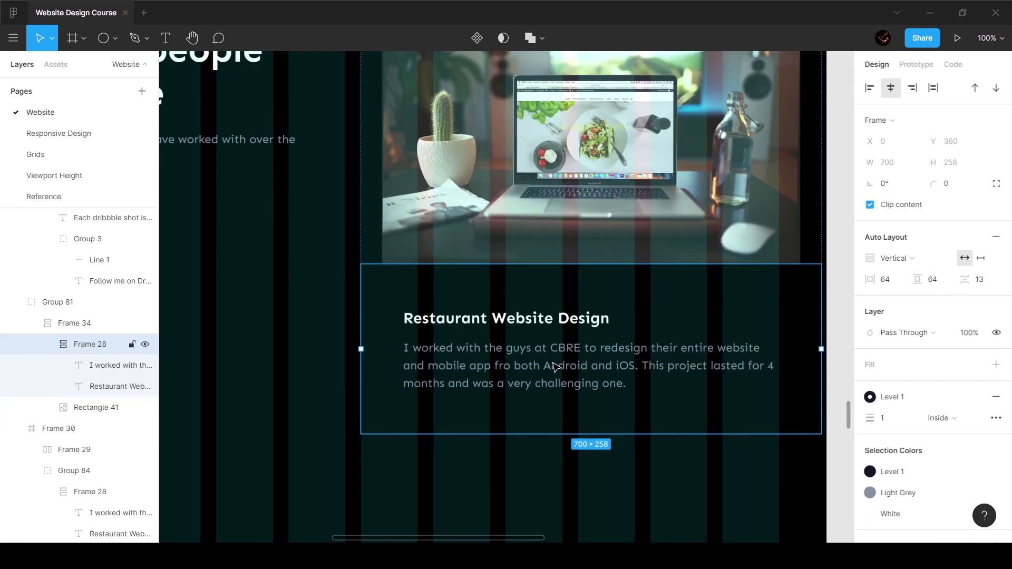
- Resize the card's description text to a width of 508 so the card's edge lines up with the layout grid column
left_click(556, 364)
left_click_drag(776, 358, 734, 357)
scroll(817, 287, "up", 10)
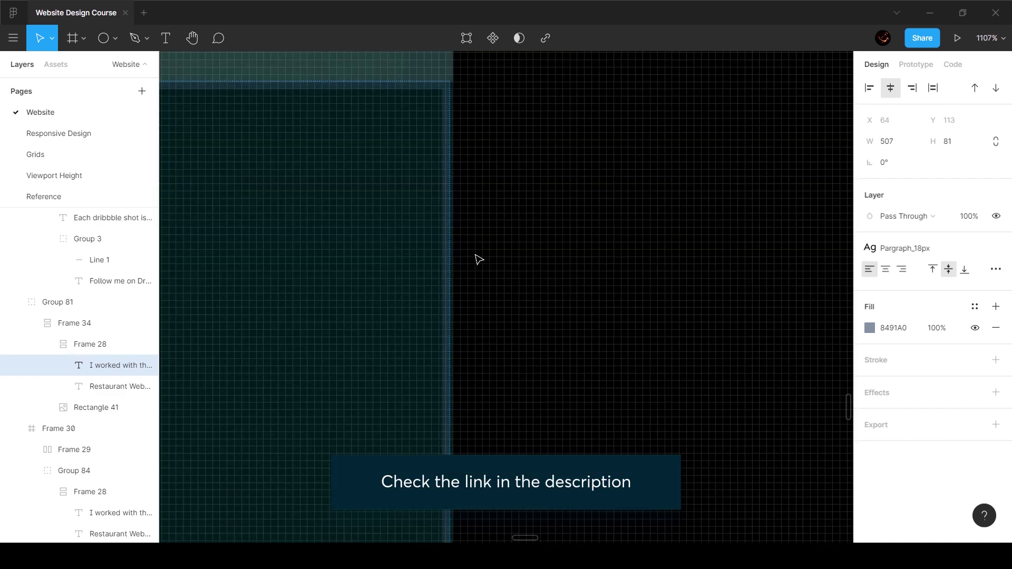
scroll(464, 144, "up", 3)
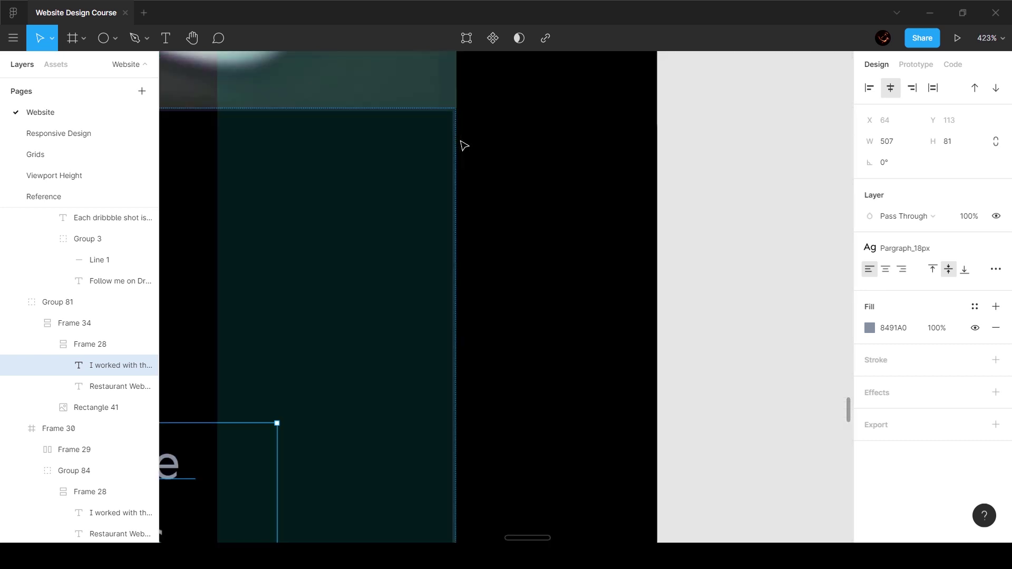
scroll(350, 368, "up", 5)
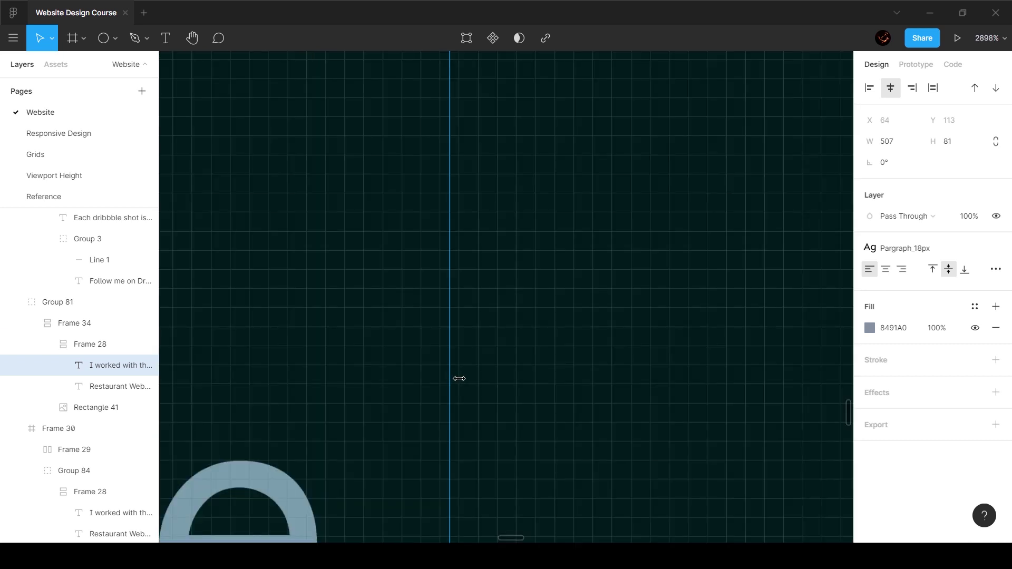
left_click_drag(469, 377, 487, 377)
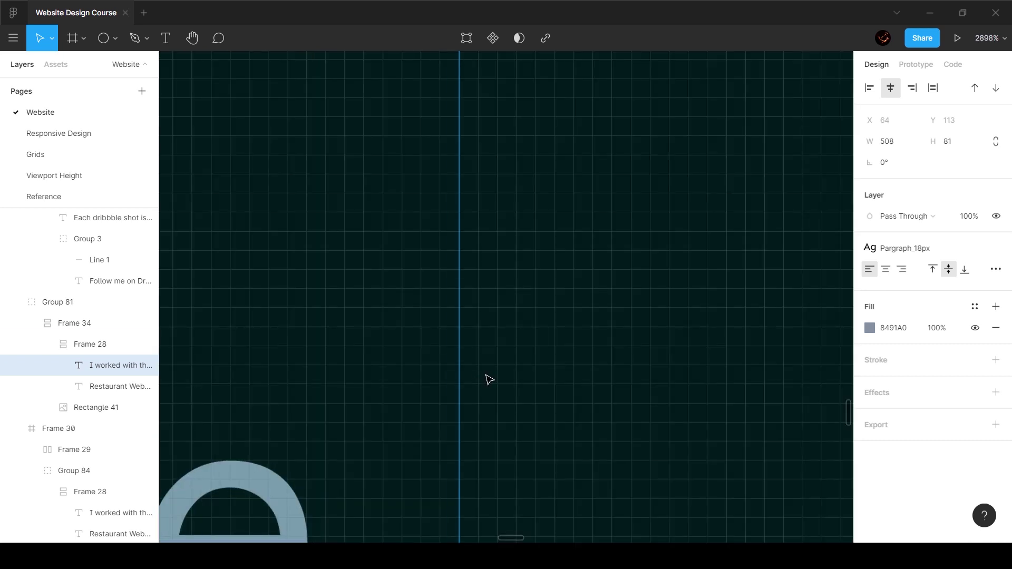
scroll(488, 377, "down", 5)
scroll(717, 300, "down", 5)
key("Escape")
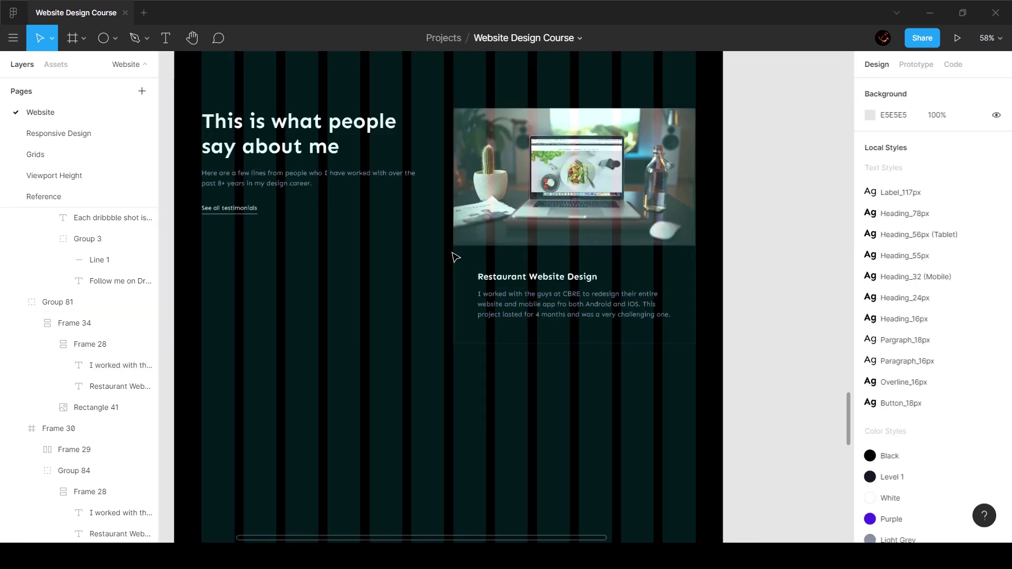
- Copy the quote from the Reference page's testimonial card and replace the website card's "Restaurant Website Design" title with it
scroll(458, 263, "up", 5)
scroll(595, 271, "down", 3)
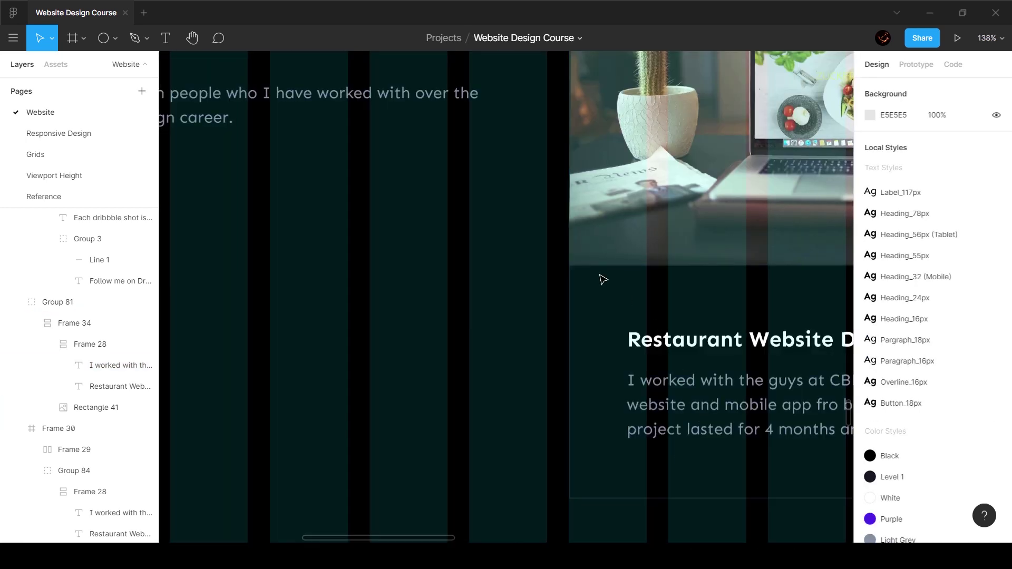
scroll(601, 280, "down", 5)
scroll(601, 280, "right", 2)
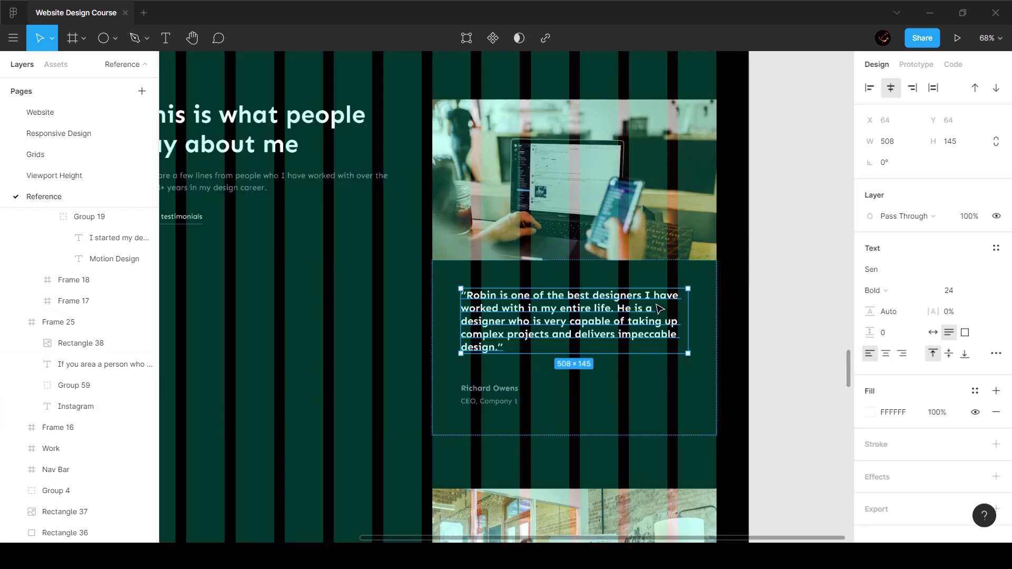
double_click(483, 325)
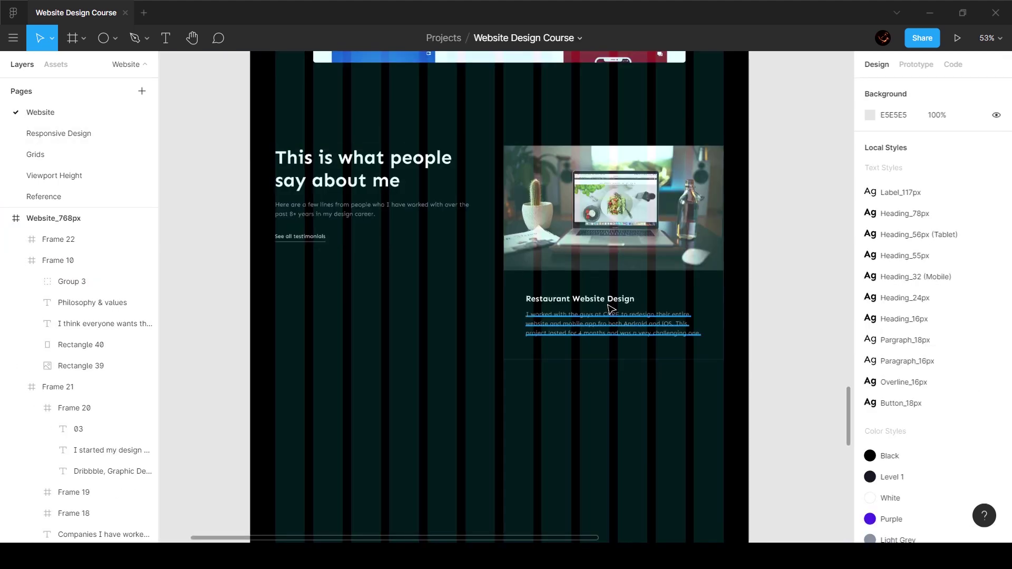
left_click(602, 301)
key("ctrl+shift+r")
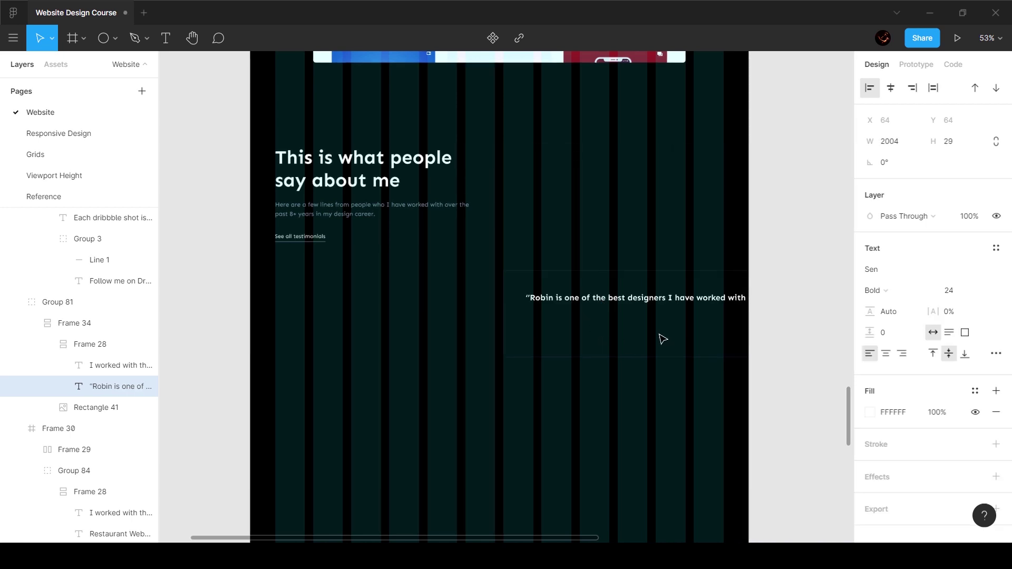
- Apply the Heading_24px text style to the quote in the website card
left_click(995, 248)
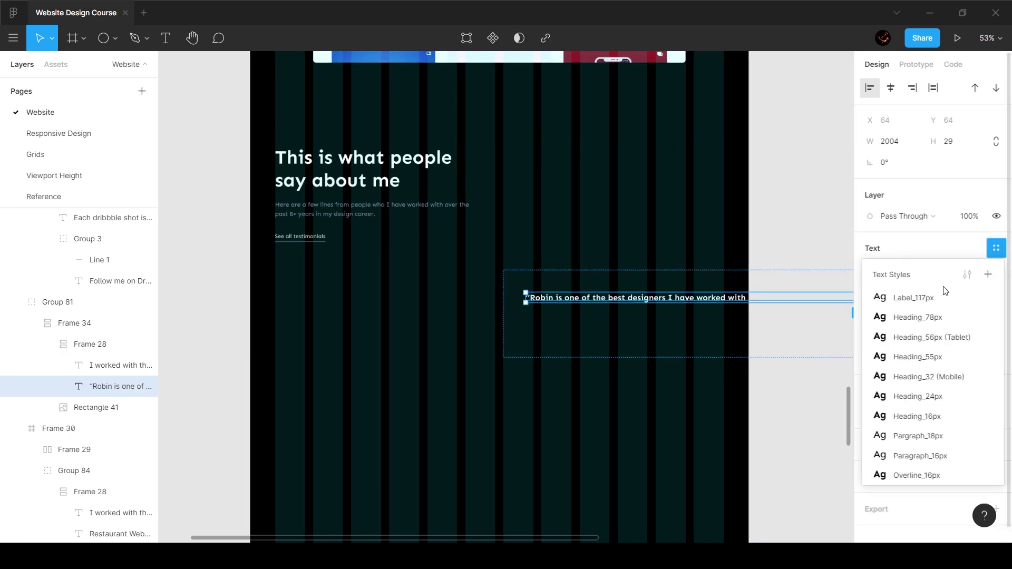
left_click(996, 248)
left_click(996, 249)
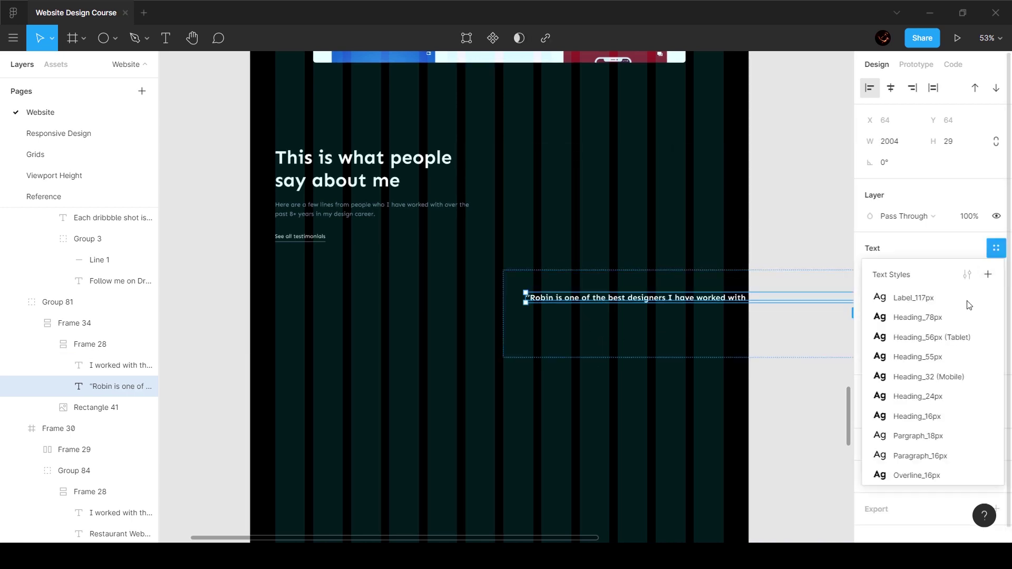
left_click(954, 402)
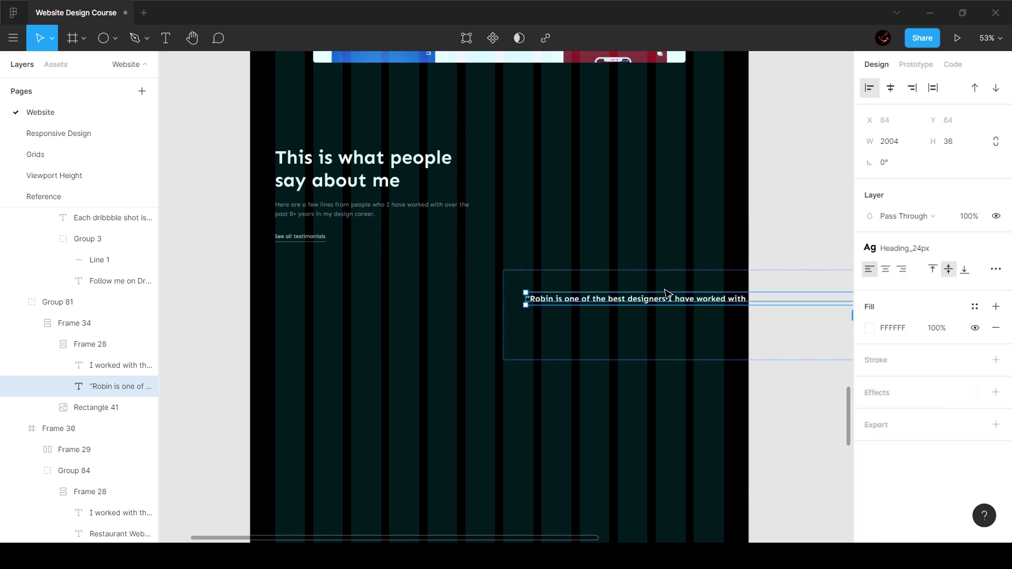
- Narrow the quote's text box so it wraps inside the card and set its width to 508 to match the description
scroll(768, 303, "down", 5)
scroll(752, 298, "right", 1)
scroll(753, 298, "right", 3)
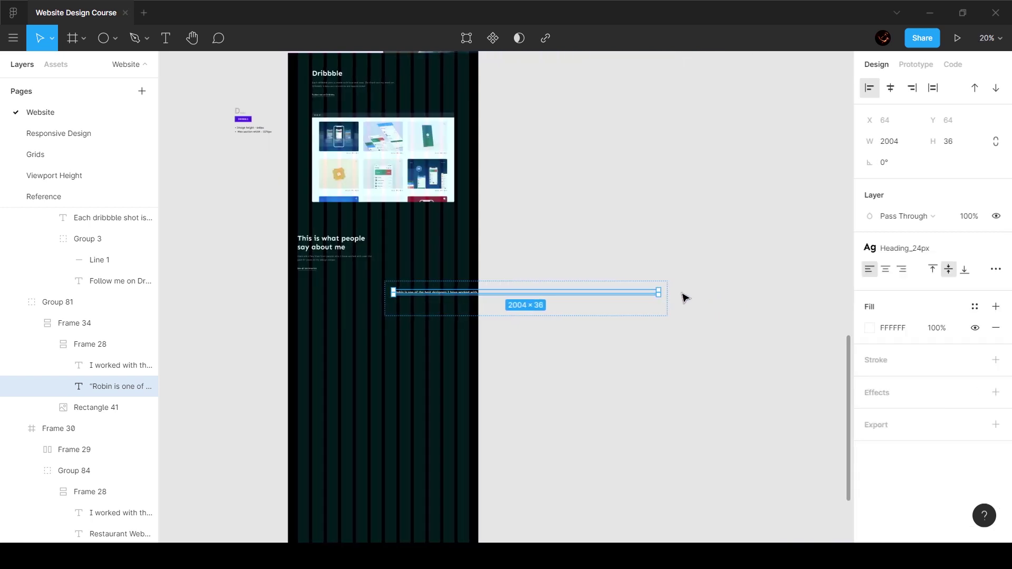
left_click_drag(650, 294, 464, 295)
scroll(412, 307, "up", 10)
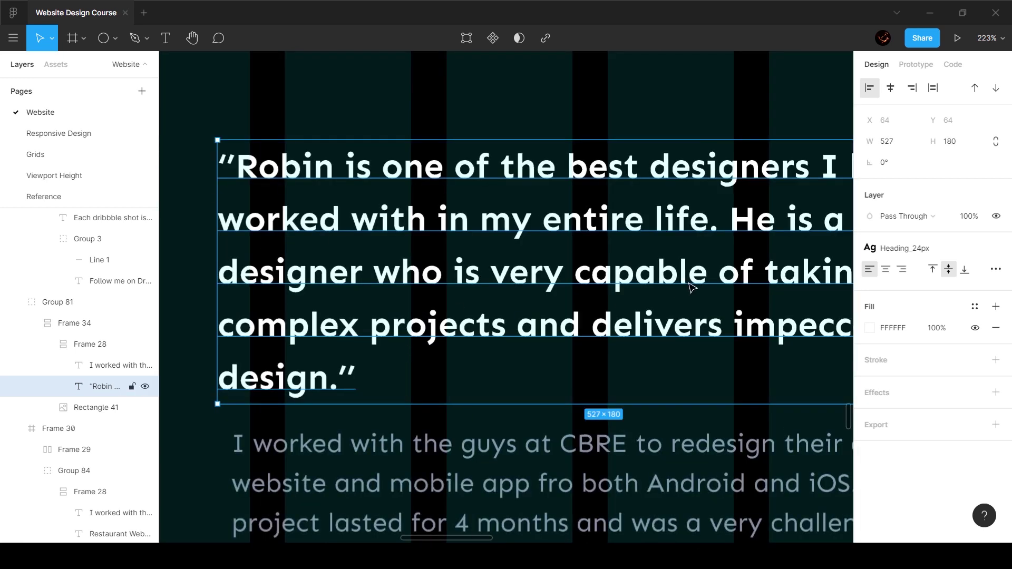
scroll(689, 286, "down", 4)
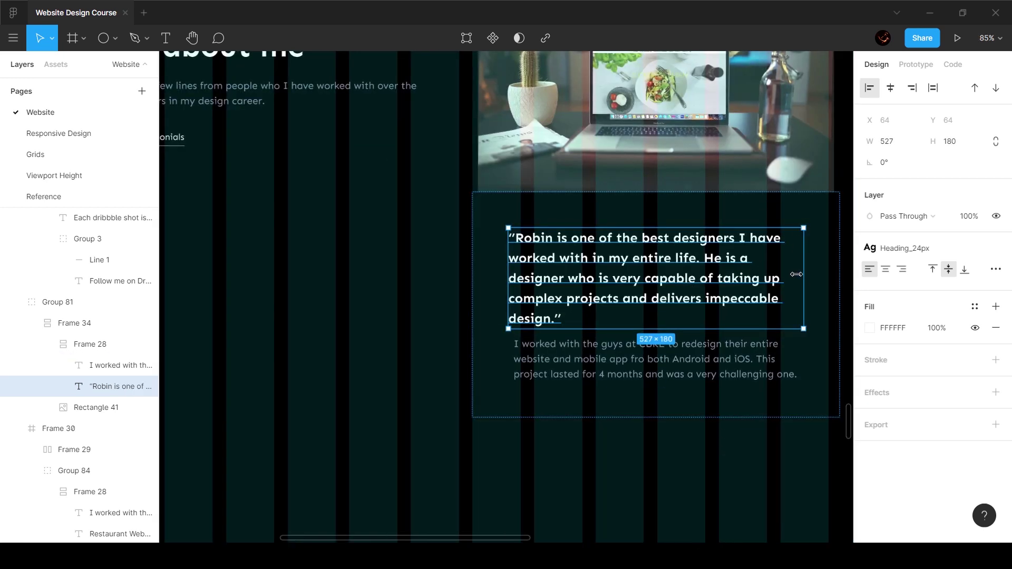
left_click_drag(796, 274, 791, 275)
left_click(770, 358)
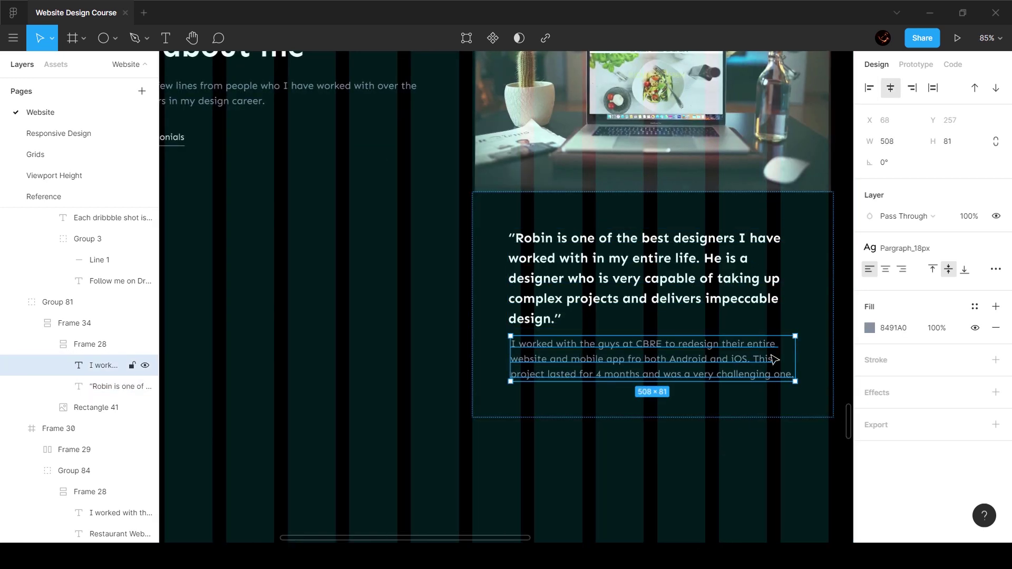
key("Tab")
left_click(906, 149)
key("Return")
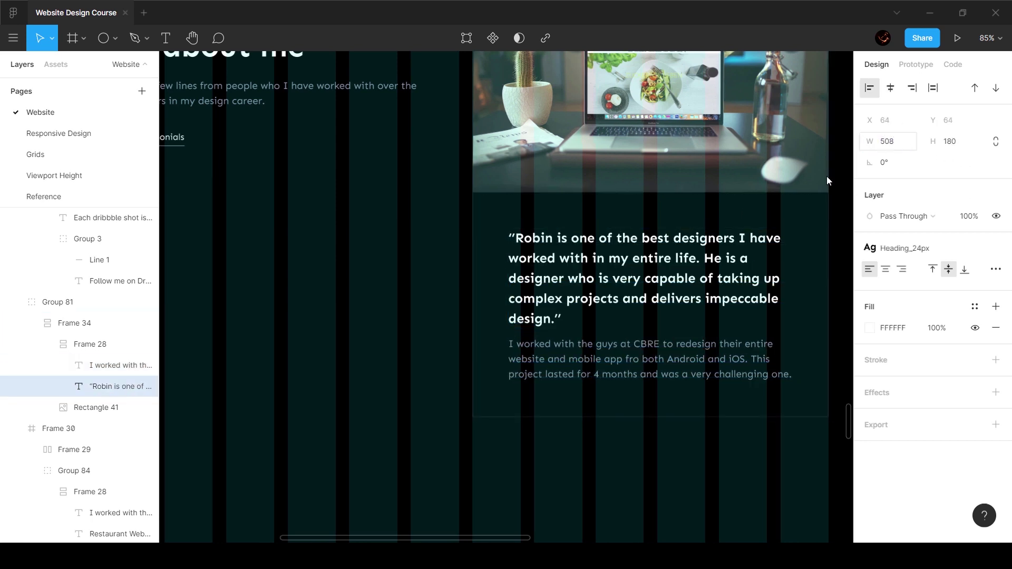
left_click(357, 216)
- Check the gap below the quote in the Reference page's card and set the website text frame's item spacing to 64
left_click(560, 358)
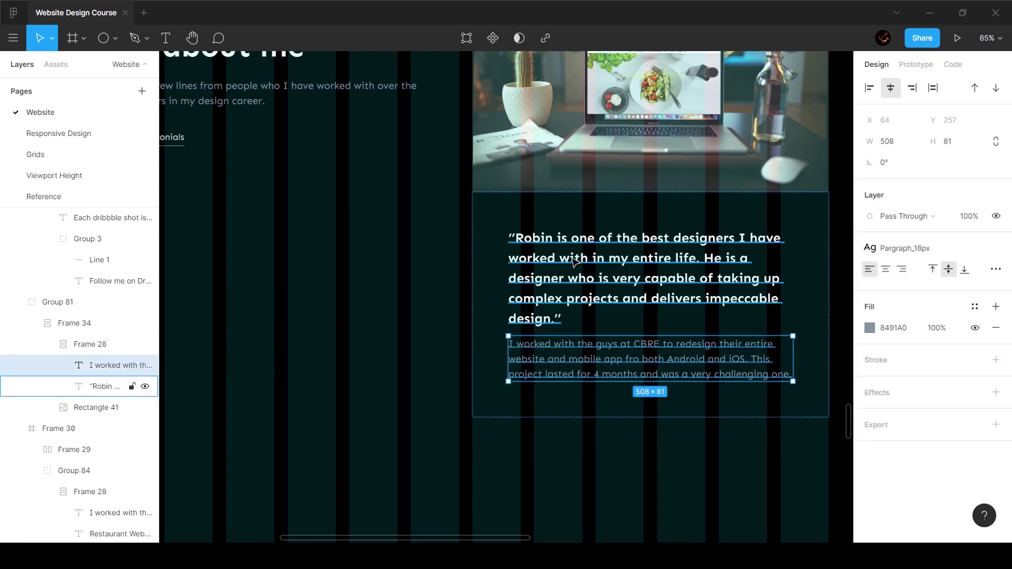
left_click(48, 196)
key("alt")
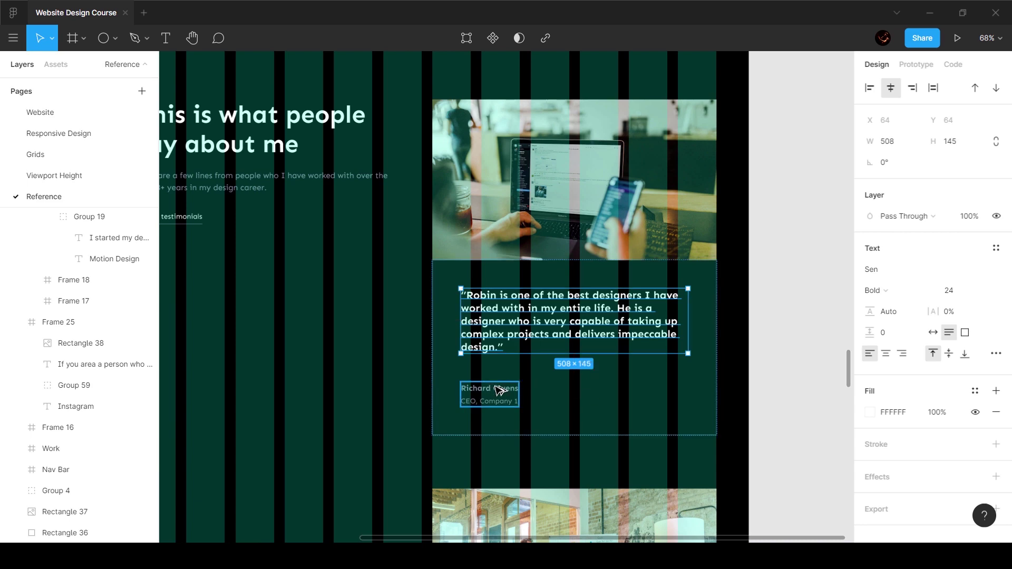
left_click(68, 112)
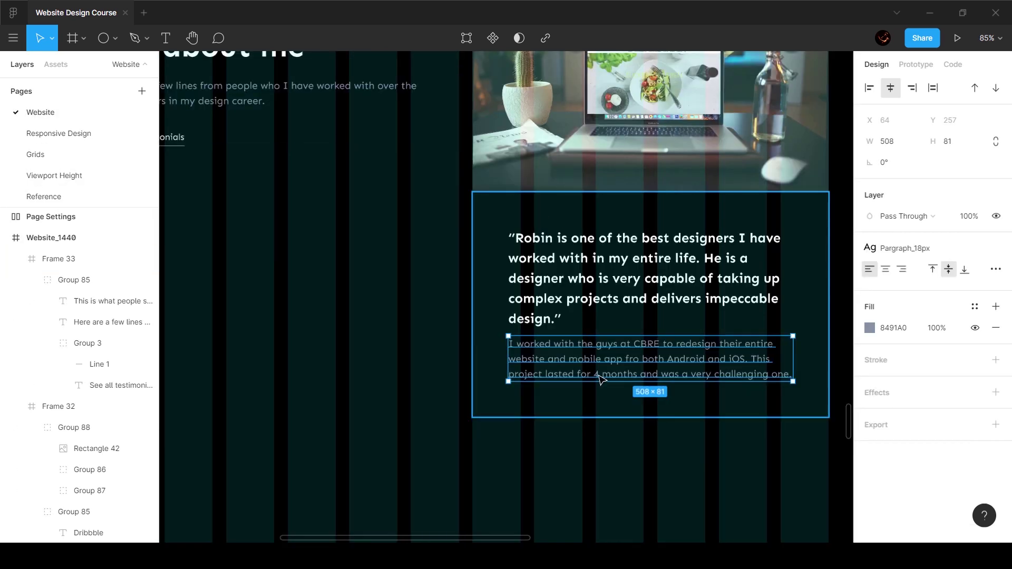
left_click(490, 273)
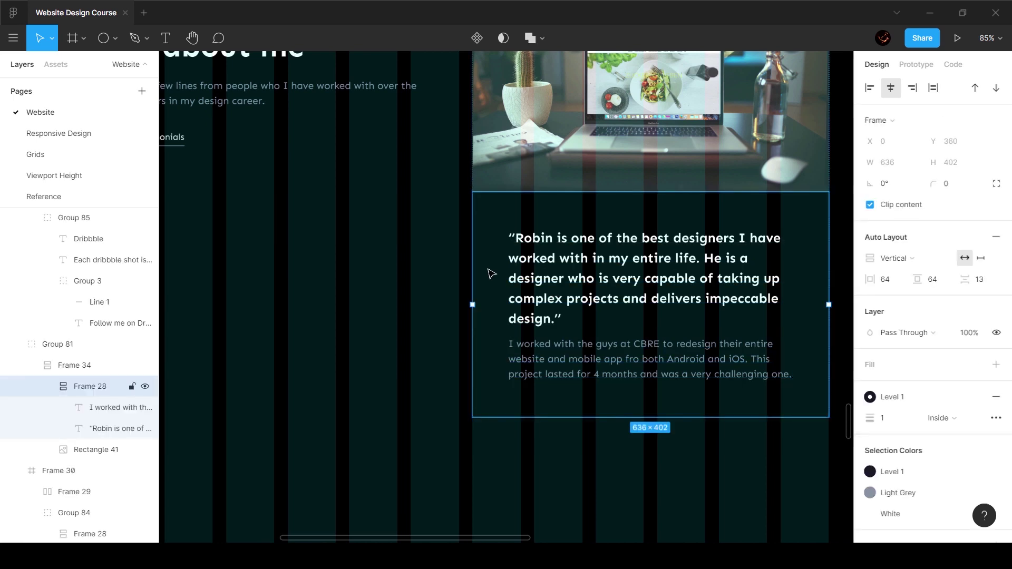
left_click(433, 315)
left_click(533, 148, "ctrl")
left_click(510, 279)
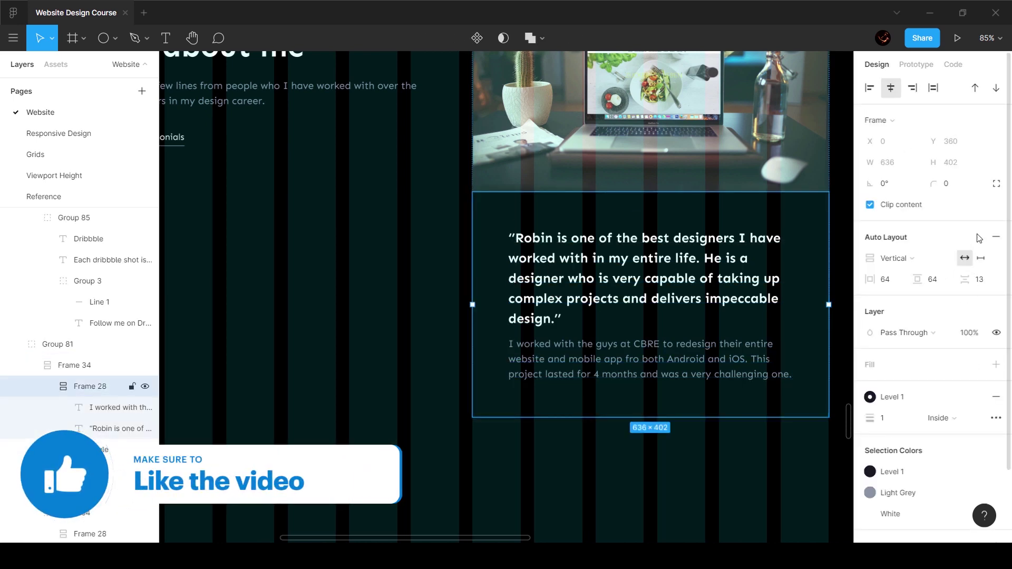
left_click(984, 283)
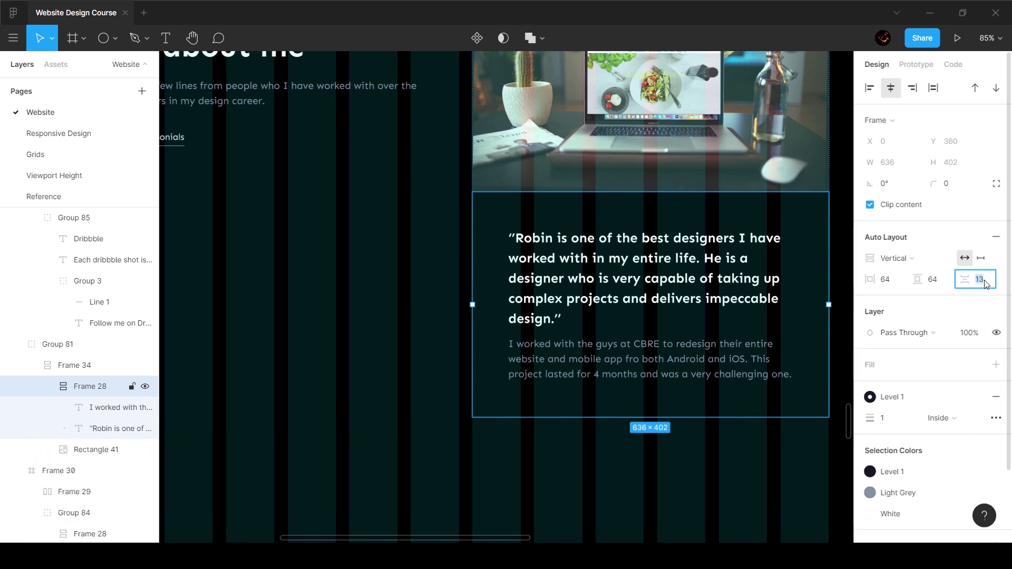
type("64")
key("Return")
- Replace the card's description text with the reviewer's full name from the Reference page's card
left_click(559, 291)
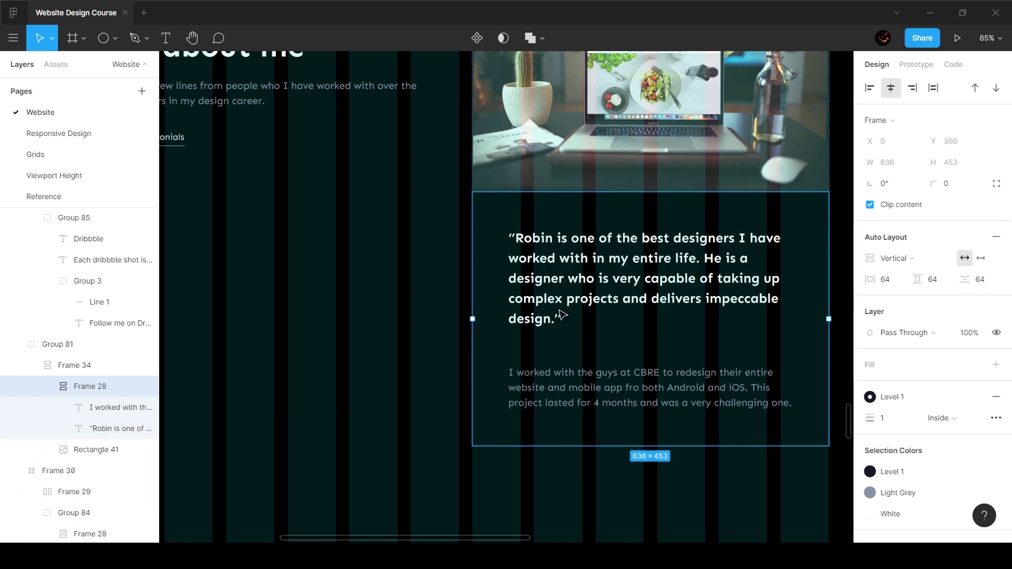
double_click(554, 388)
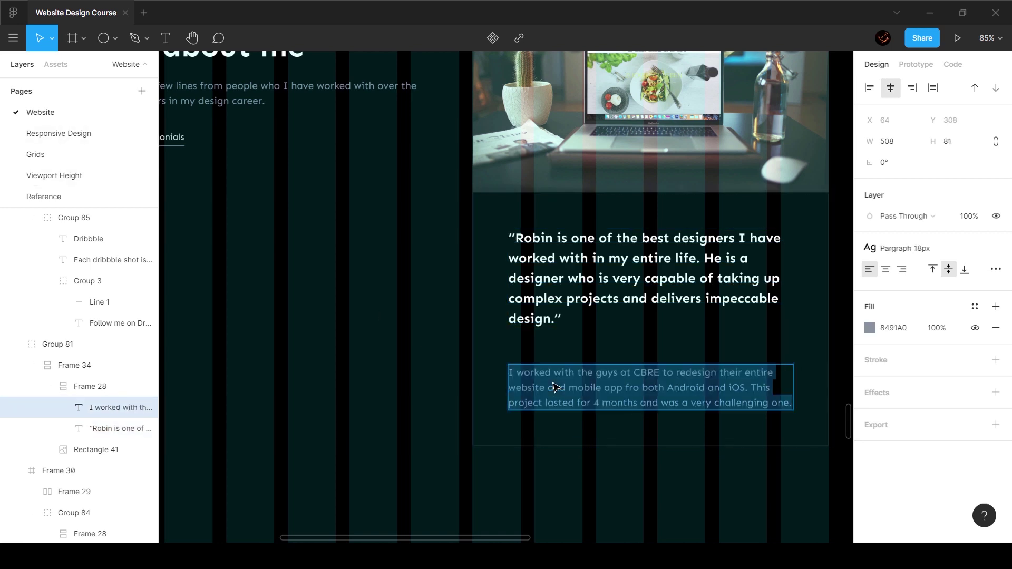
left_click(79, 198)
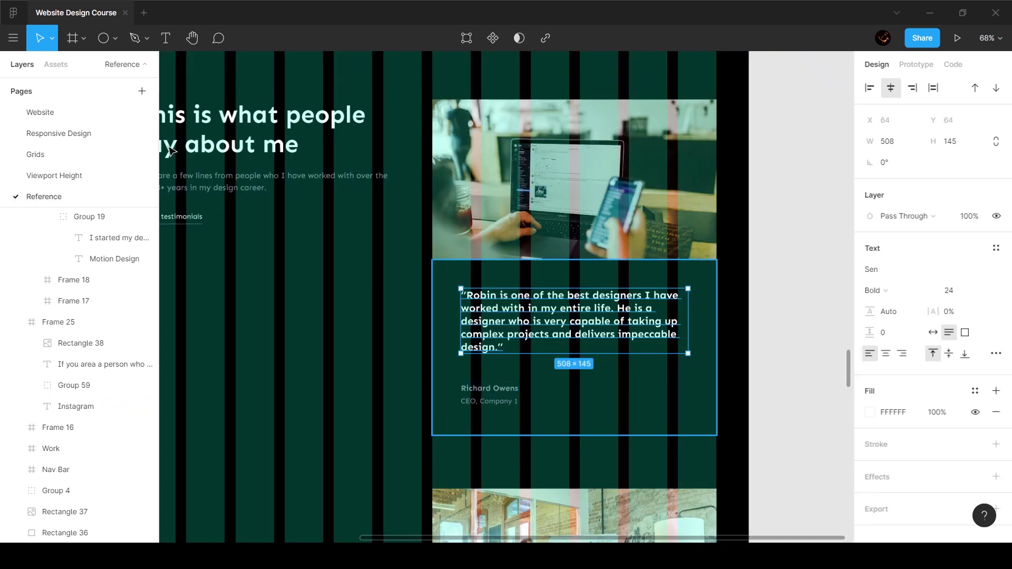
left_click(71, 113)
type("RIch")
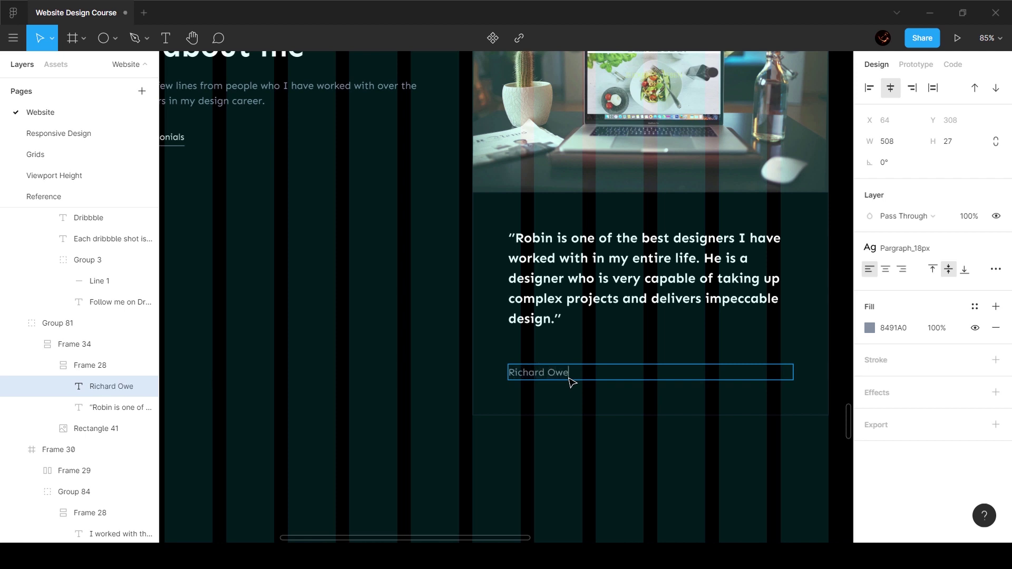
key("Escape")
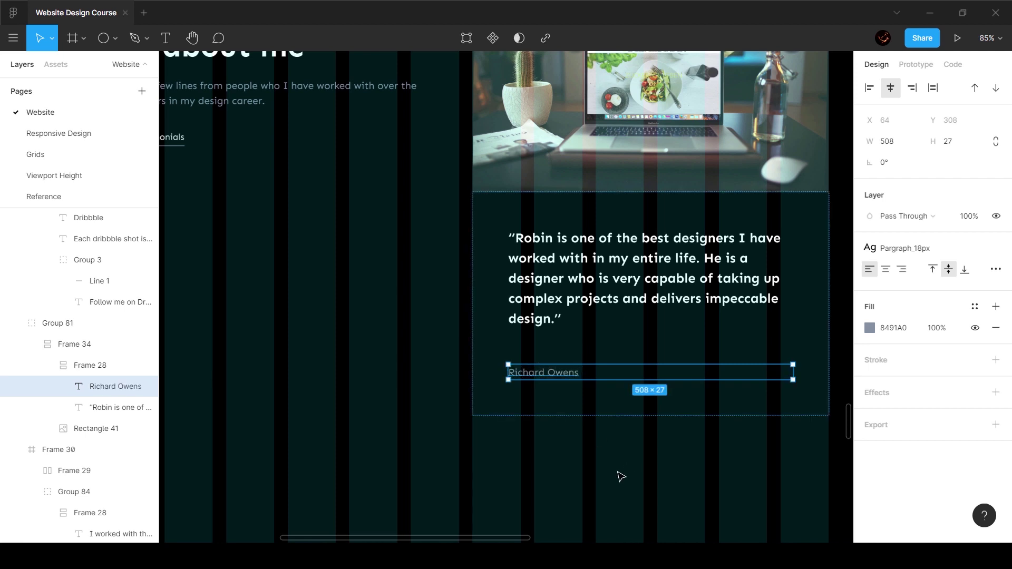
left_click(975, 306)
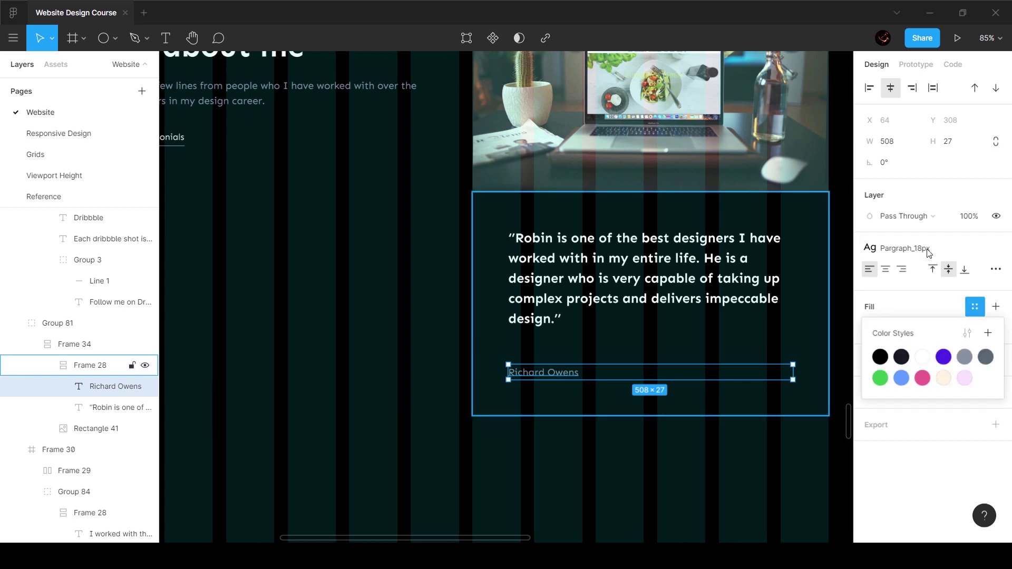
left_click(906, 248)
left_click(944, 400)
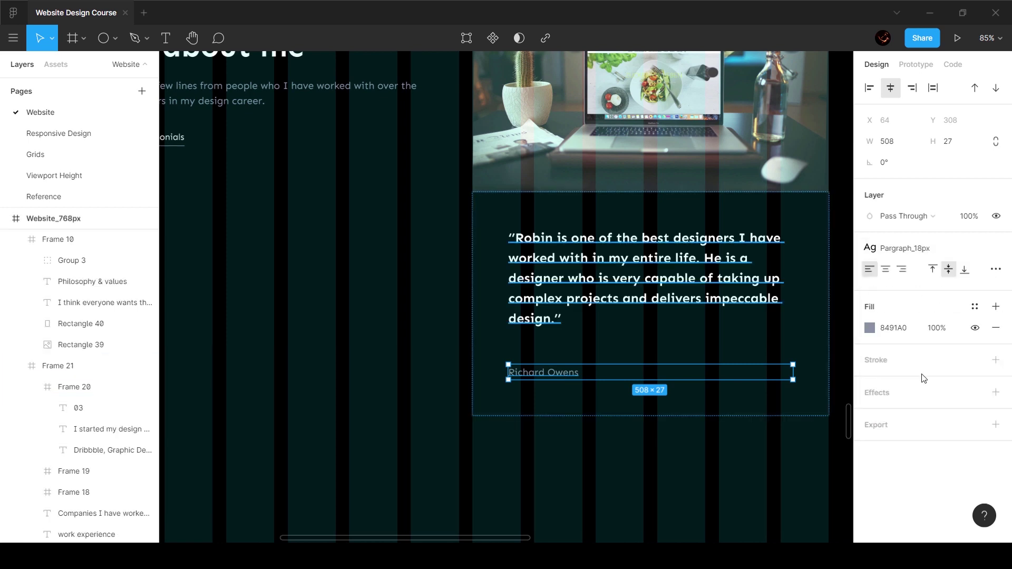
- Detach the Pargraph_18px text style from the reviewer's name and make the text bold
left_click(949, 252)
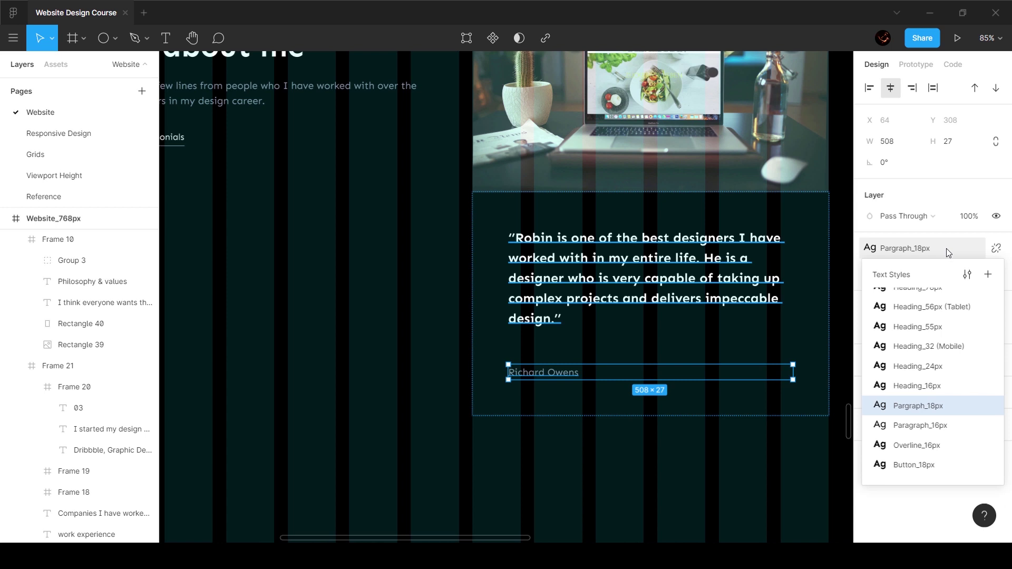
left_click(994, 249)
left_click(905, 293)
left_click(902, 306)
- Save the reviewer name's formatting as text style Heading_18px and place it between Heading_24px and Heading_16px in the style list
left_click(996, 248)
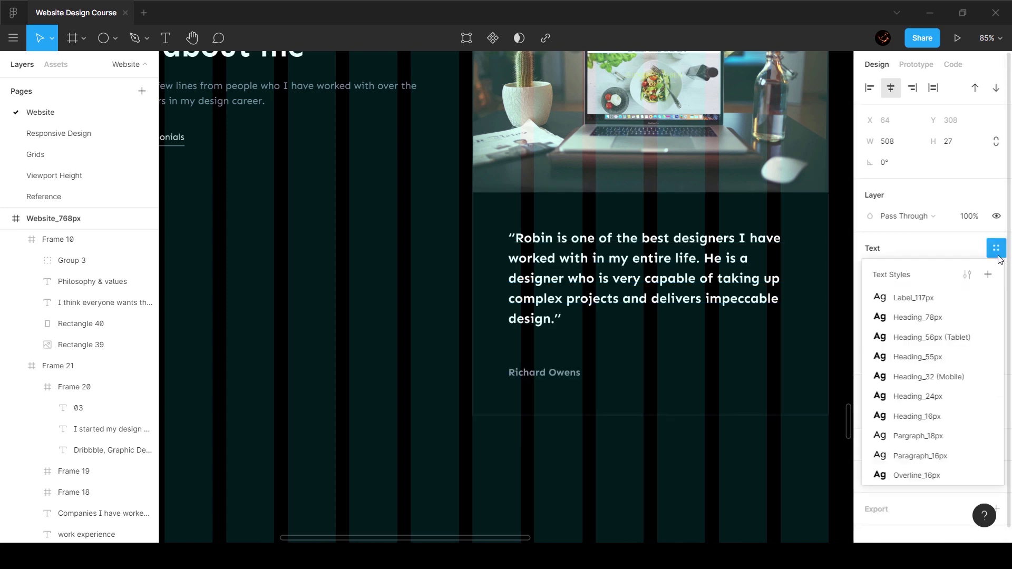
left_click(987, 275)
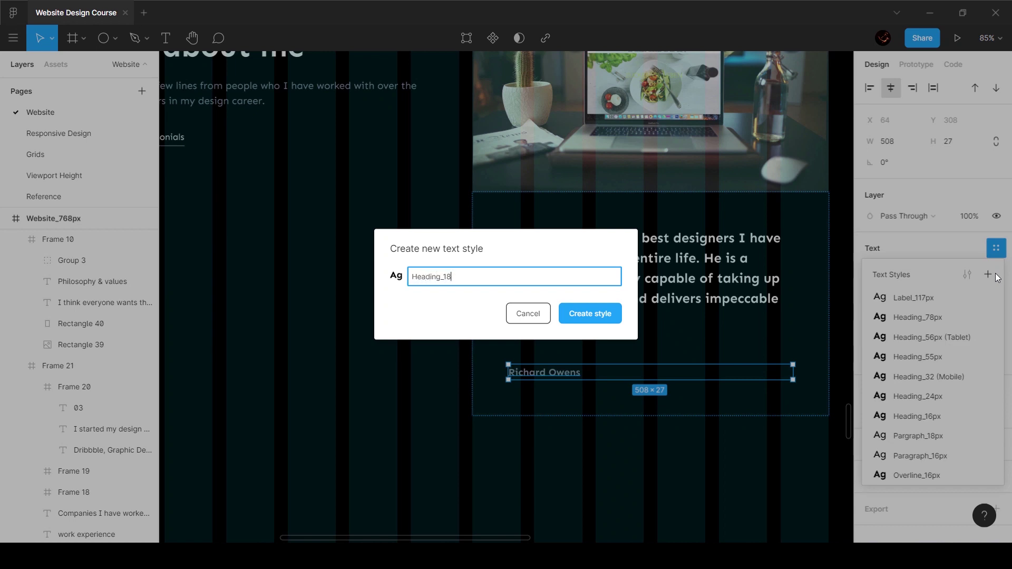
key("Return")
left_click(384, 296)
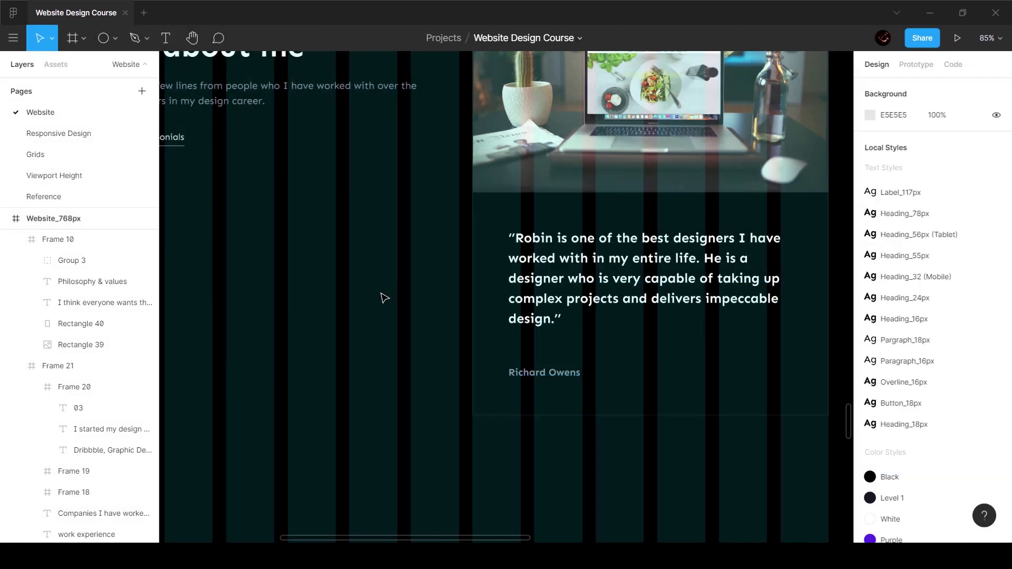
left_click_drag(906, 428, 921, 316)
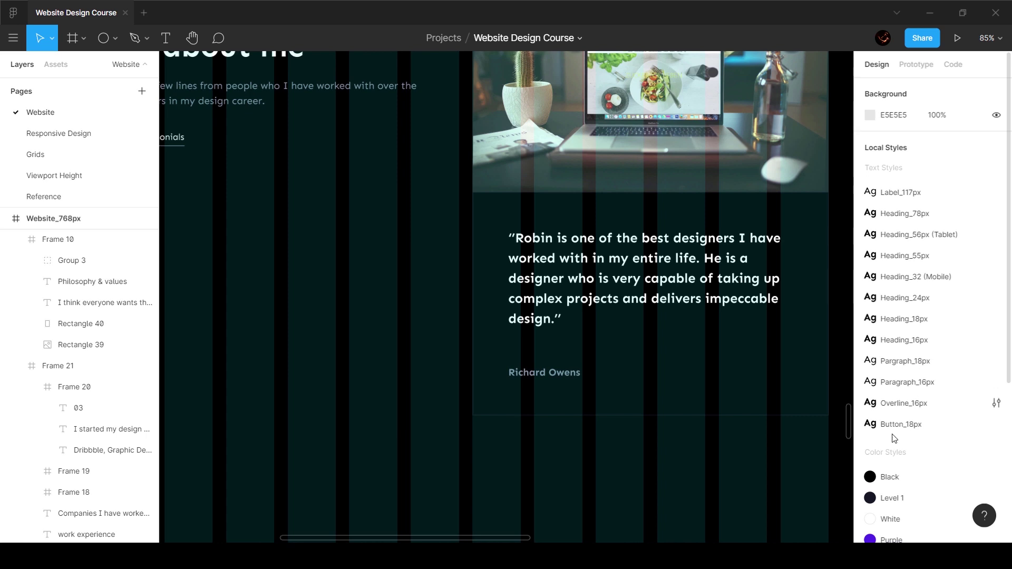
- Duplicate the reviewer's name below itself, change the copy to "CEO, Company 1" and apply the Pargraph_18px text style
left_click(569, 378, "ctrl")
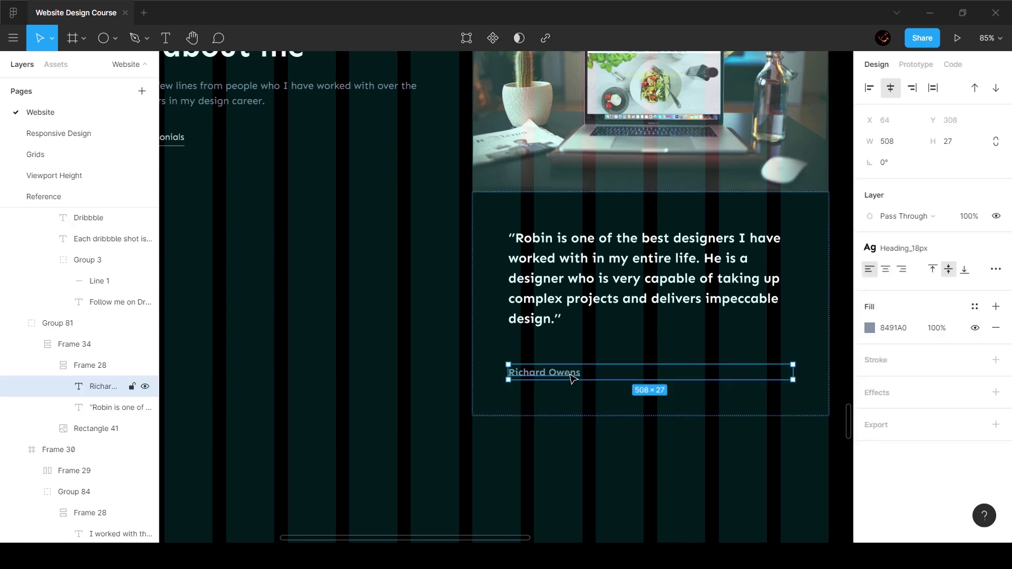
key("ctrl+c")
key("ctrl+v")
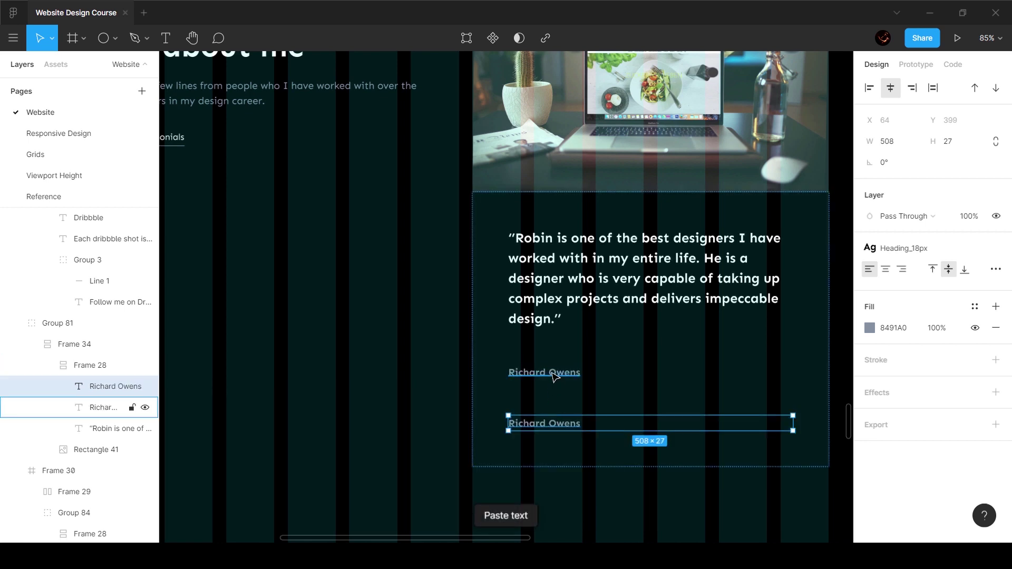
left_click(675, 360)
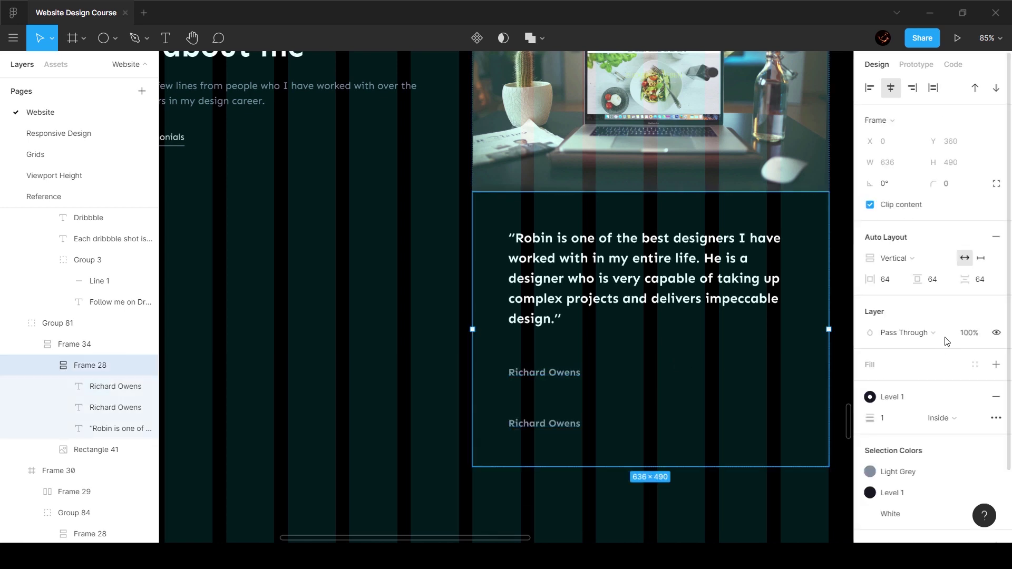
left_click(550, 424, "ctrl")
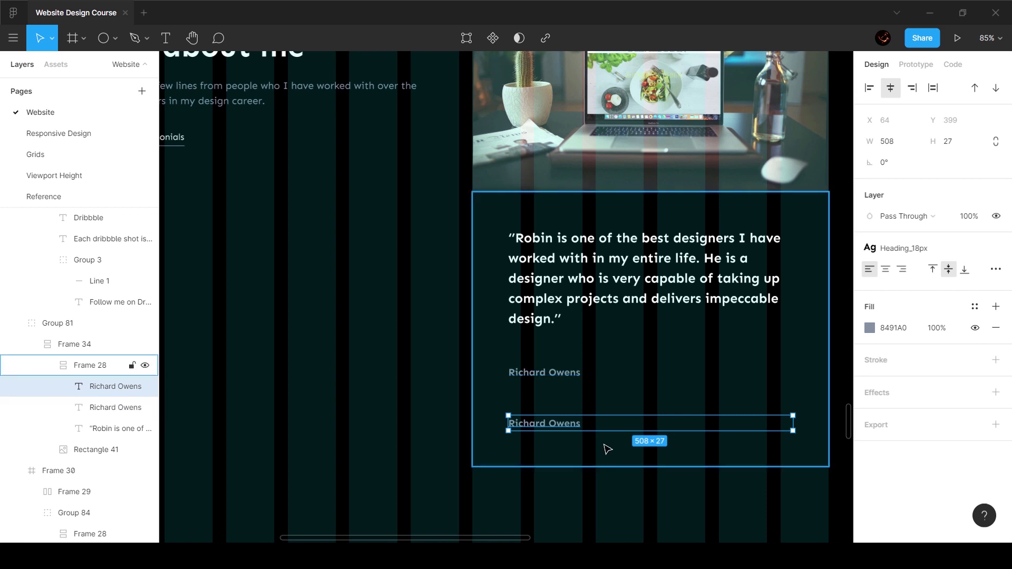
double_click(565, 426)
type("CEO, Company 1")
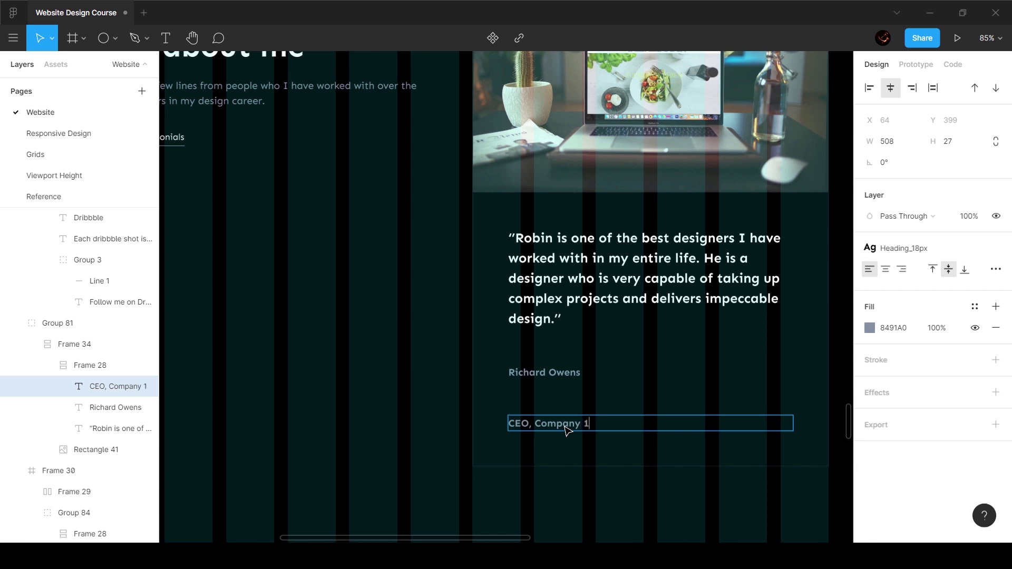
key("Escape")
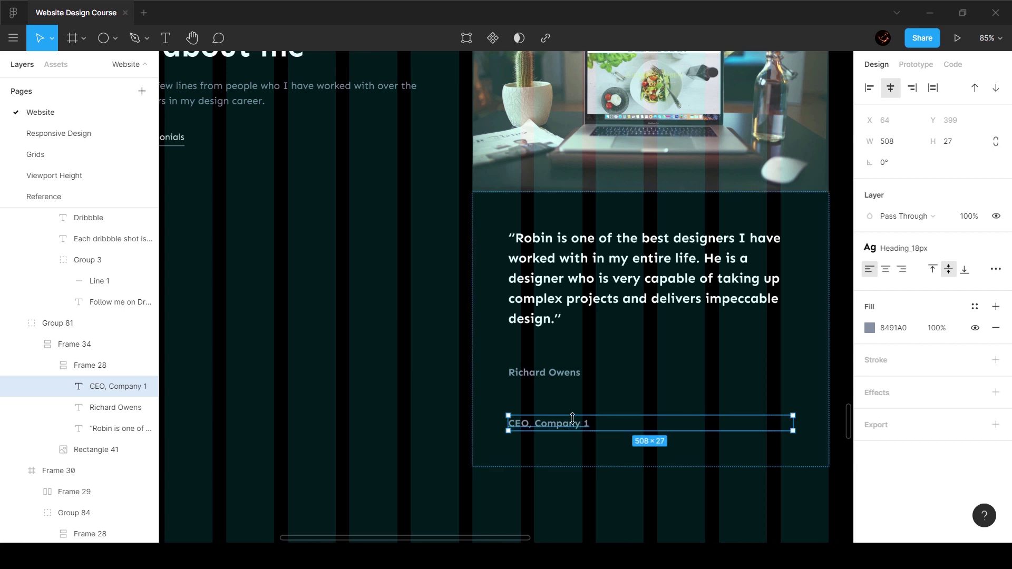
left_click(931, 255)
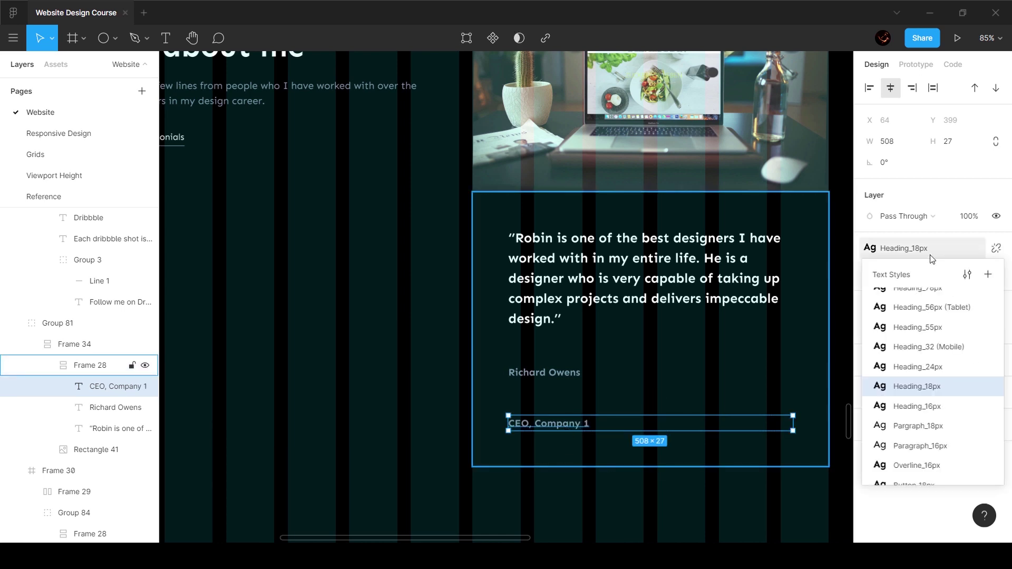
left_click(933, 427)
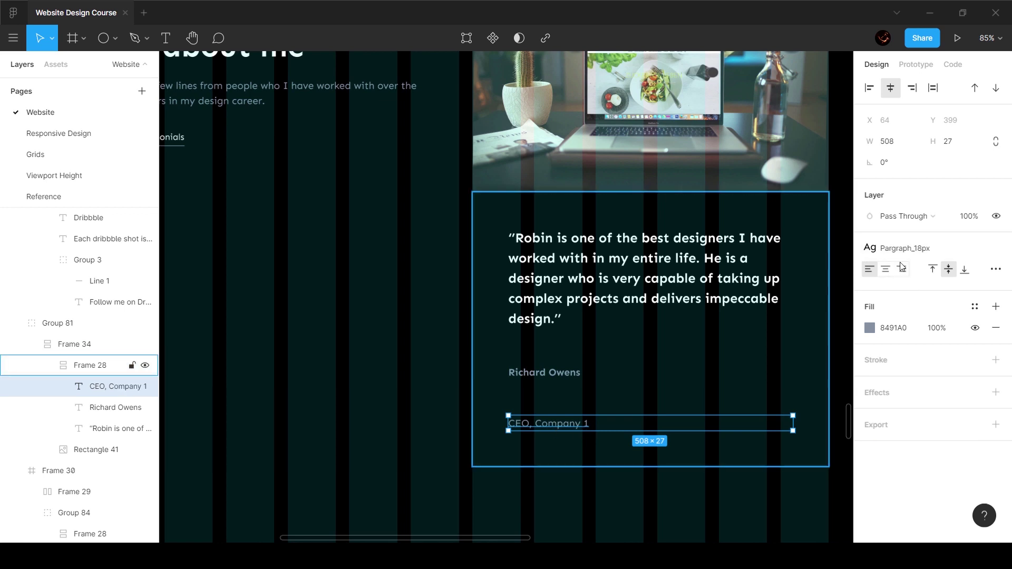
- Group the reviewer's name and job title and set the spacing between them to 4
left_click(563, 378, "shift")
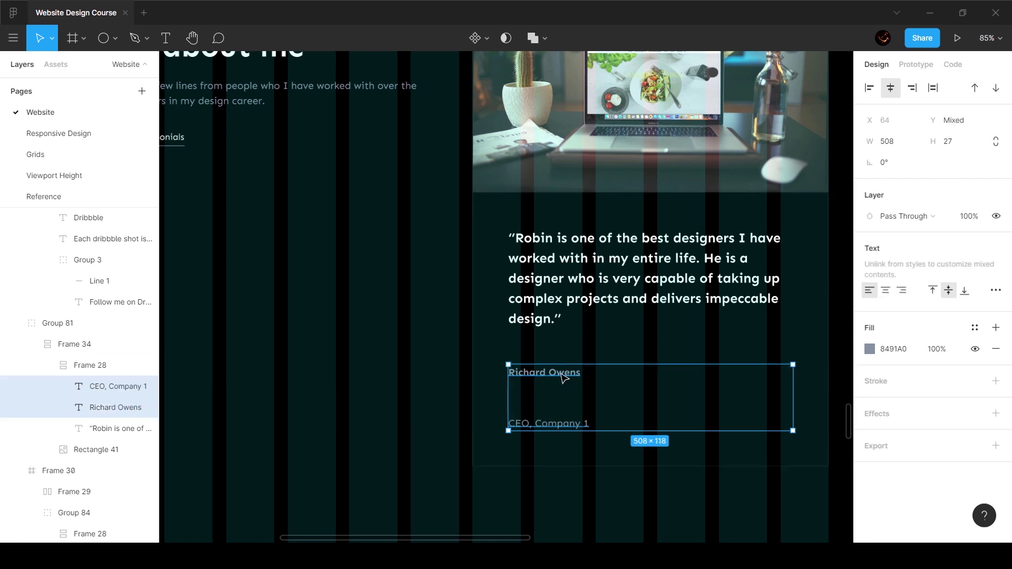
key("ctrl+g")
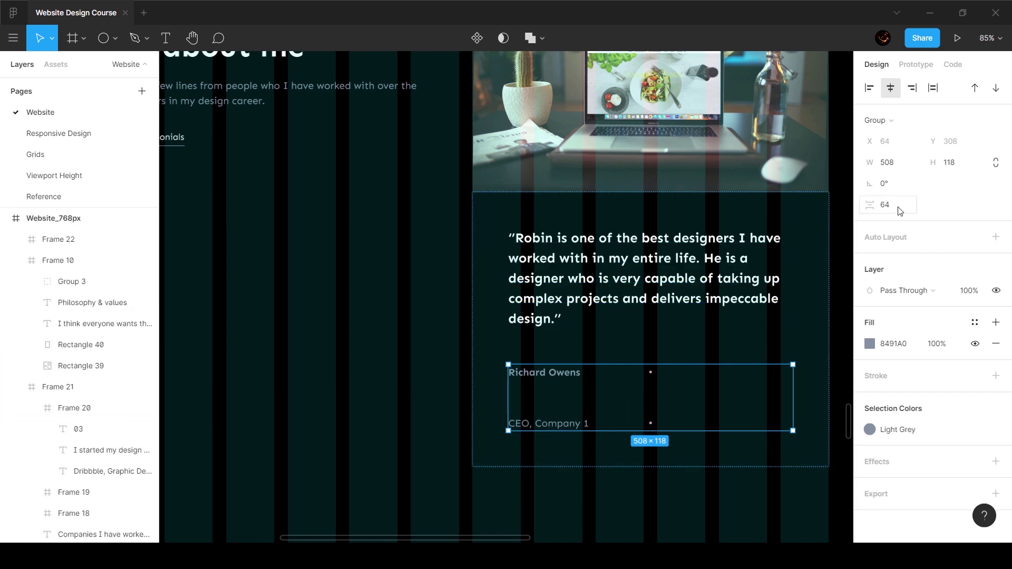
left_click(899, 211)
type("4")
key("Return")
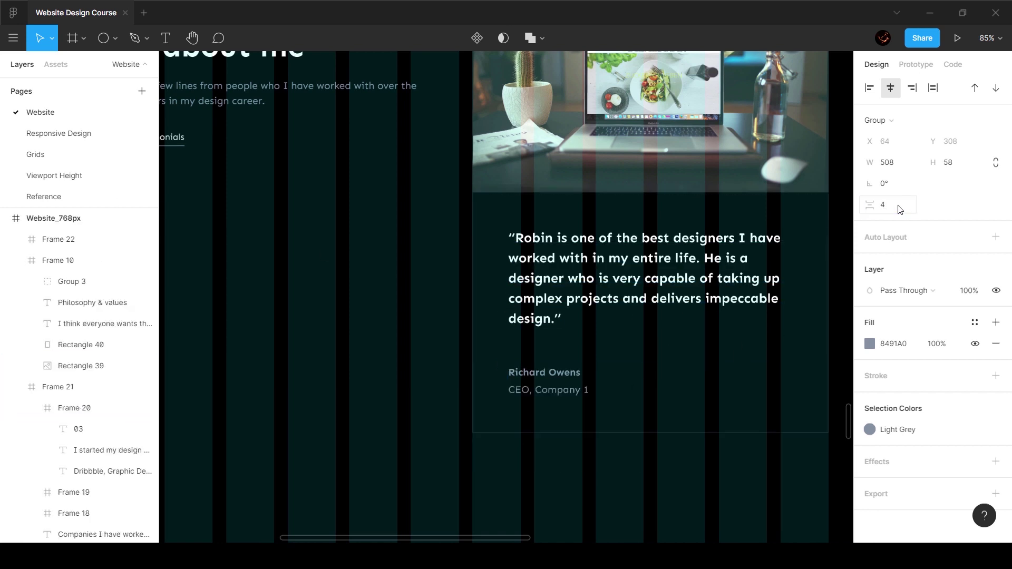
left_click(574, 335)
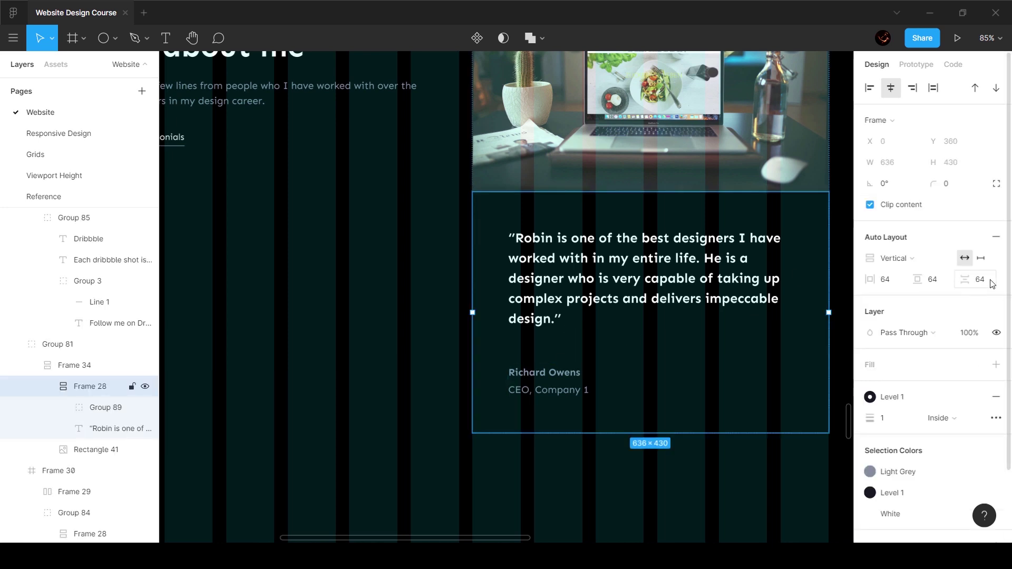
left_click(94, 417)
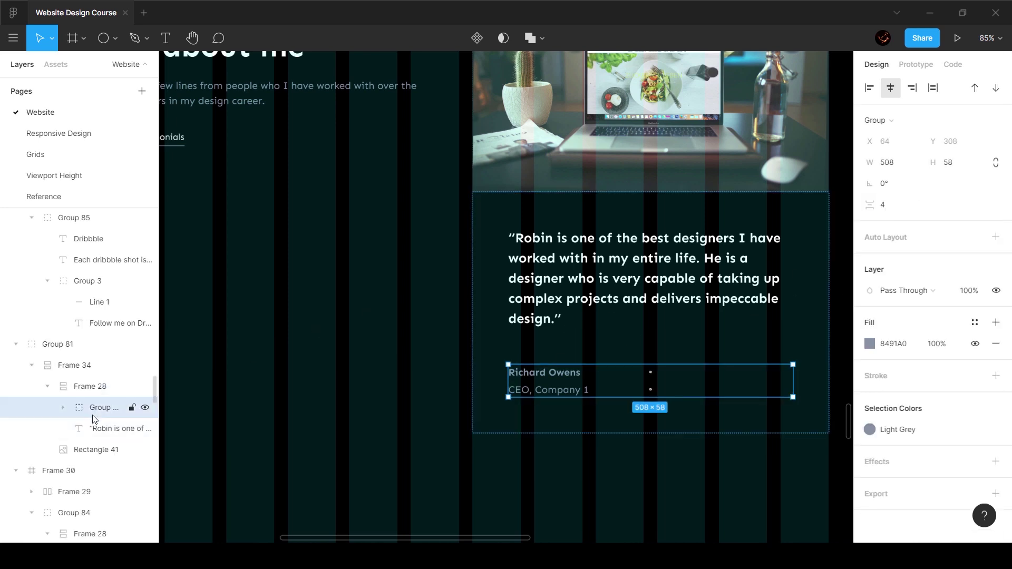
left_click(103, 428)
left_click_drag(100, 417, 105, 403)
key("ctrl+z")
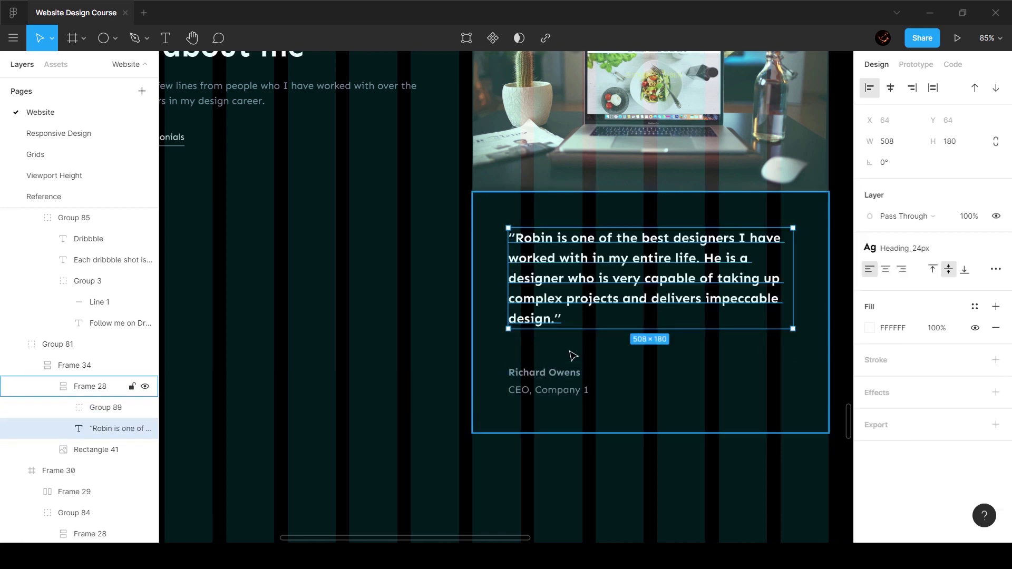
left_click(419, 395)
left_click(627, 385)
- Duplicate the testimonial card directly below the original and set the gap between the two cards to 120
scroll(627, 386, "down", 3)
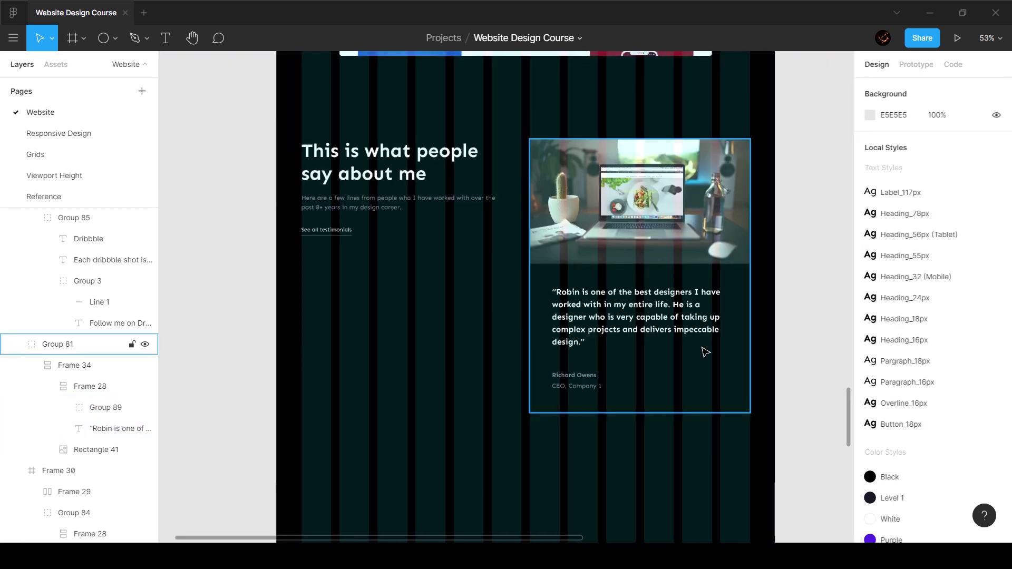
scroll(706, 352, "down", 5)
left_click_drag(692, 295, 692, 404)
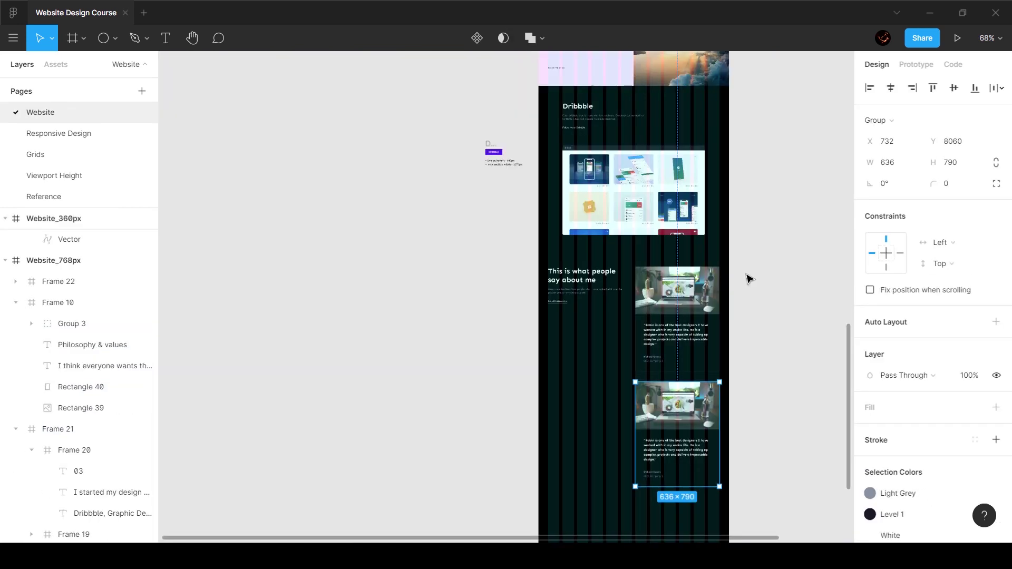
left_click(669, 328, "shift")
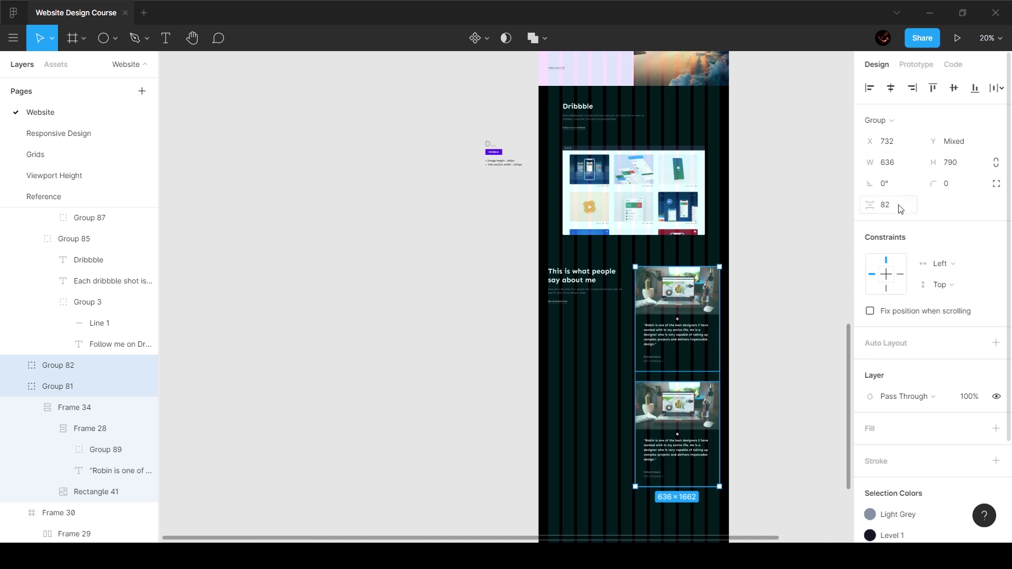
type("120")
key("Return")
- Add a third testimonial card by duplicating the second one below it with the same 120 gap
scroll(737, 310, "down", 3)
left_click(740, 339)
left_click_drag(707, 241, 707, 360)
left_click(782, 278)
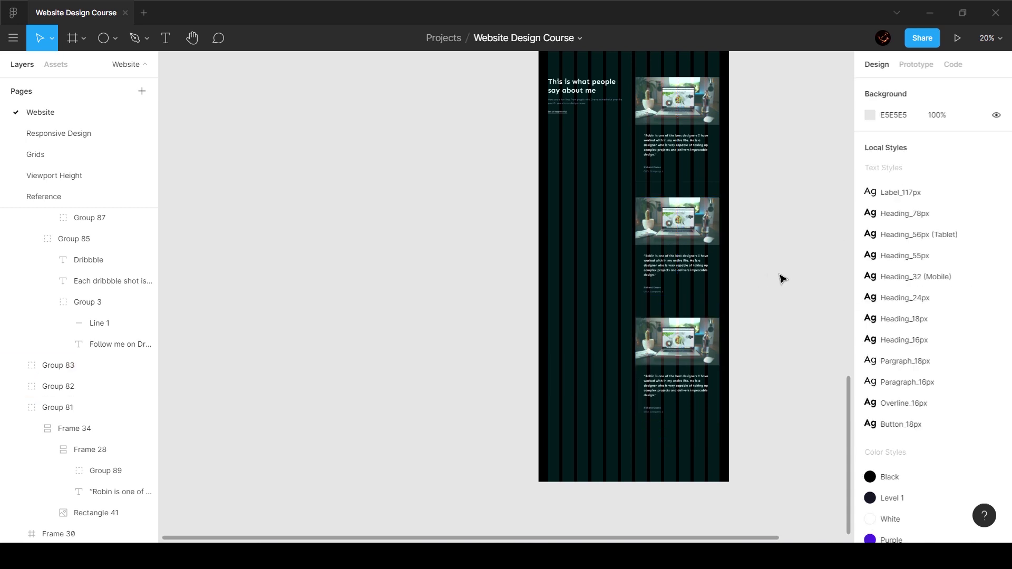
- Replace the first testimonial card's image with the laptop-and-phone photo from the Reference page's first card
left_click(43, 196)
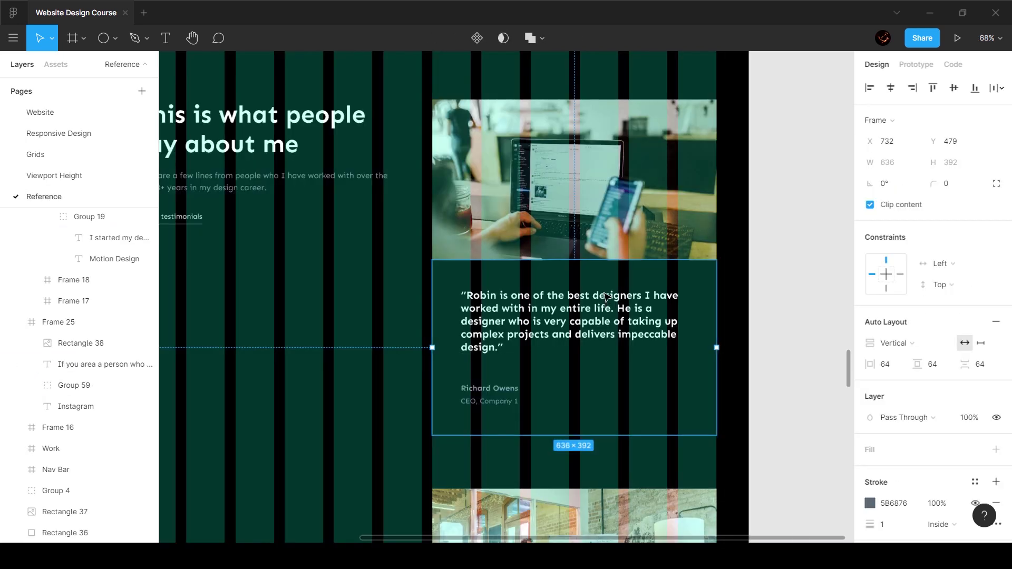
left_click(603, 222)
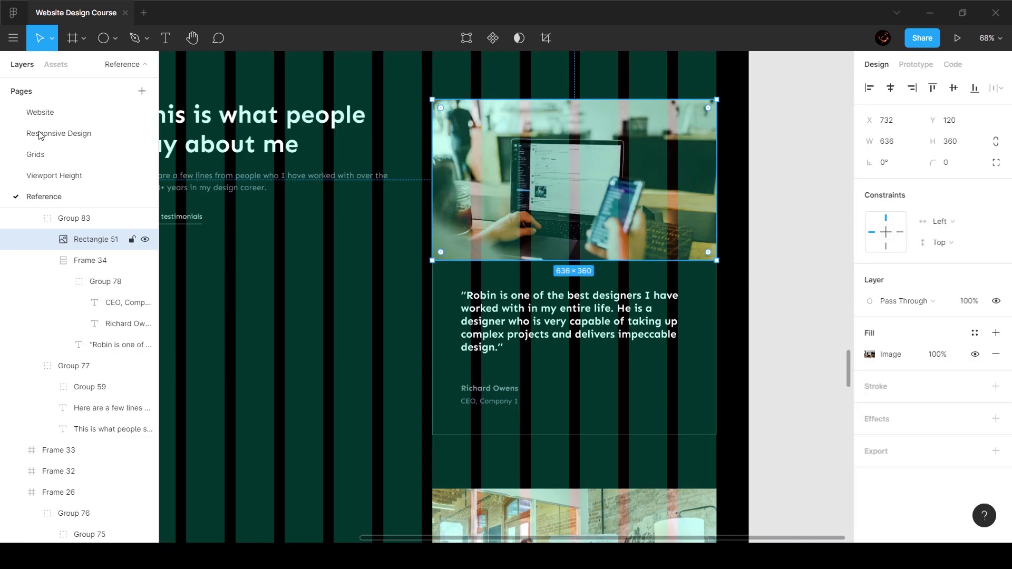
left_click(40, 112)
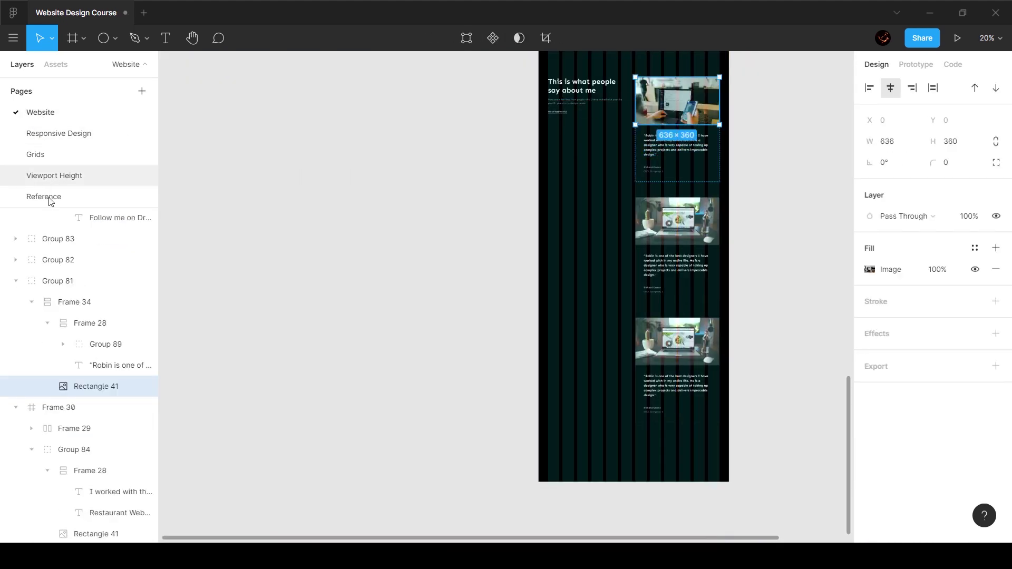
- Replace the second testimonial card's image with the whiteboard meeting photo from the Reference page's second card
left_click(44, 196)
scroll(598, 355, "down", 6)
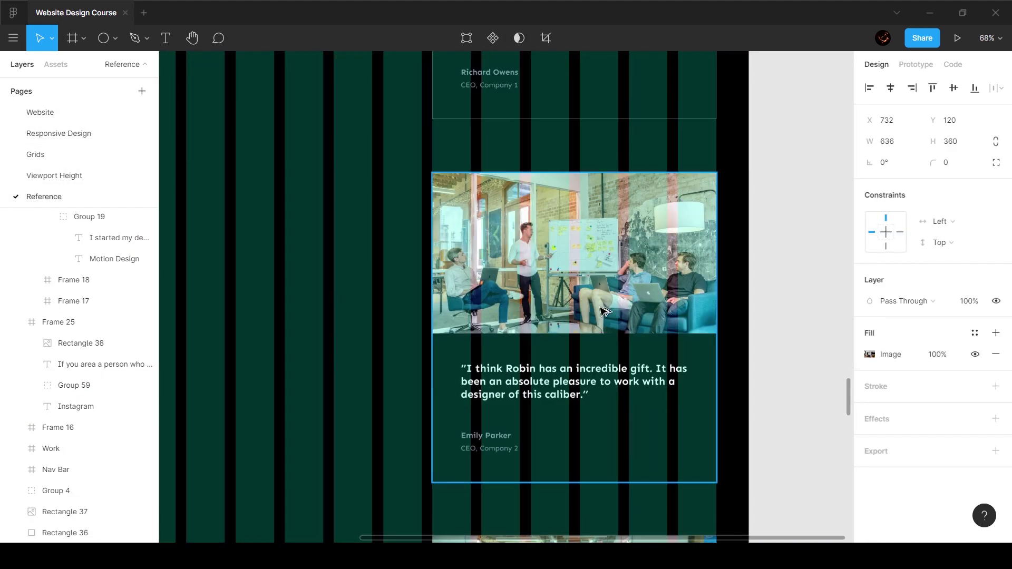
left_click(599, 289)
left_click(64, 113)
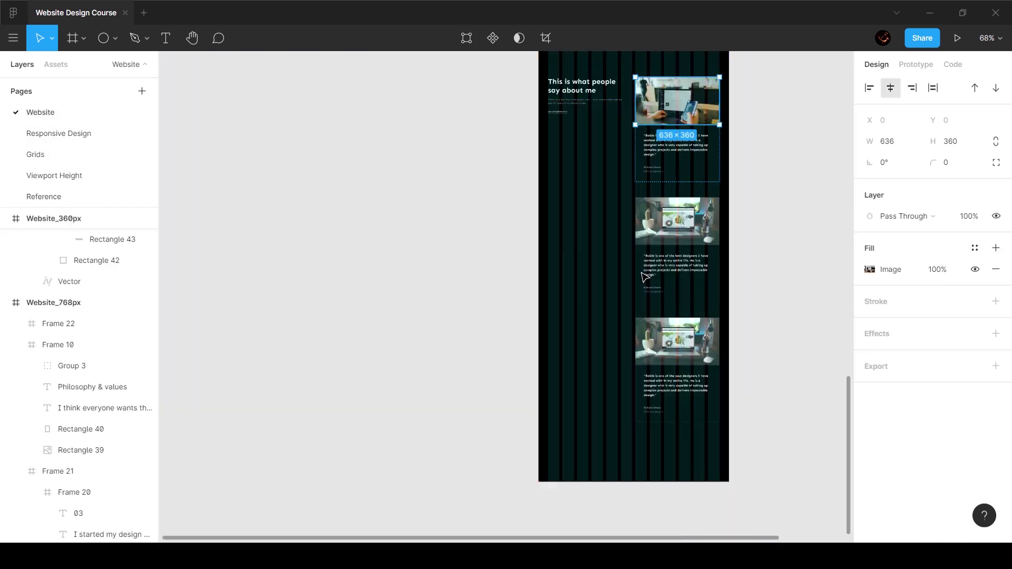
- Replace the third testimonial card's image with the office desk photo from the Reference page's third card
left_click(32, 197)
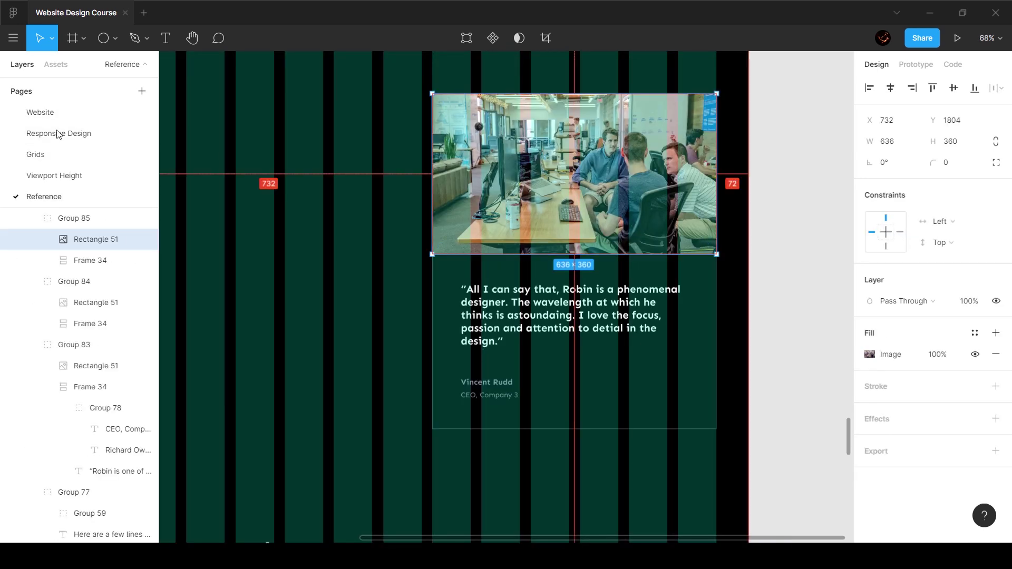
left_click(40, 112)
left_click(684, 320, "ctrl+alt")
key("ctrl+alt+v")
left_click(774, 321)
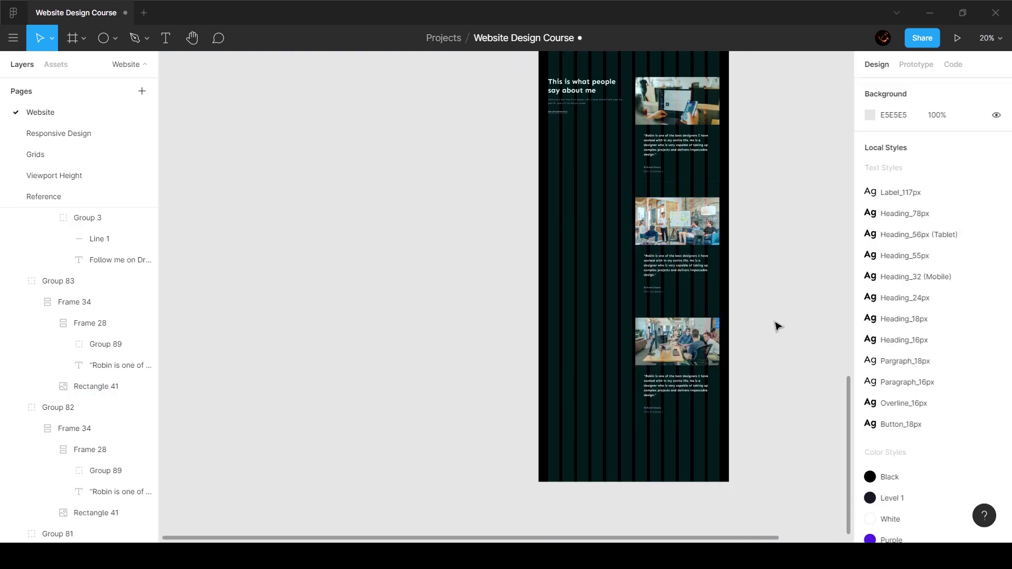
- Combine the three testimonial cards into one vertical auto layout frame with 120 item spacing
scroll(760, 239, "up", 2)
scroll(730, 425, "up", 3)
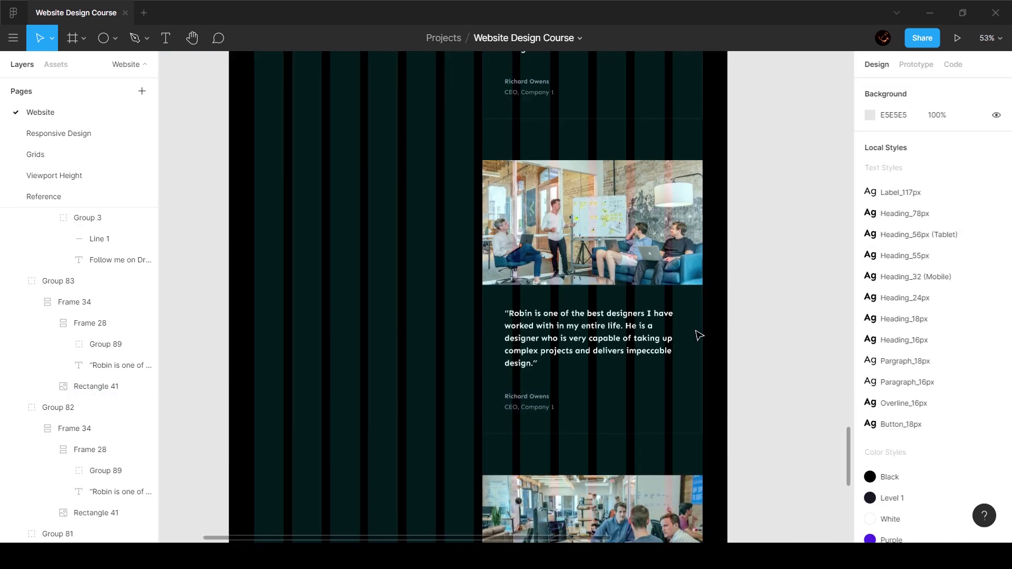
scroll(695, 333, "down", 3)
left_click(686, 231)
left_click(685, 316, "shift")
left_click(685, 437, "shift")
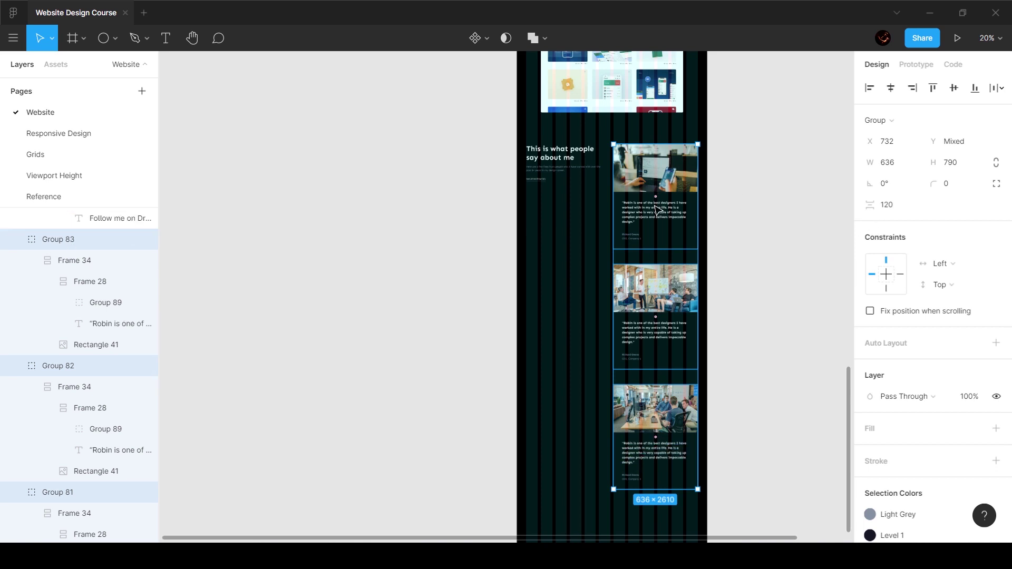
right_click(666, 184)
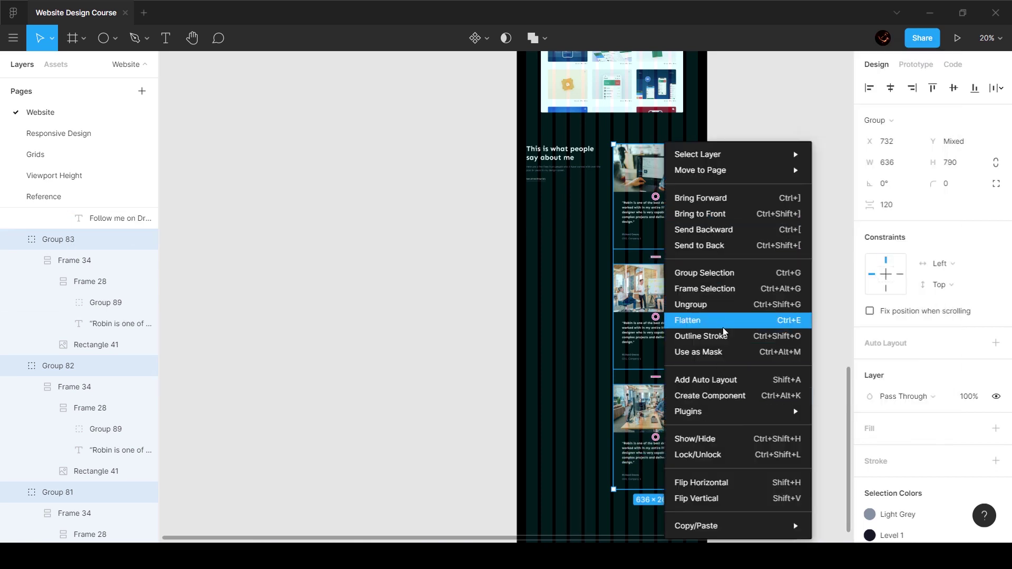
left_click(725, 385)
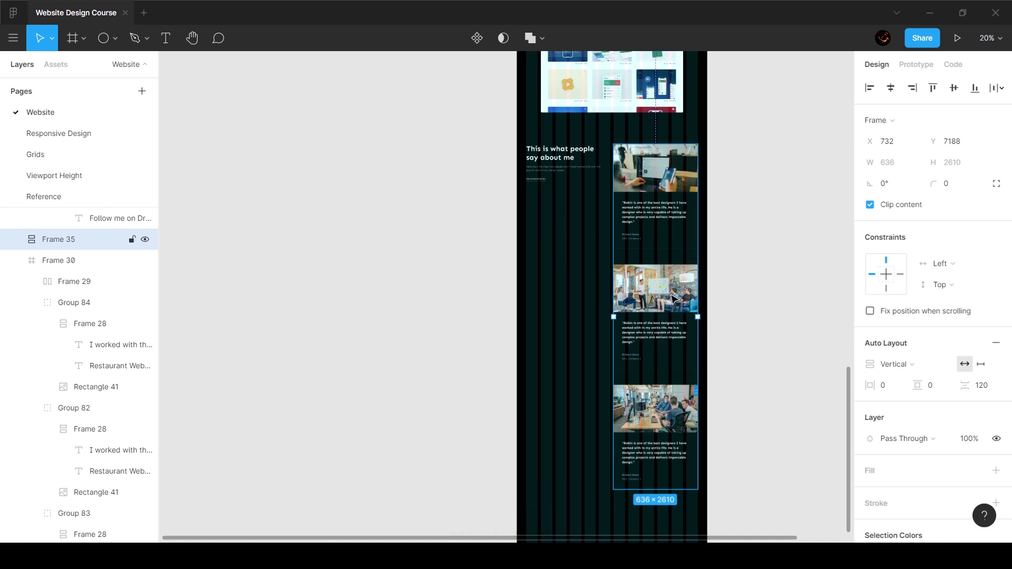
- Replace the second testimonial card's quote with the "I think Robin has an incredible gift" quote from the Reference page's second card
left_click(67, 197)
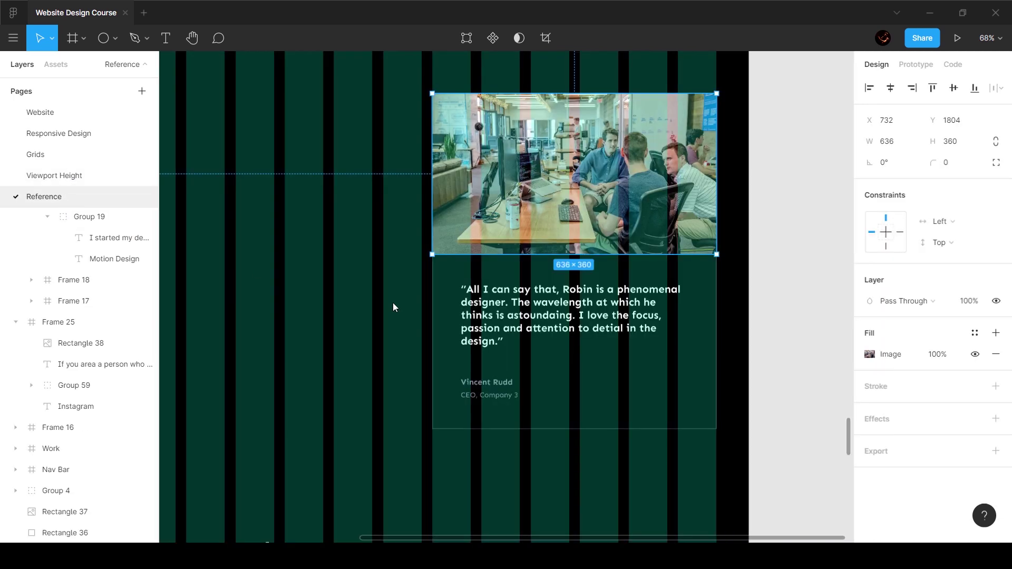
scroll(525, 285, "up", 10)
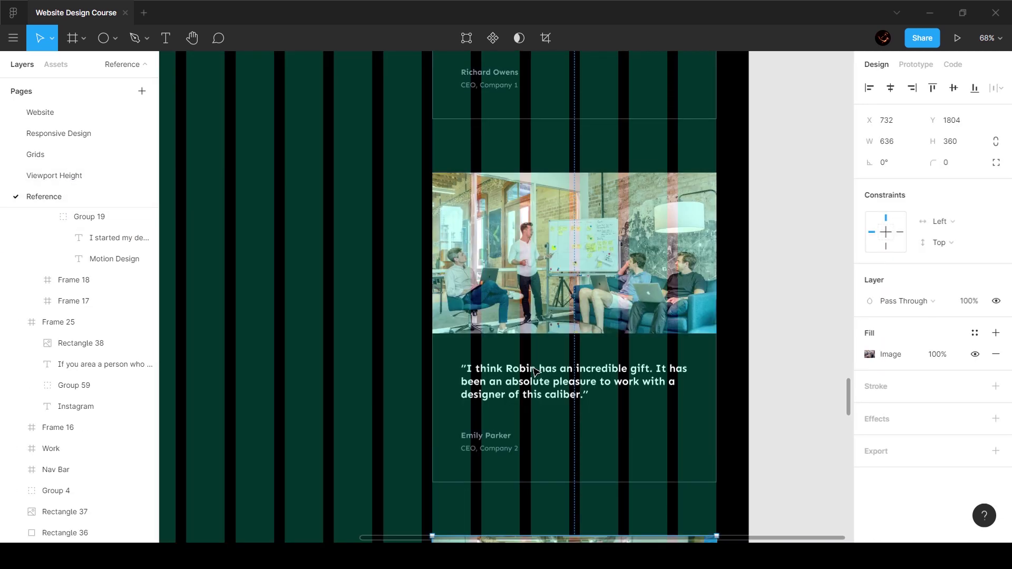
left_click(520, 395)
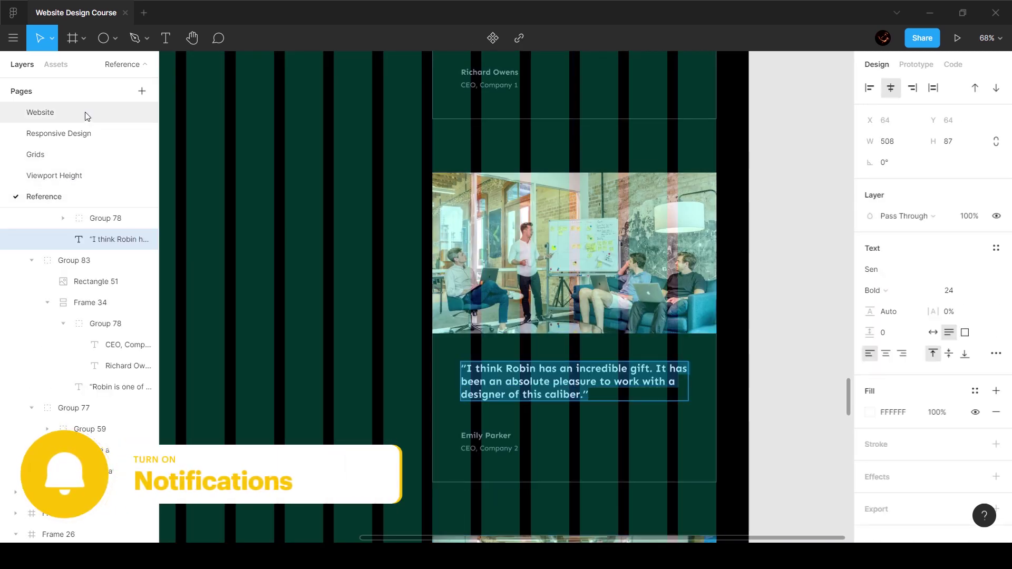
left_click(86, 112)
left_click(654, 329, "ctrl")
key("ctrl+shift+r")
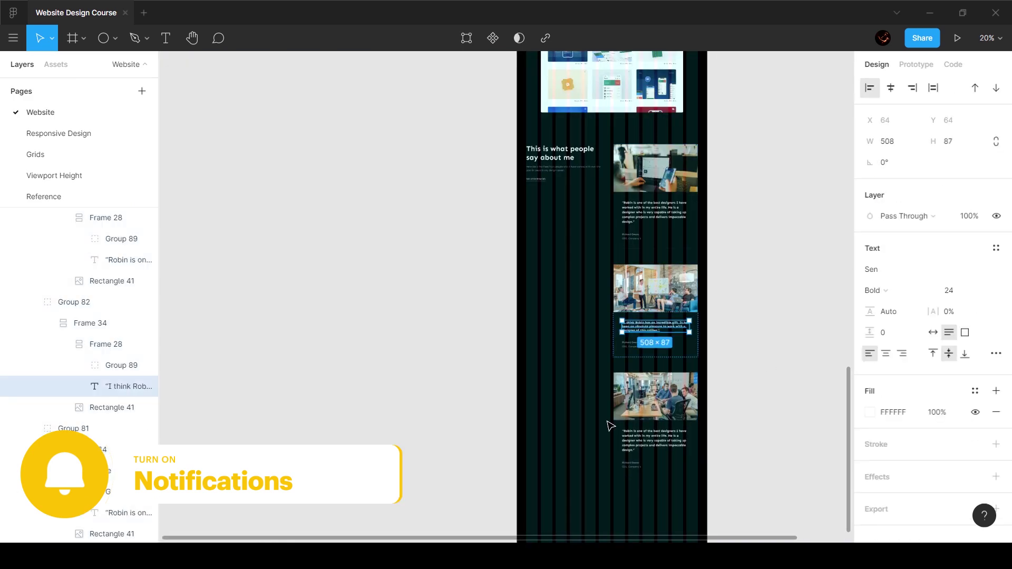
left_click(757, 424)
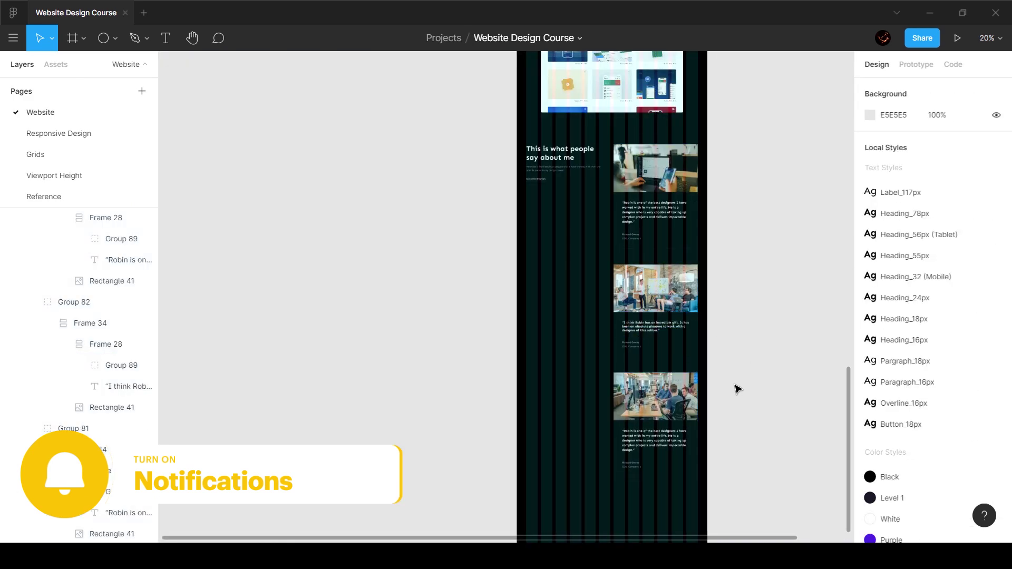
- Replace the second card's reviewer name with the one from the Reference page and set the reviewer's title to "CEO, Company 2"
scroll(681, 360, "up", 6)
left_click(480, 303, "ctrl")
double_click(484, 302)
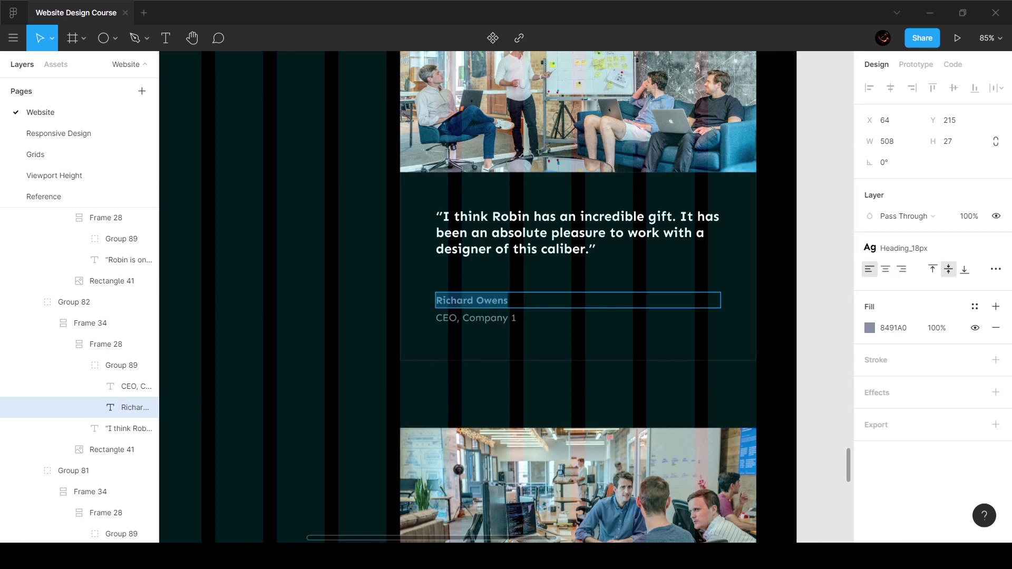
type("Emily Parker")
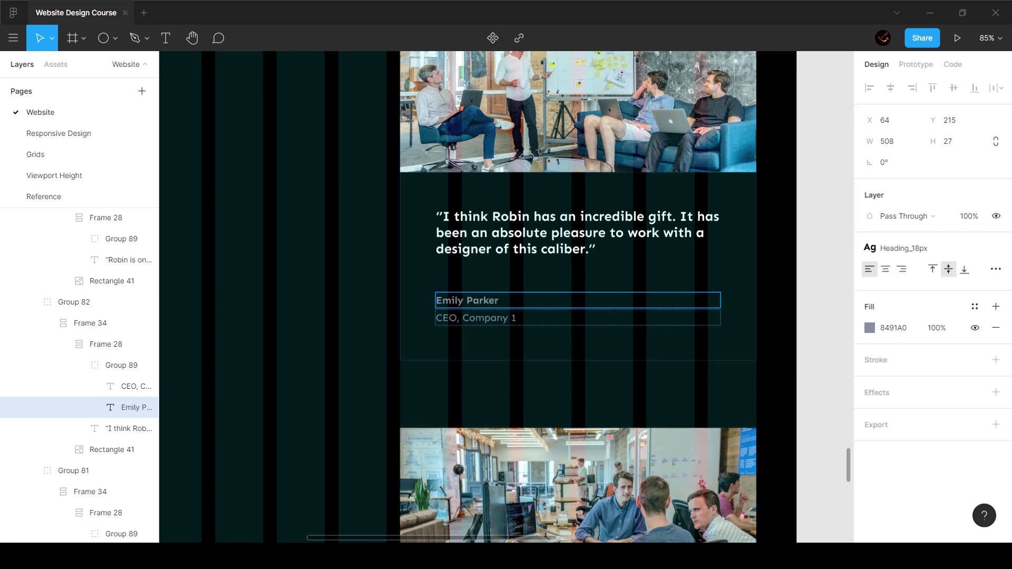
double_click(496, 318)
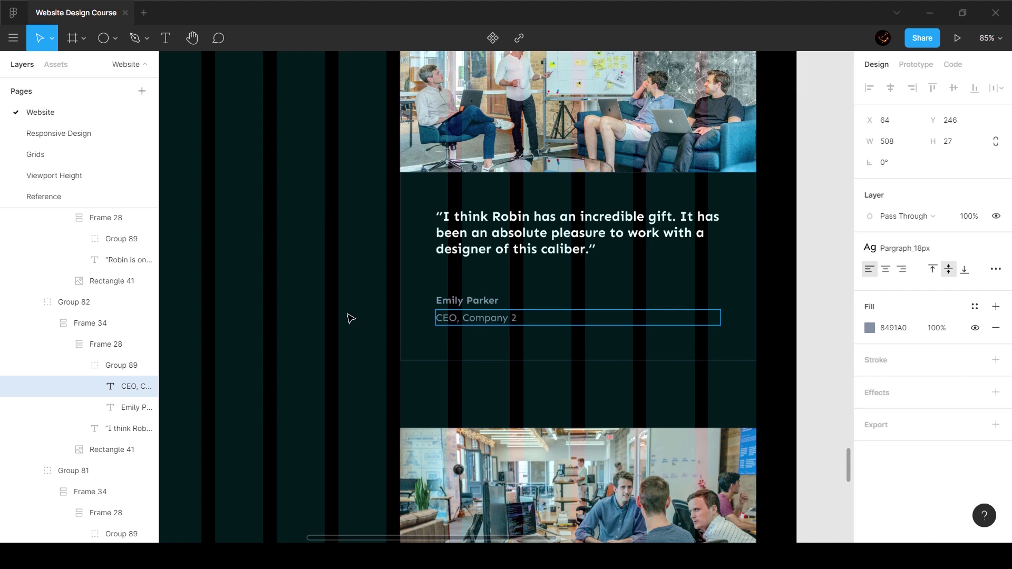
key("Escape")
key("Escape")
- Replace the third testimonial card's quote with the "All I can say that, Robin is a phenomenal designer" quote from the Reference page
scroll(351, 316, "down", 6)
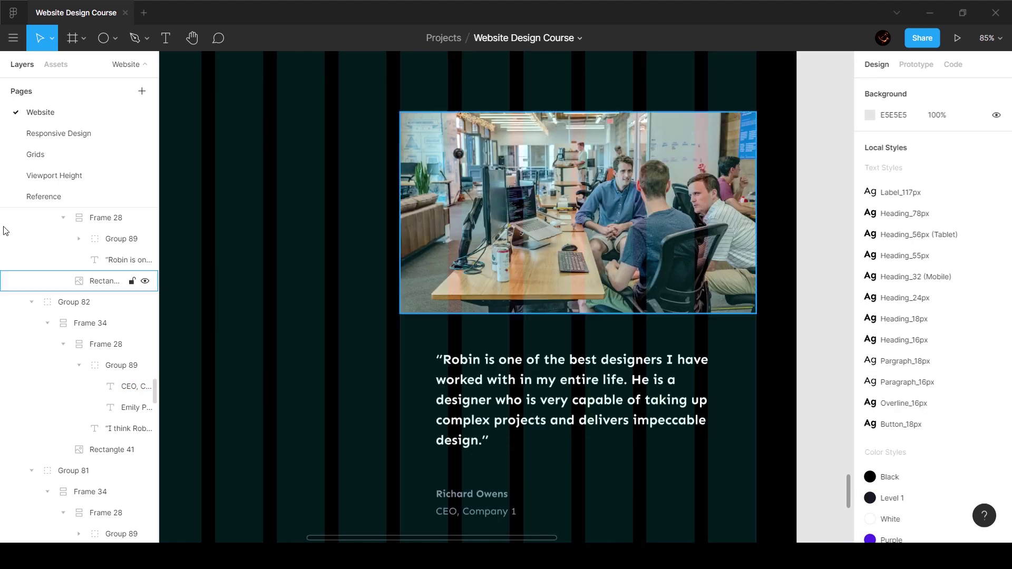
left_click(31, 197)
scroll(632, 368, "down", 3)
left_click(548, 316)
double_click(540, 274)
key("ctrl+c")
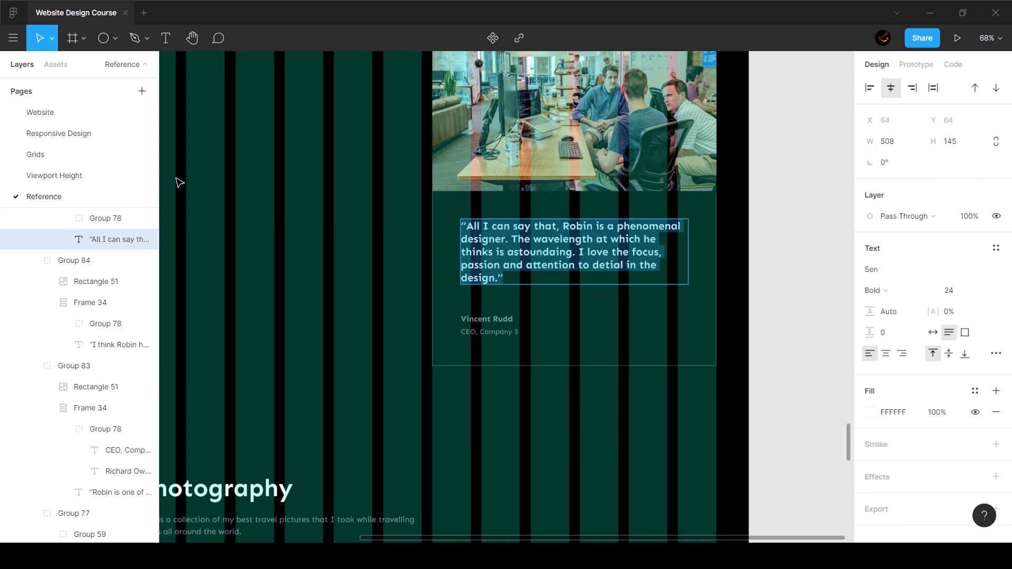
left_click(80, 114)
left_click(557, 379, "ctrl")
double_click(557, 380)
key("ctrl+v")
key("Escape")
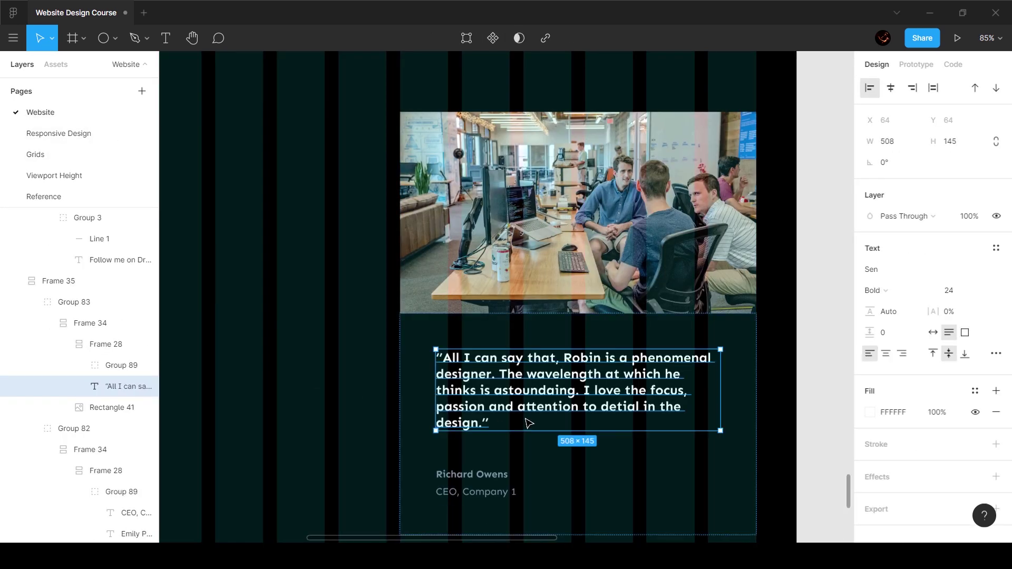
- Replace the third card's reviewer name with the one from the Reference page's third card
scroll(488, 362, "down", 3)
double_click(485, 348)
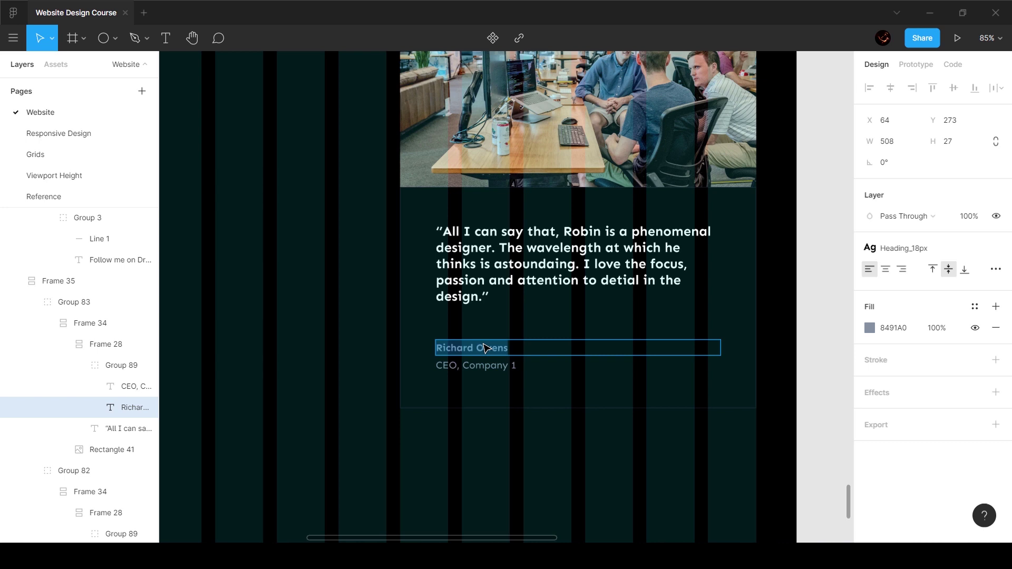
type("Vincent Redd")
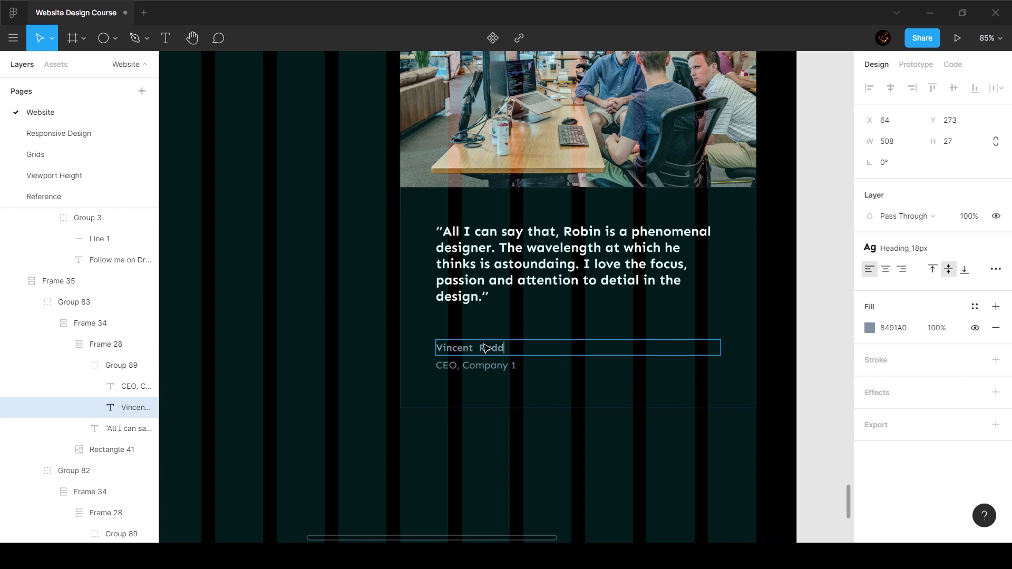
key("Escape")
left_click(215, 337)
- Group the testimonials heading block with the testimonial cards and wrap the group in a new frame
scroll(214, 335, "down", 6)
left_click_drag(371, 282, 458, 294)
scroll(460, 294, "left", 3)
scroll(460, 294, "up", 4)
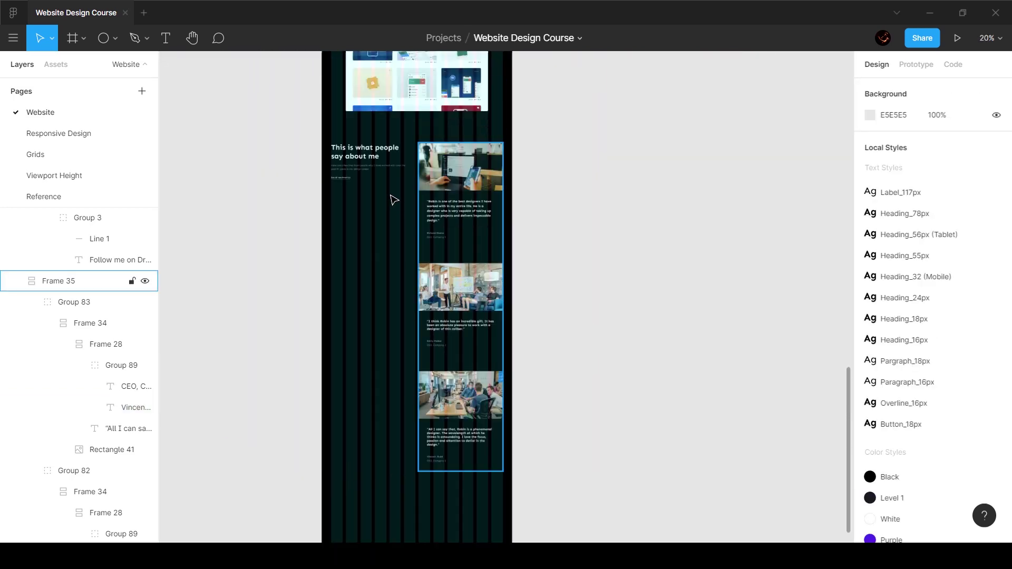
left_click(457, 235)
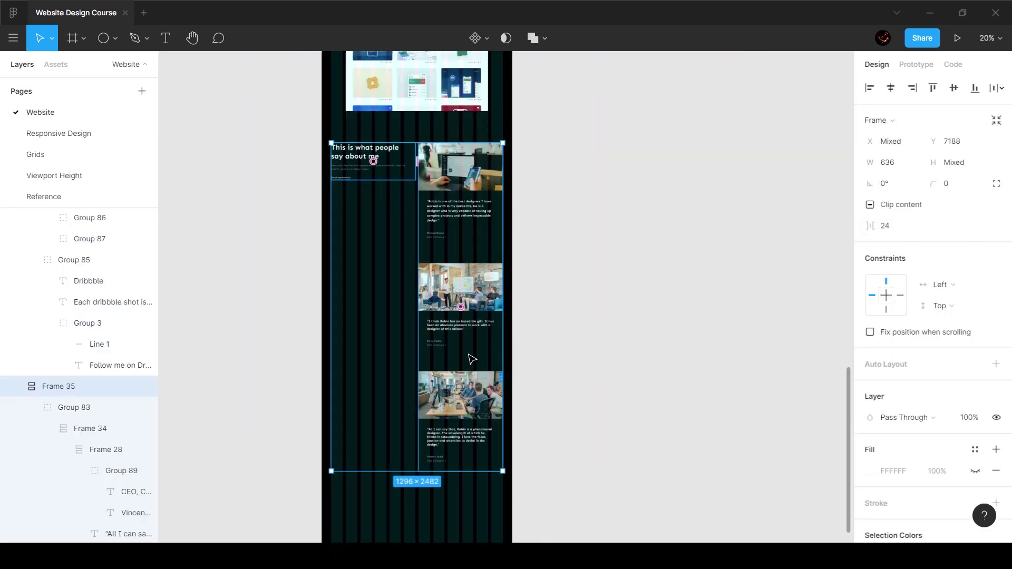
key("ctrl+g")
right_click(460, 235)
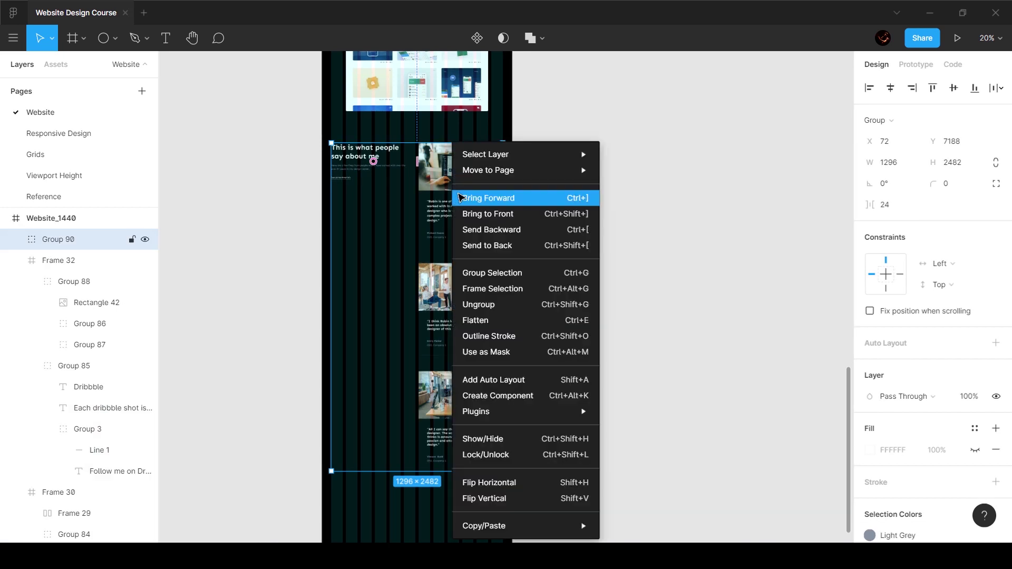
left_click(505, 289)
- Widen the testimonials frame to the full 1440 page width and extend it by 120 above and below, to 2722 high
left_click_drag(505, 217, 510, 217)
key("alt")
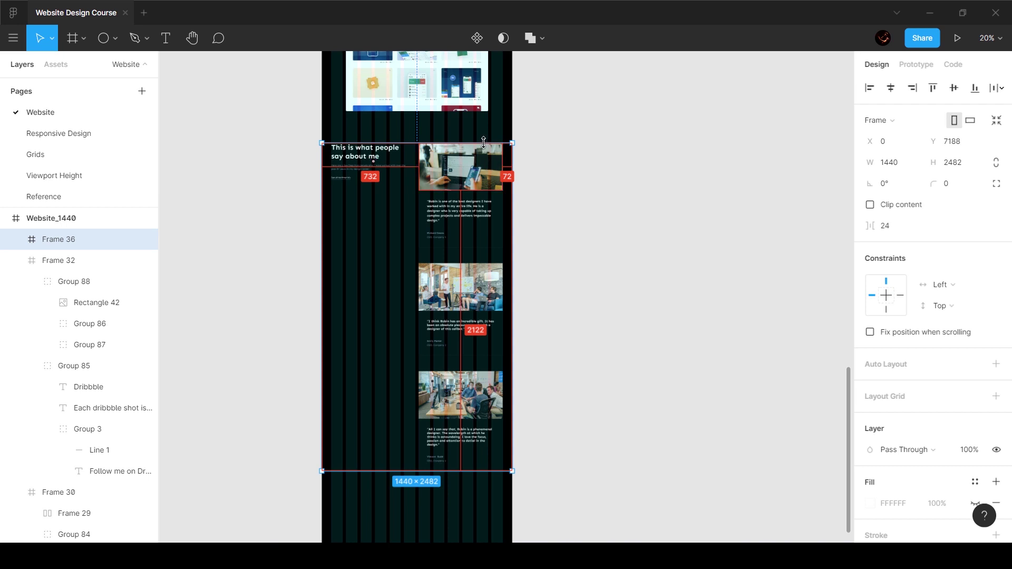
left_click_drag(483, 138, 483, 122)
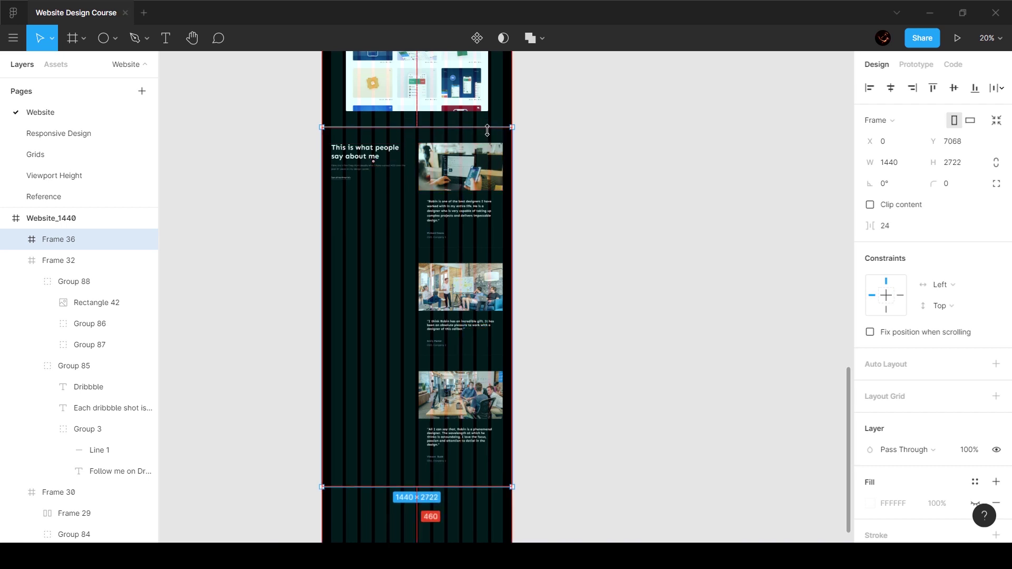
left_click(560, 376)
left_click_drag(375, 158, 395, 167)
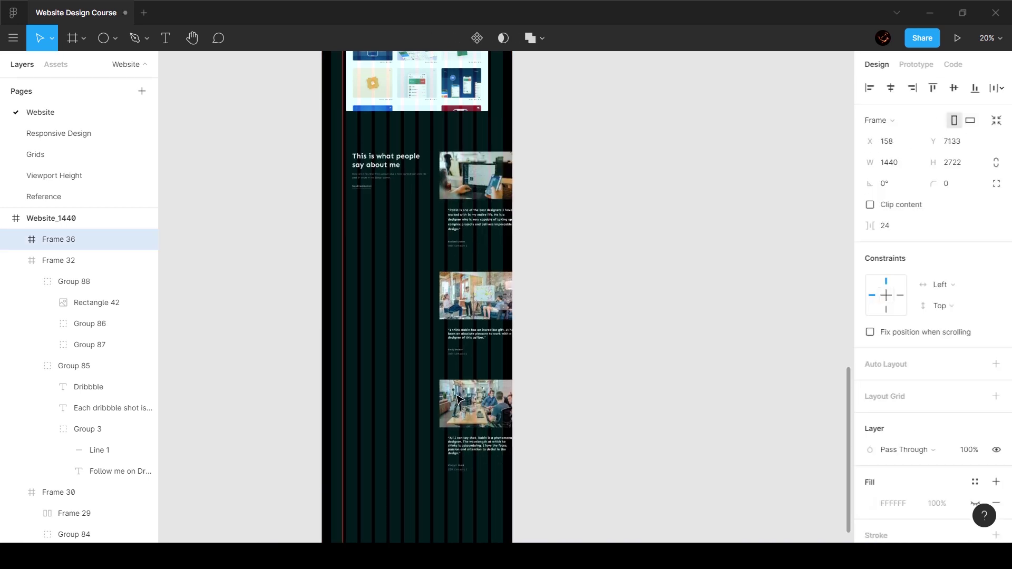
key("ctrl+z")
- Duplicate the Dribbble section label with its image height and section width notes and place the copy beside the testimonials section
scroll(348, 295, "up", 5)
scroll(348, 295, "left", 3)
left_click_drag(403, 229, 461, 303)
left_click_drag(445, 261, 449, 405)
left_click(448, 436)
- Change the copied label's text to "TESTIMONIALS" and rename its frame as "Testimonails"
scroll(448, 421, "up", 5)
left_click(400, 380)
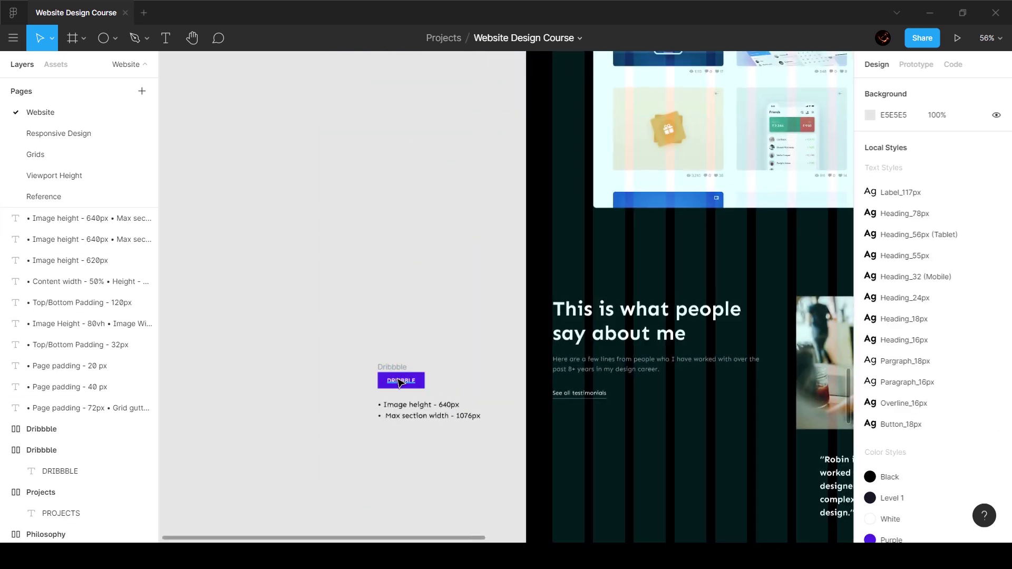
left_click(401, 382)
type("TESTIMONIALS")
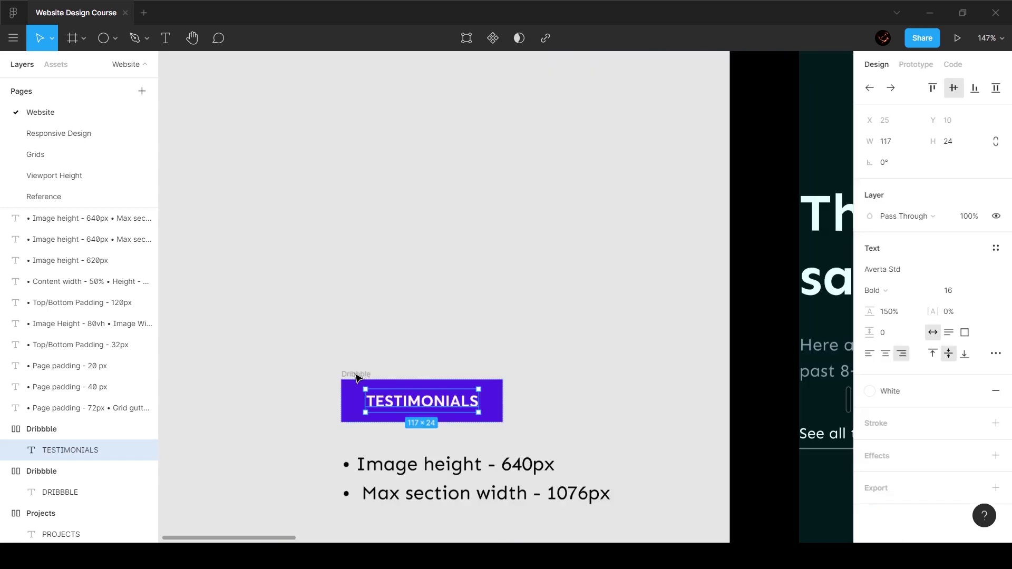
double_click(356, 374)
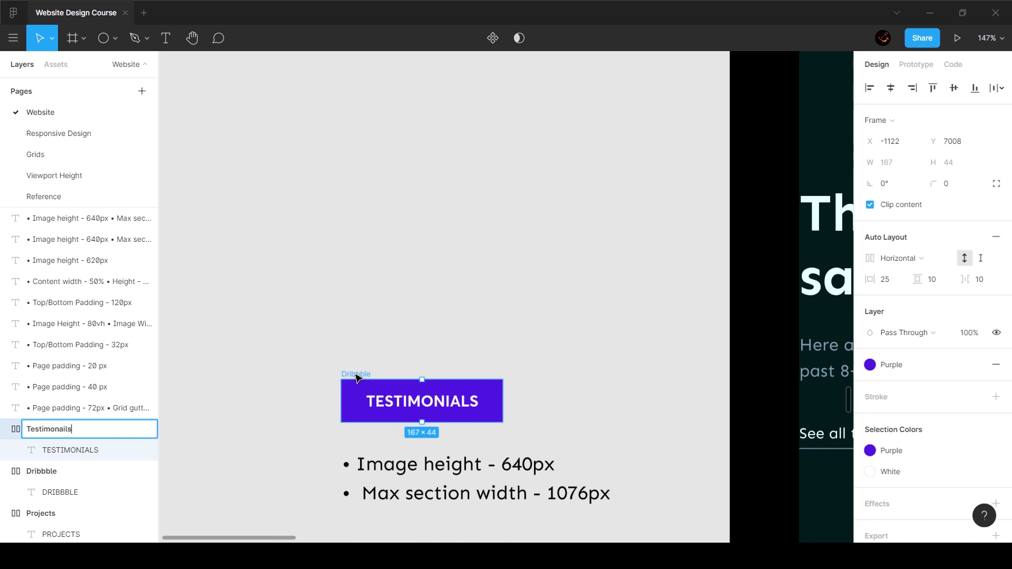
left_click(442, 336)
- Edit the image height value in the note below the testimonials label
scroll(444, 332, "down", 4)
double_click(495, 292)
left_click(534, 273)
key("BackSpace")
key("BackSpace")
key("BackSpace")
key("BackSpace")
key("BackSpace")
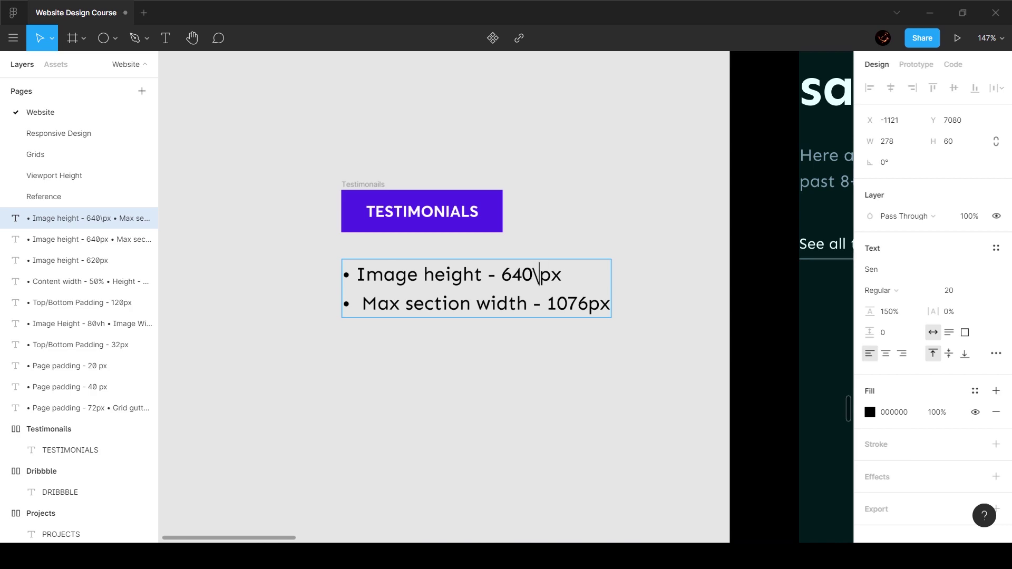